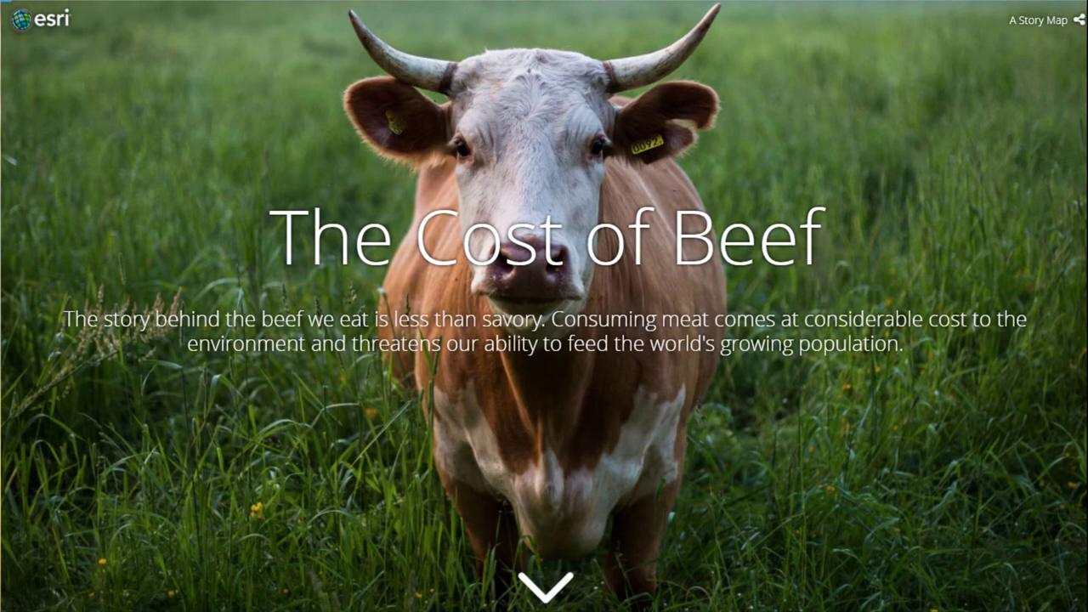
# Step: Read through the opening of The Cost of Beef story map, from the title cover to the first illustrated facts
pyautogui.scroll(-3, 544, 340)
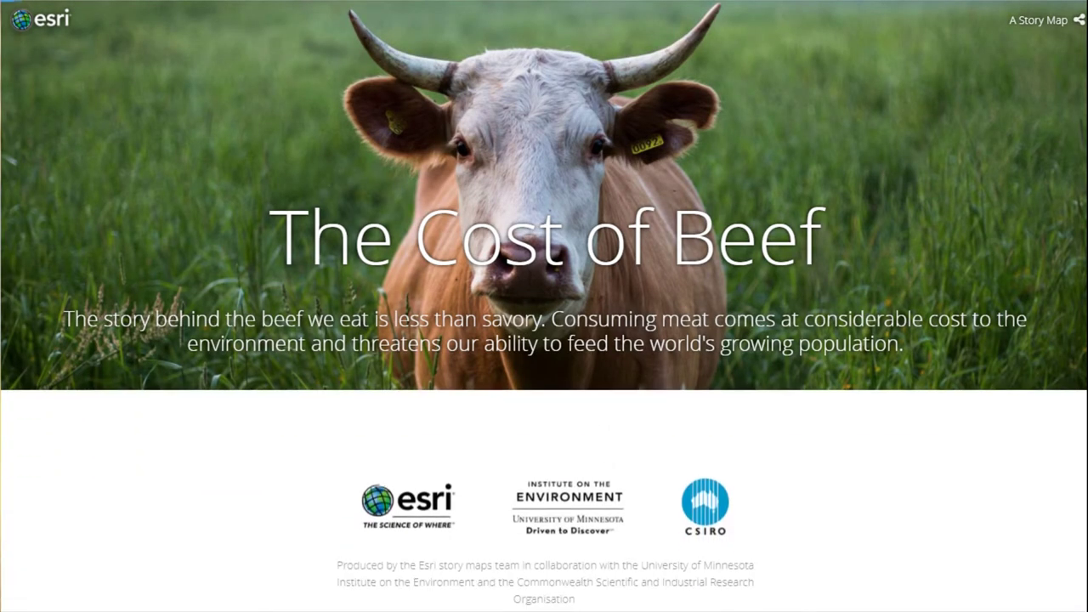
pyautogui.scroll(-2, 545, 340)
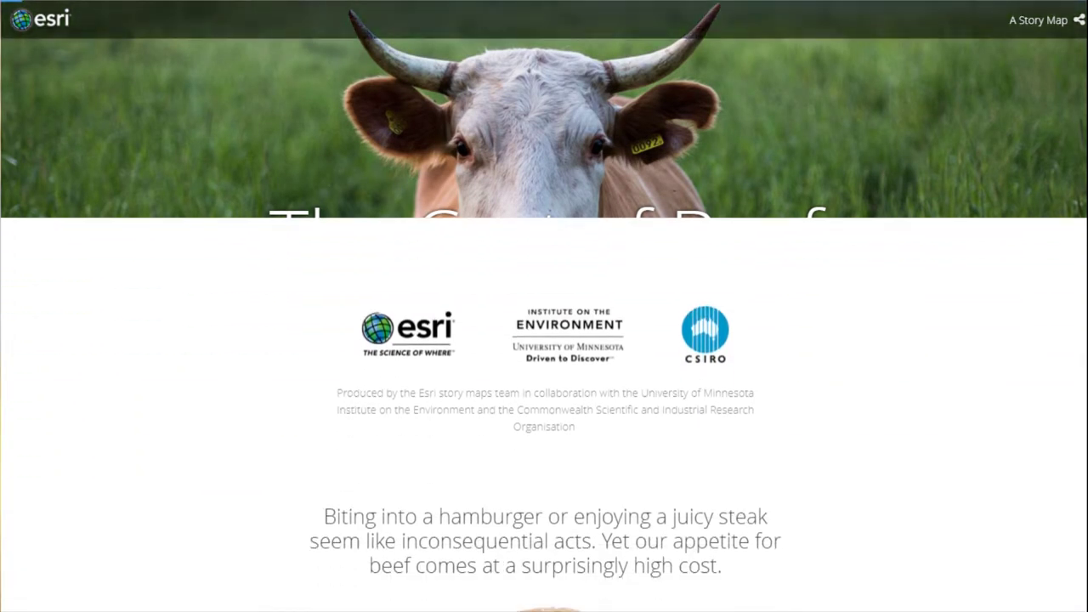
pyautogui.scroll(-2, 544, 340)
pyautogui.scroll(-3, 544, 340)
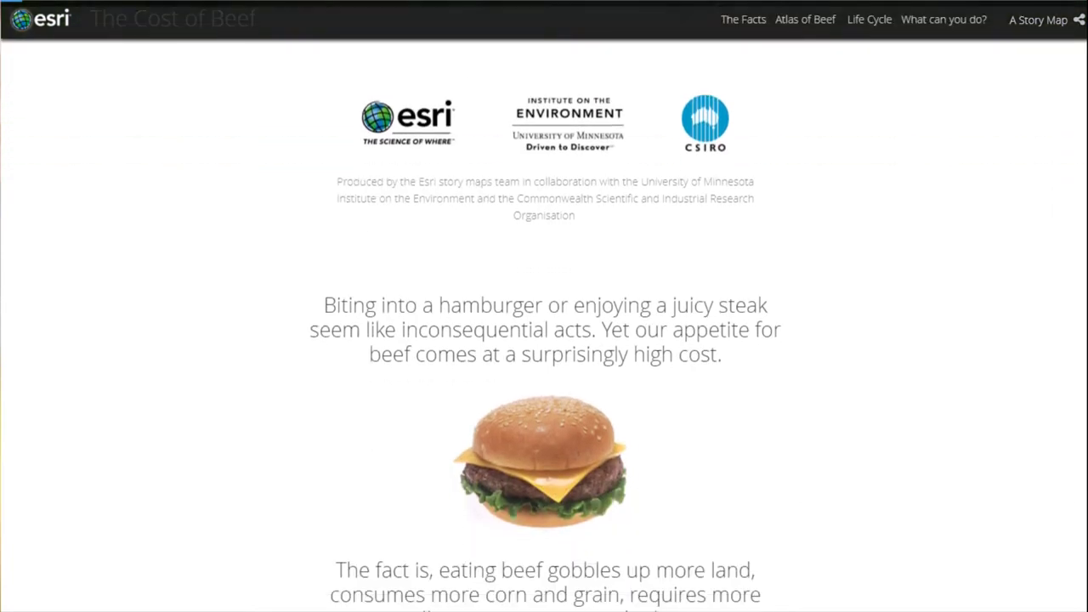
pyautogui.scroll(-1, 544, 340)
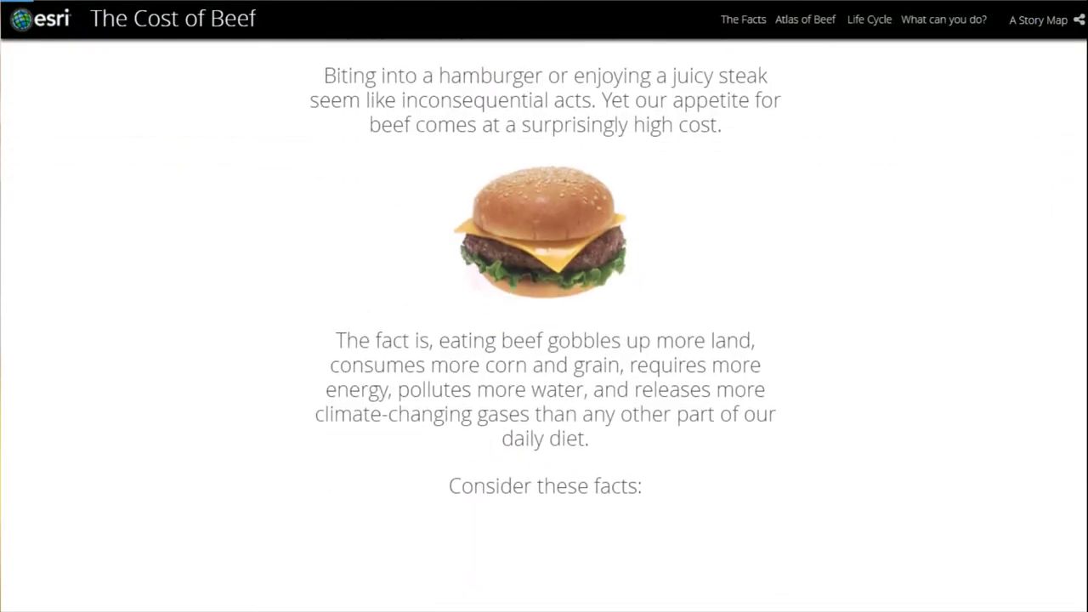
pyautogui.scroll(-1, 544, 340)
pyautogui.scroll(-1, 545, 340)
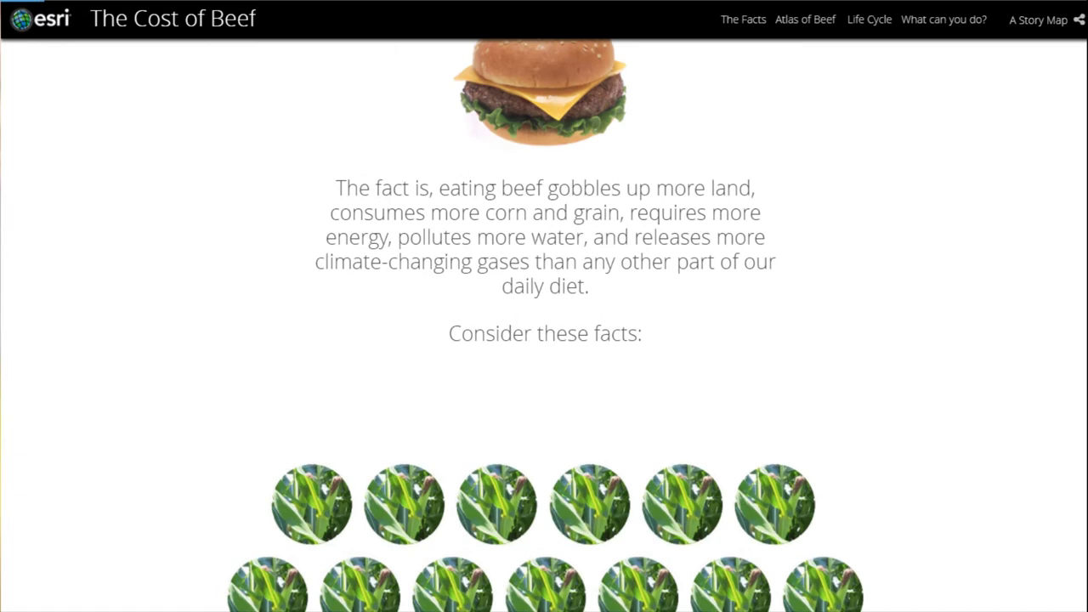
pyautogui.scroll(-1, 544, 340)
pyautogui.scroll(-2, 544, 340)
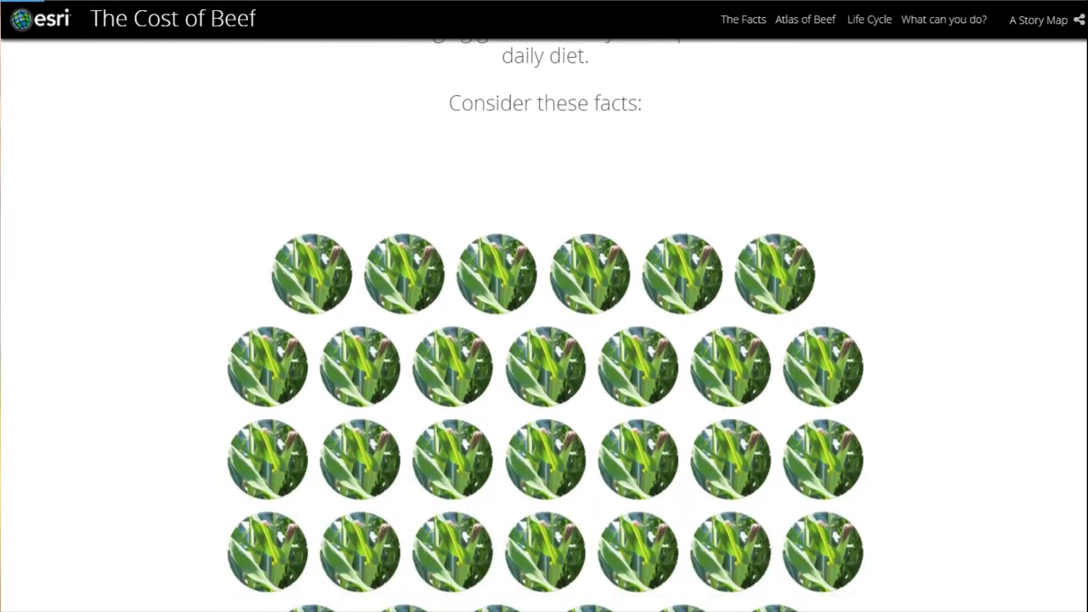
pyautogui.scroll(-2, 545, 340)
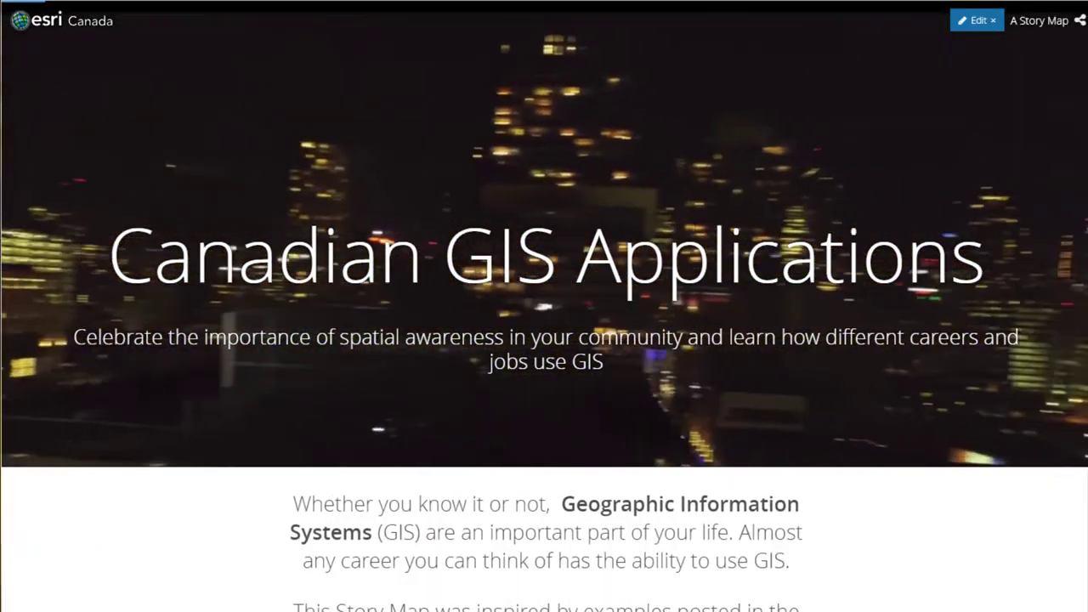
# Step: Review the Canadian GIS Applications story map from its introduction through the Agriculture Sector text and soil moisture map
pyautogui.scroll(-3, 544, 341)
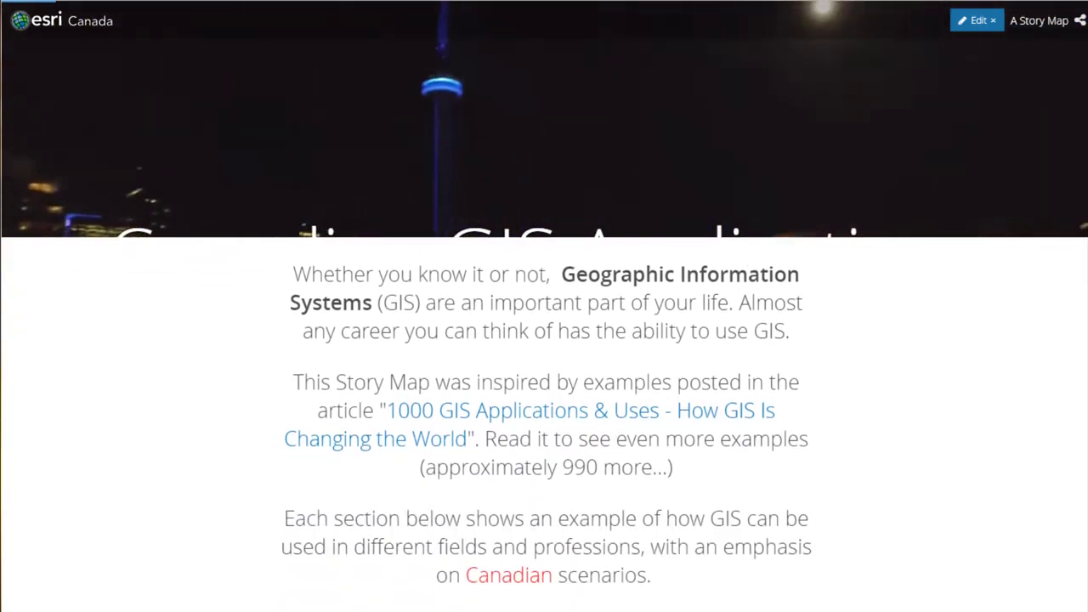
pyautogui.scroll(-2, 544, 340)
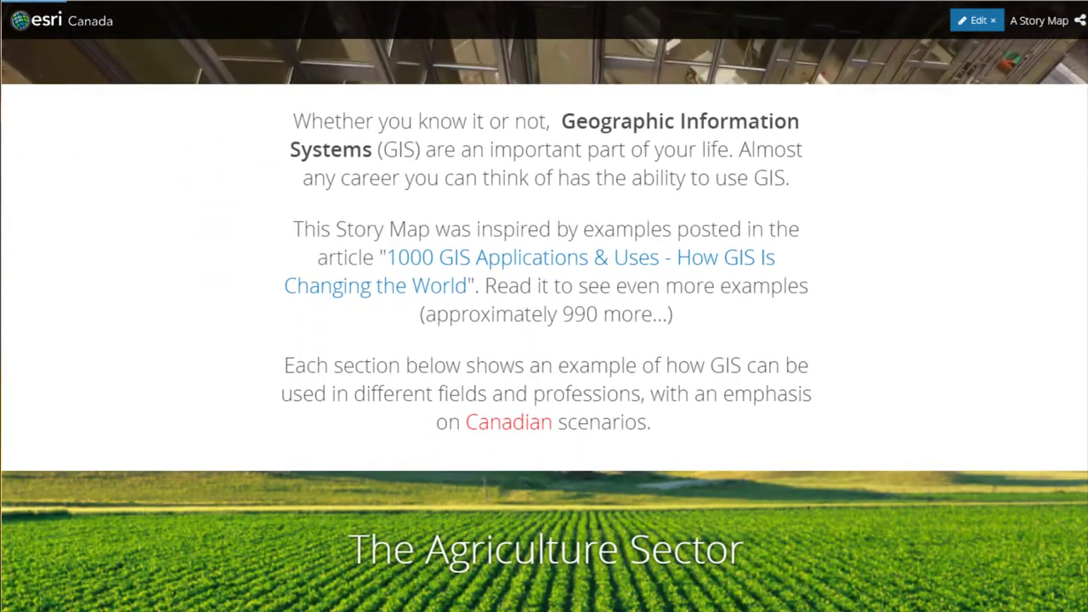
pyautogui.scroll(-4, 544, 340)
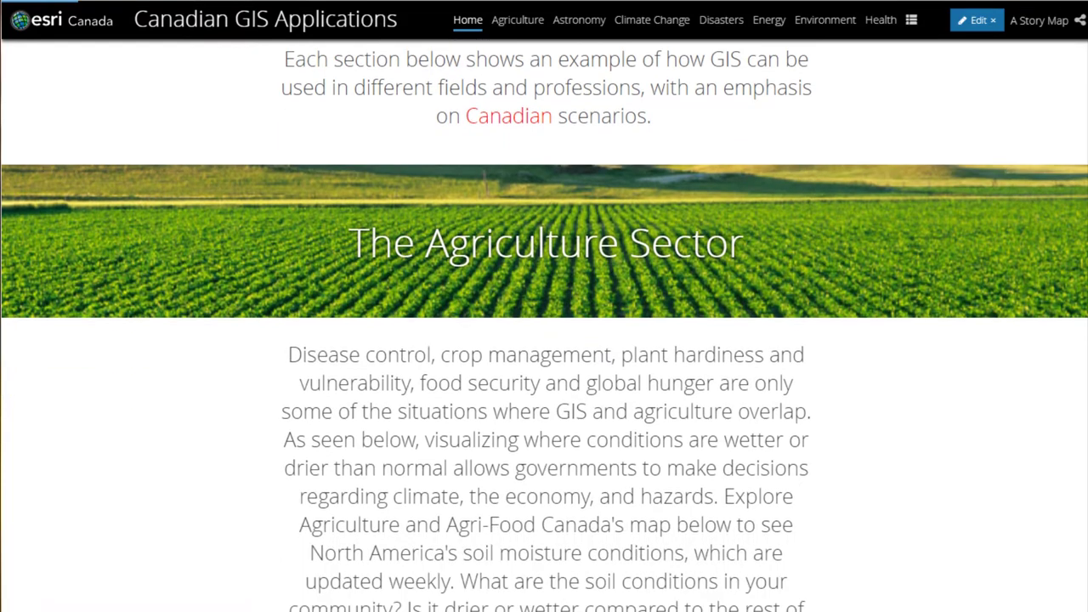
pyautogui.scroll(-3, 544, 340)
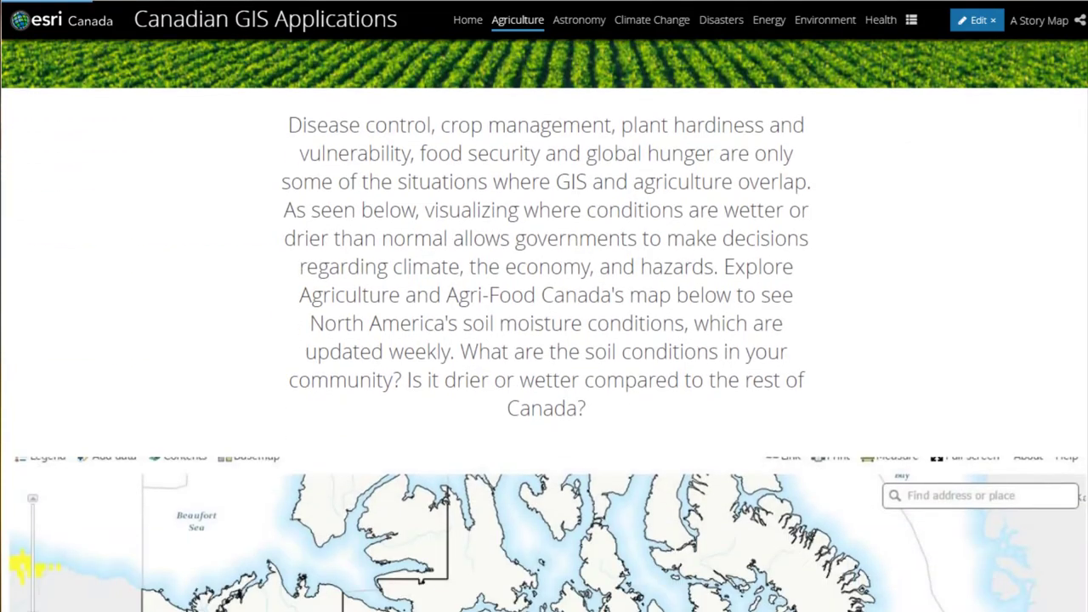
pyautogui.scroll(-3, 544, 340)
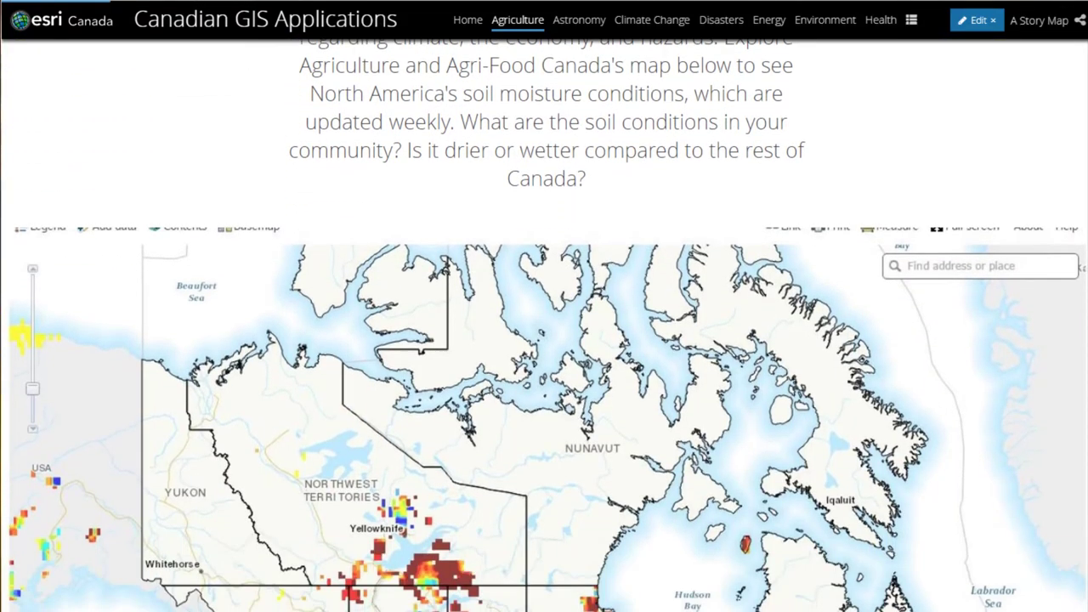
pyautogui.scroll(-3, 544, 340)
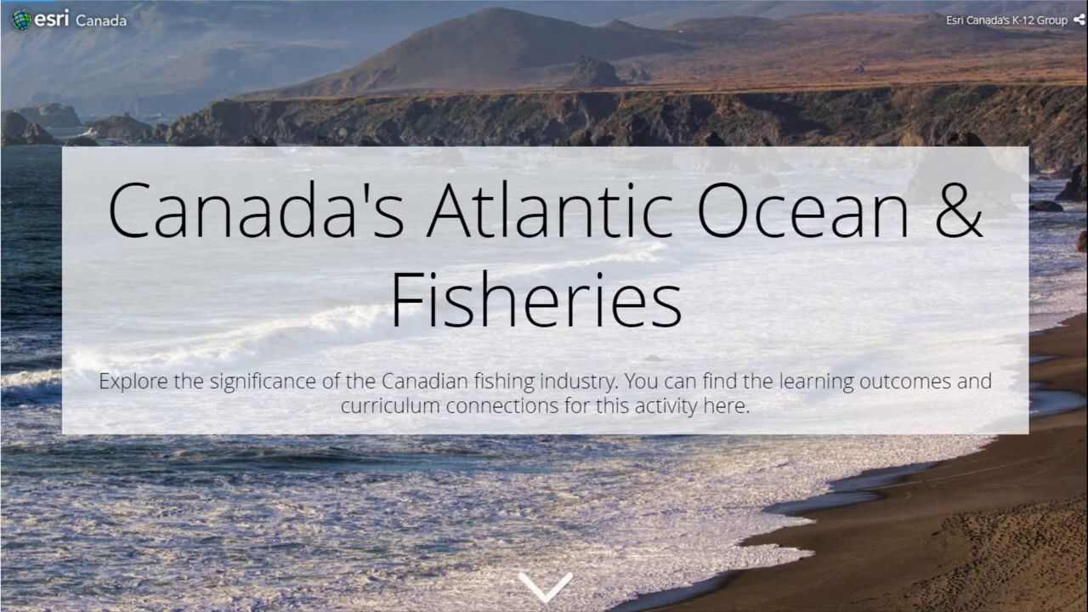
# Step: Examine the Canada's Atlantic Ocean & Fisheries cover, the Atlantic cod collapse introduction, and the Grand Banks map with its narrative text
pyautogui.scroll(-2, 544, 510)
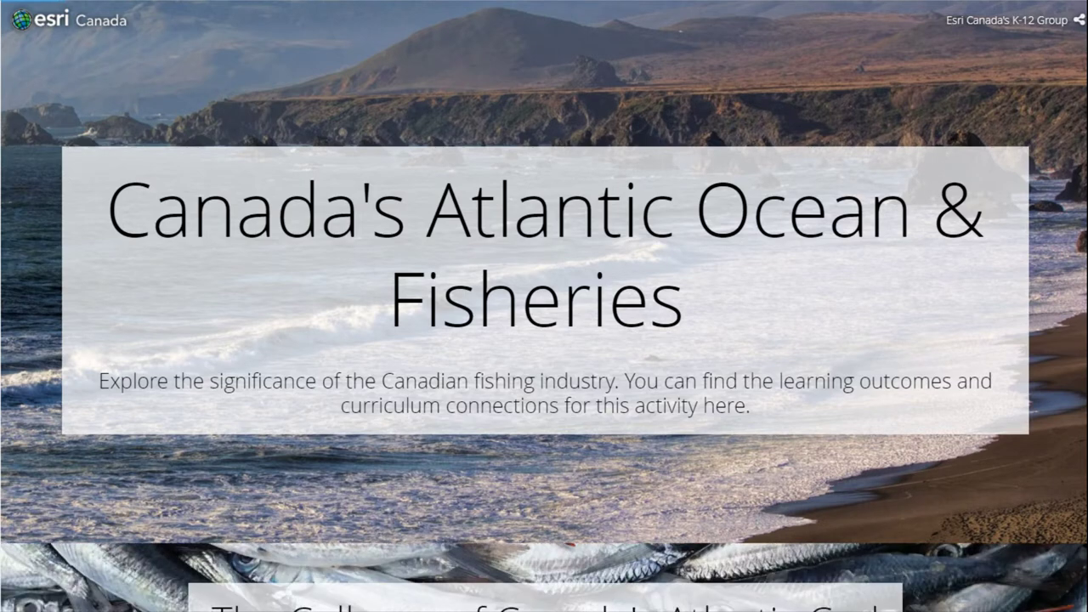
pyautogui.scroll(-1, 544, 536)
pyautogui.scroll(-2, 544, 340)
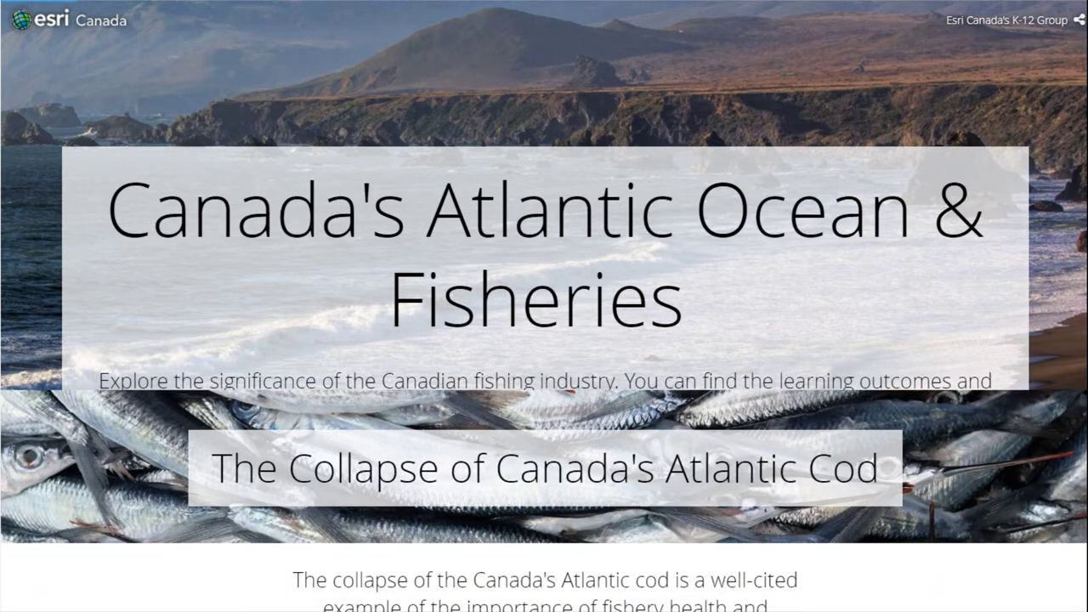
pyautogui.scroll(-2, 544, 340)
pyautogui.scroll(-1, 544, 340)
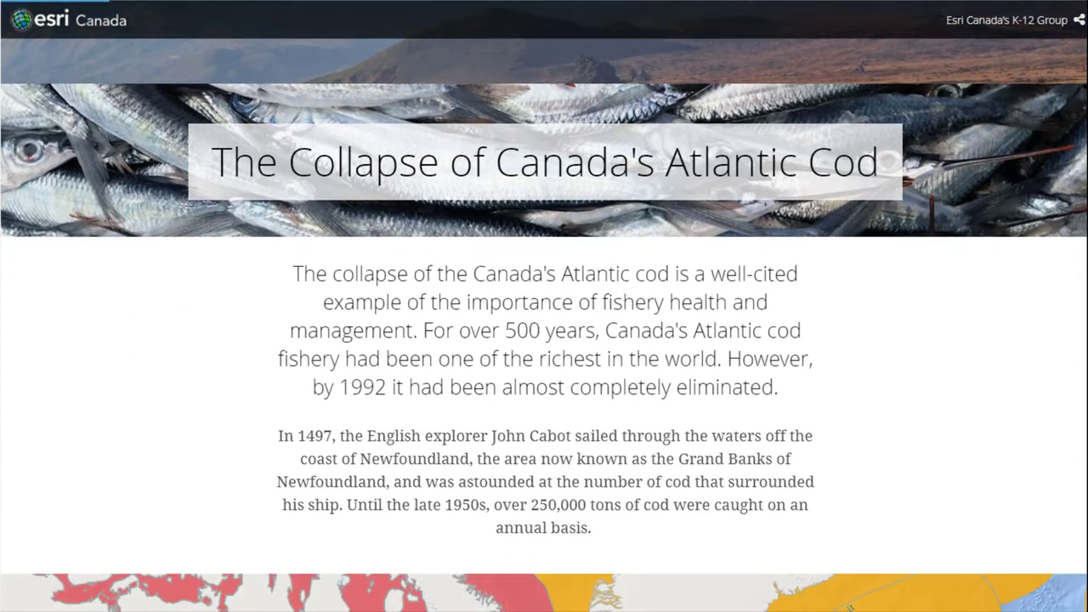
pyautogui.scroll(-1, 544, 340)
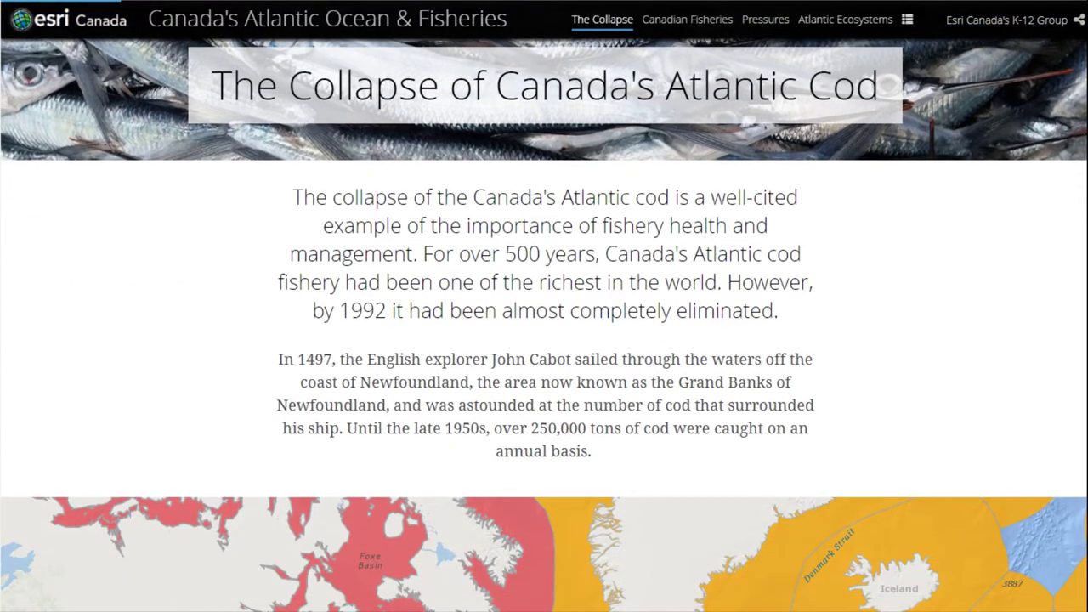
pyautogui.scroll(-1, 544, 340)
pyautogui.scroll(-3, 544, 340)
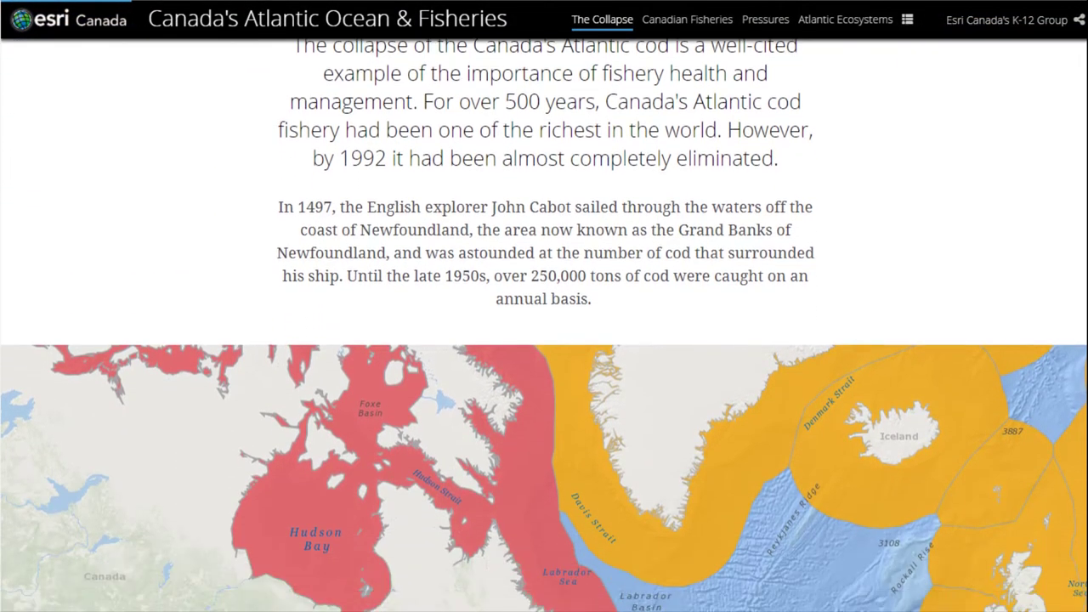
pyautogui.scroll(-3, 545, 340)
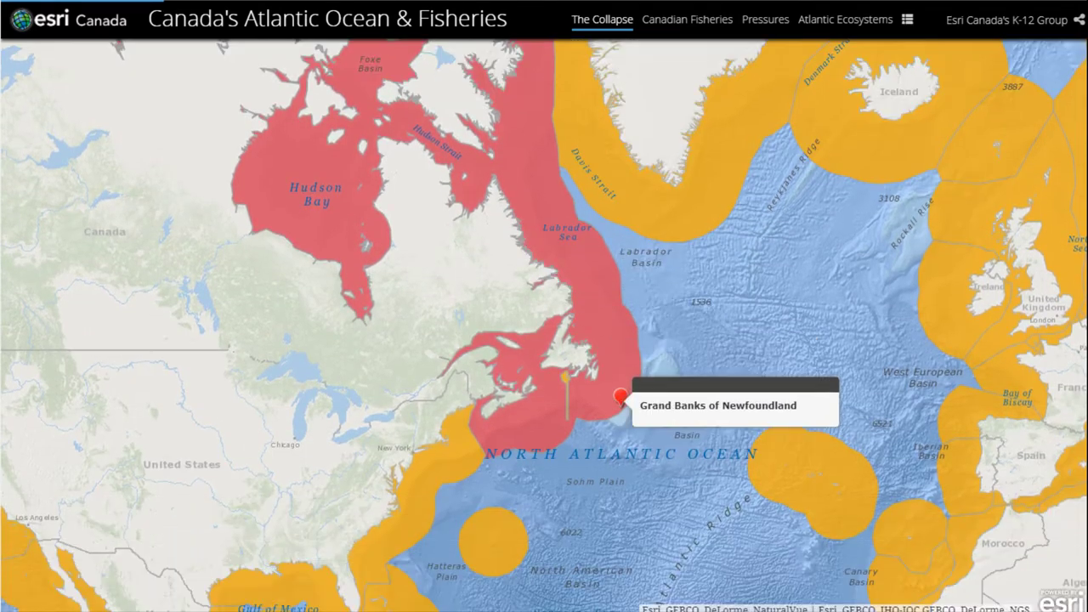
pyautogui.scroll(-3, 544, 340)
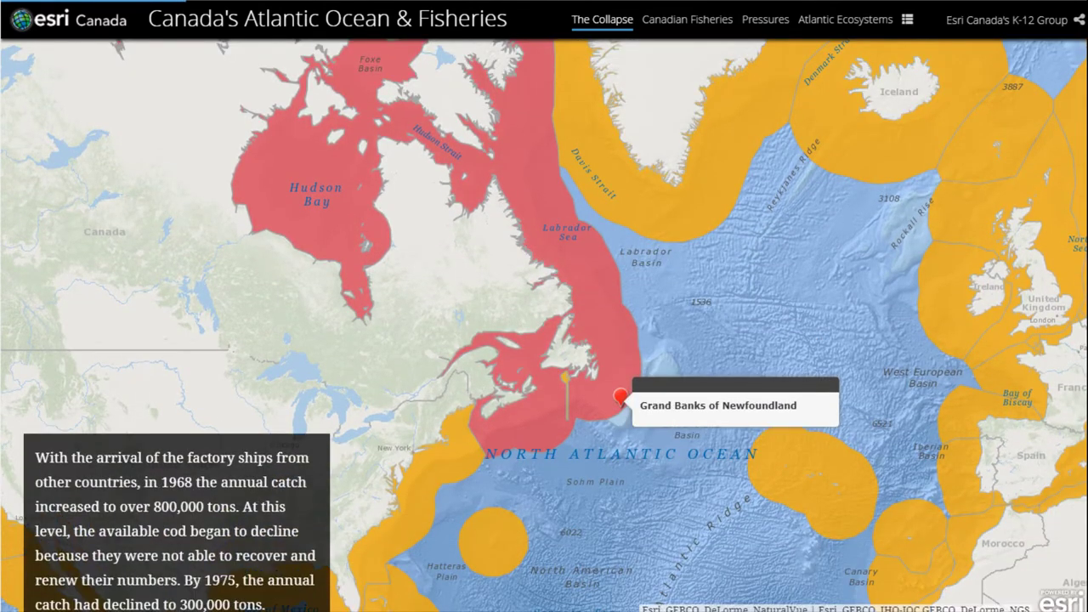
pyautogui.scroll(-4, 177, 459)
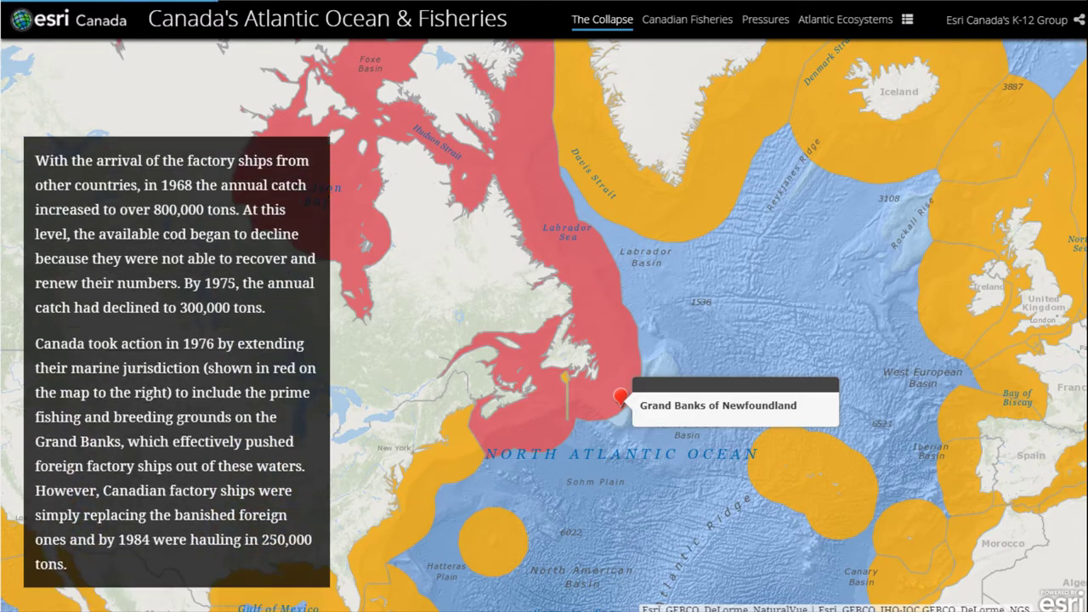
pyautogui.scroll(-5, 544, 340)
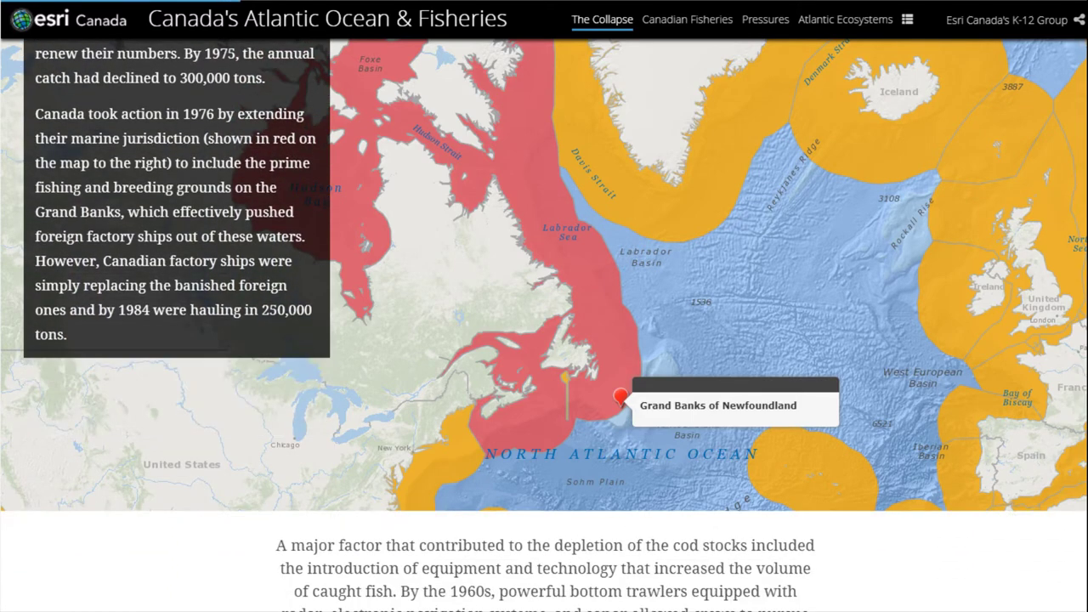
# Step: Read the causes of cod stock depletion, the Atlantic northwest cod capture graph, and the text on the 1992 fishing ban
pyautogui.scroll(-2, 545, 340)
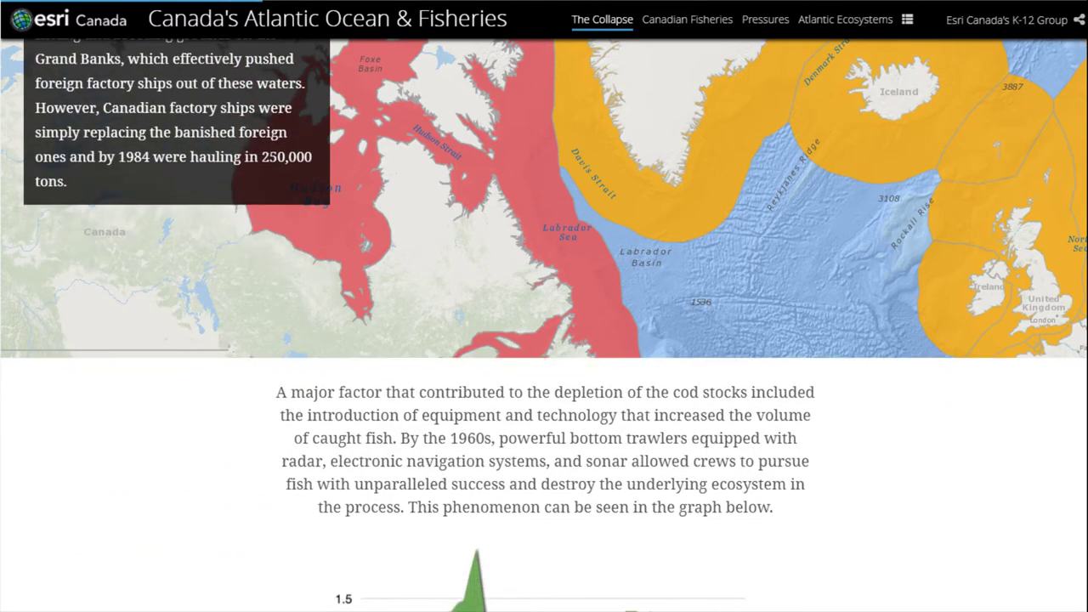
pyautogui.scroll(-4, 544, 340)
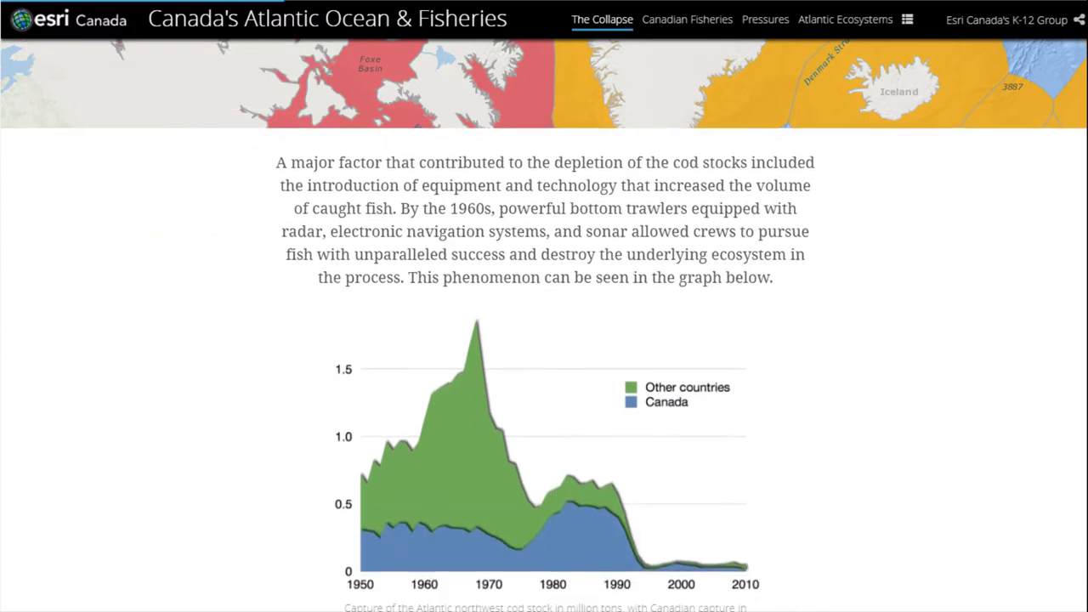
pyautogui.scroll(-2, 544, 340)
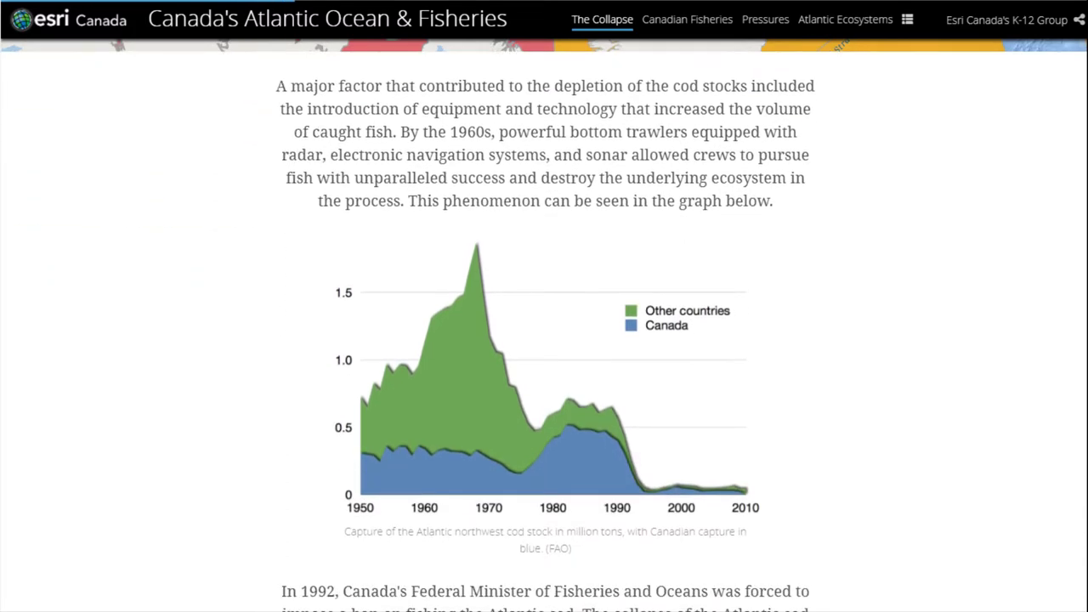
pyautogui.scroll(-2, 544, 340)
pyautogui.scroll(-4, 544, 340)
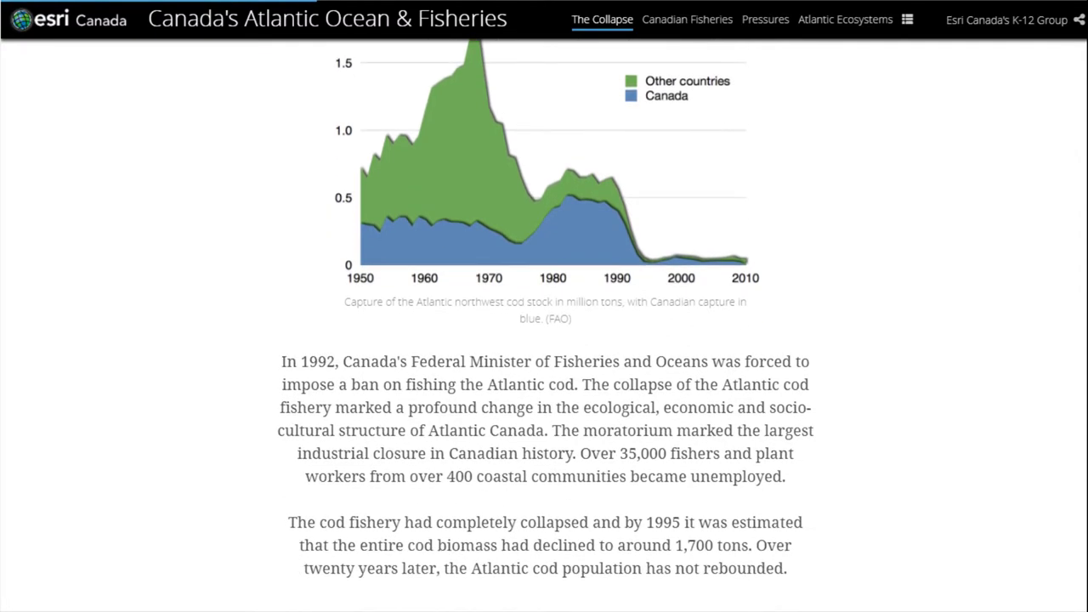
pyautogui.scroll(-2, 544, 340)
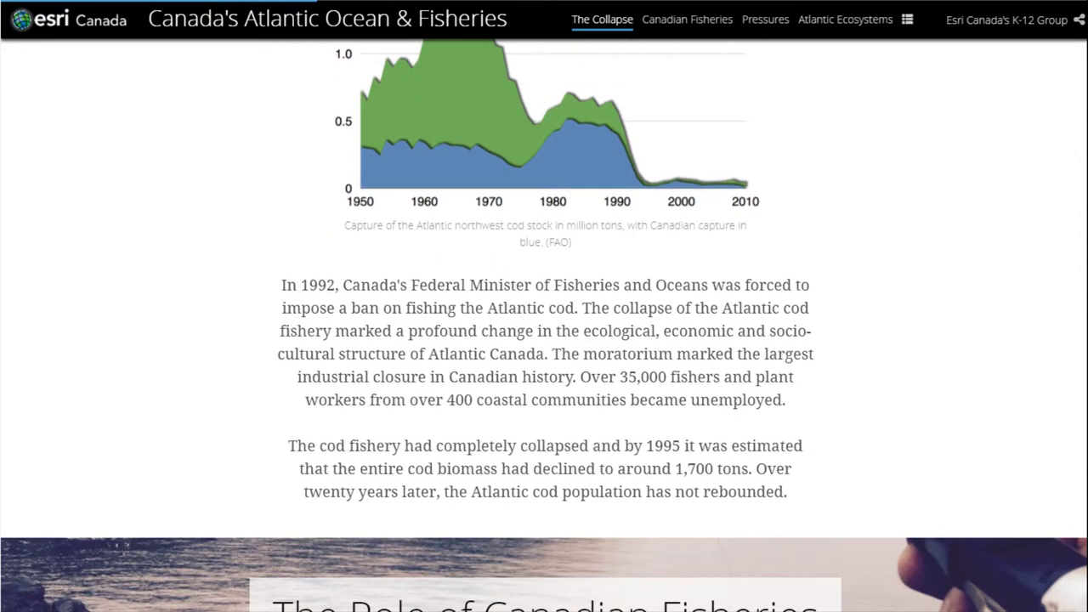
pyautogui.scroll(-6, 544, 340)
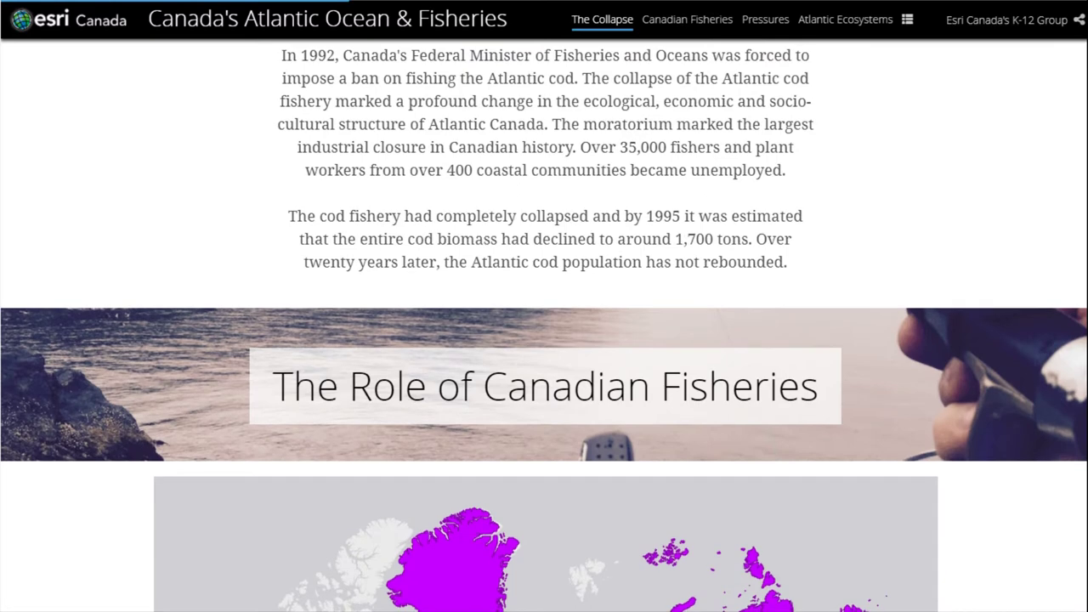
# Step: Examine The Role of Canadian Fisheries section, including its world export map and Atlantic fishing areas map, up to Pressures on Atlantic Fisheries
pyautogui.scroll(-10, 544, 340)
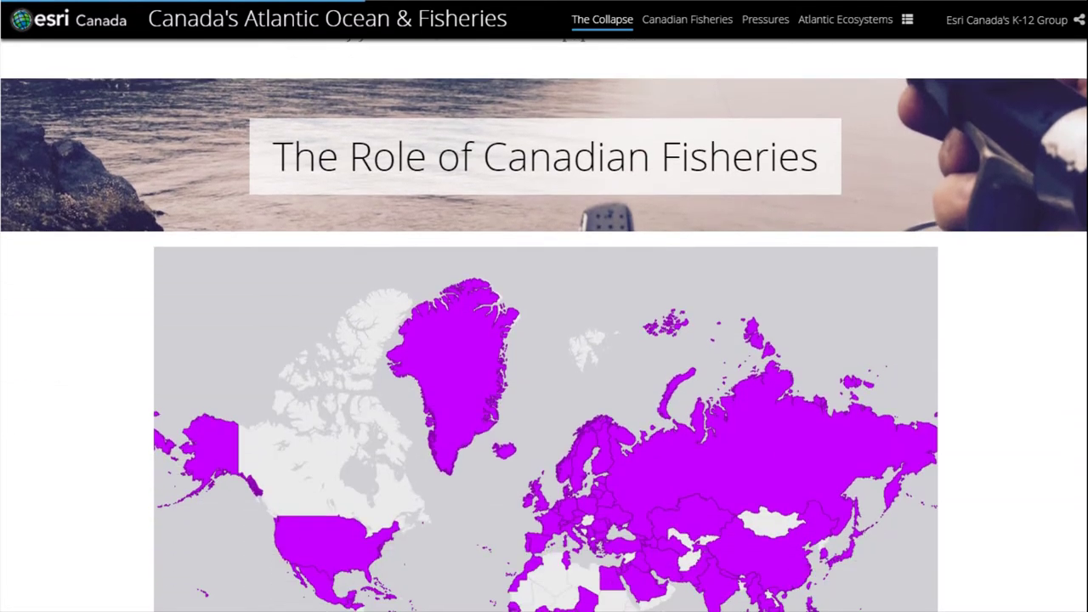
pyautogui.scroll(-2, 544, 340)
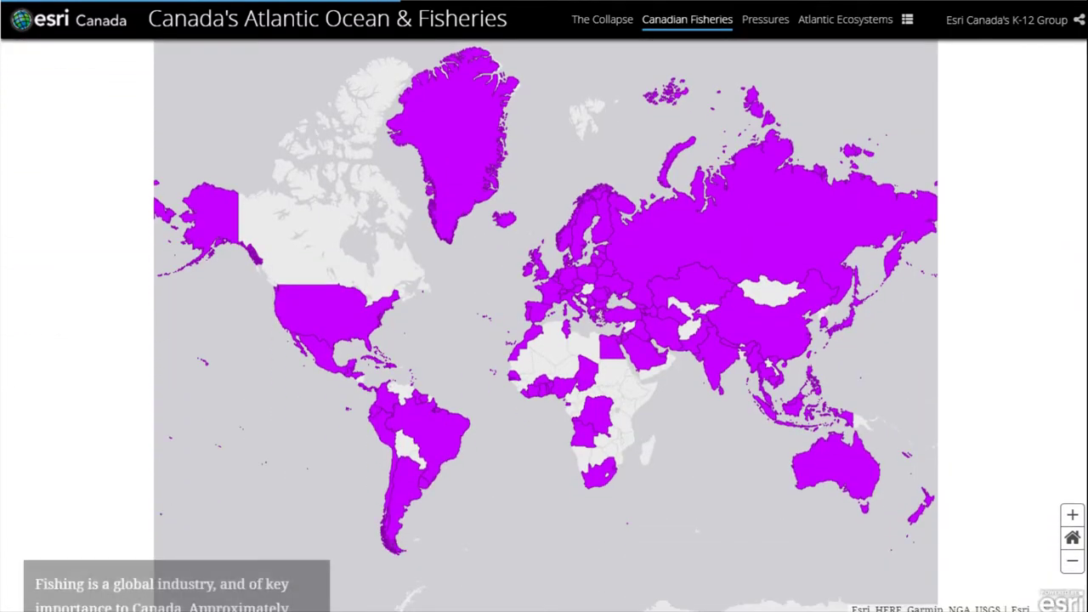
pyautogui.scroll(-8, 177, 357)
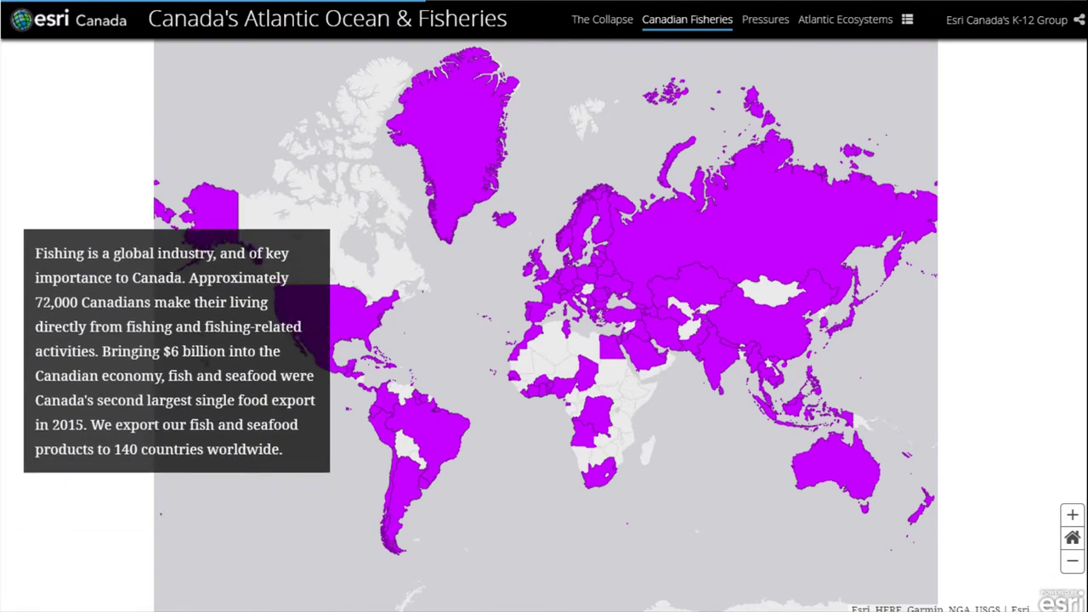
pyautogui.scroll(-7, 544, 340)
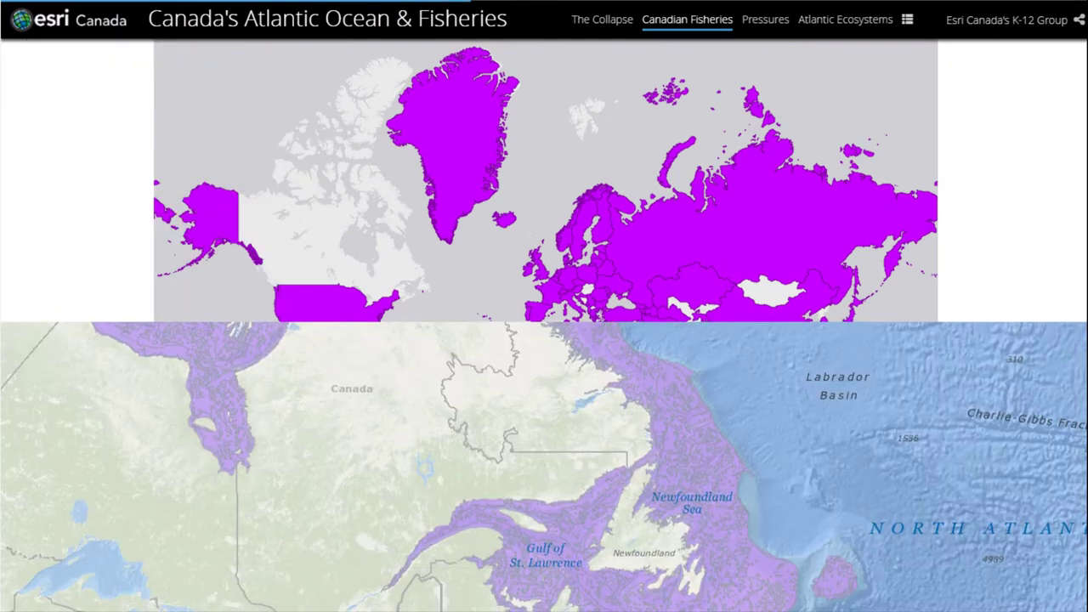
pyautogui.scroll(-4, 544, 340)
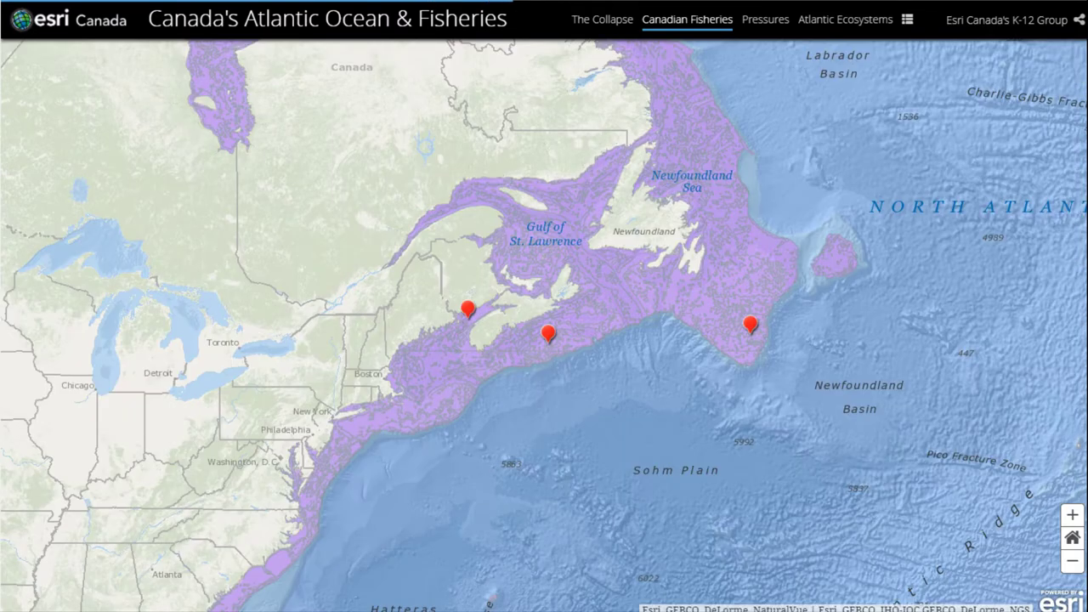
pyautogui.scroll(-5, 910, 365)
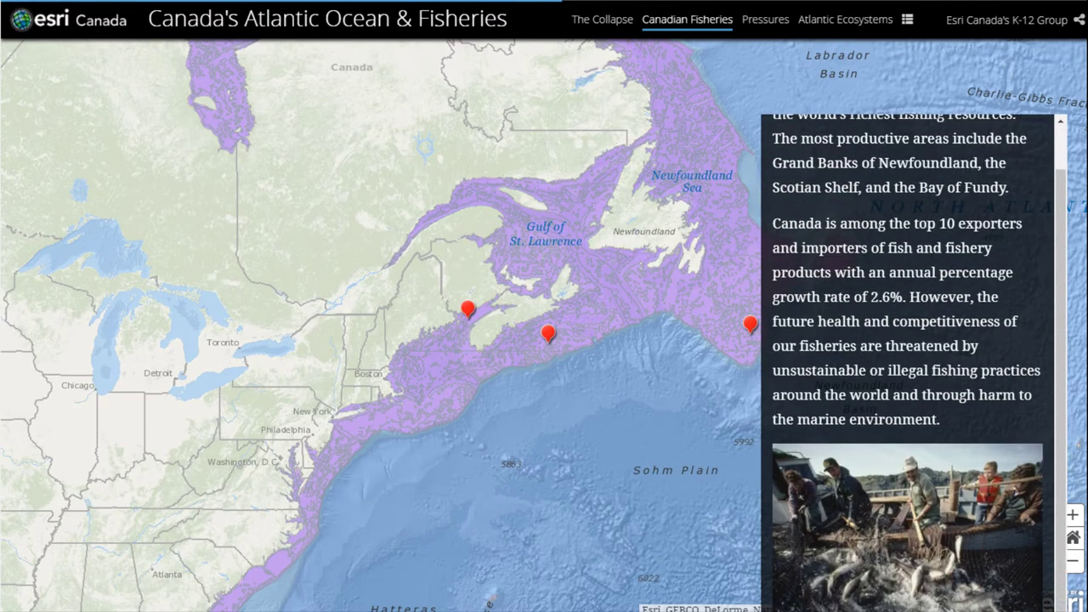
pyautogui.scroll(-5, 910, 366)
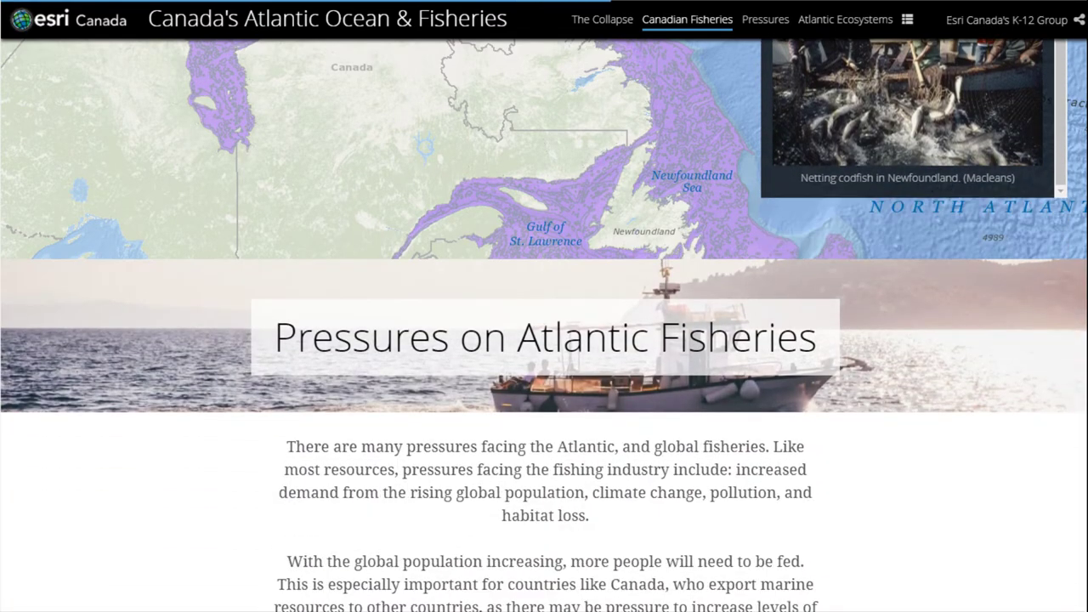
# Step: Read the Pressures on Atlantic Fisheries section, including the sea level rise map and its text on climate change impacts
pyautogui.scroll(-3, 544, 340)
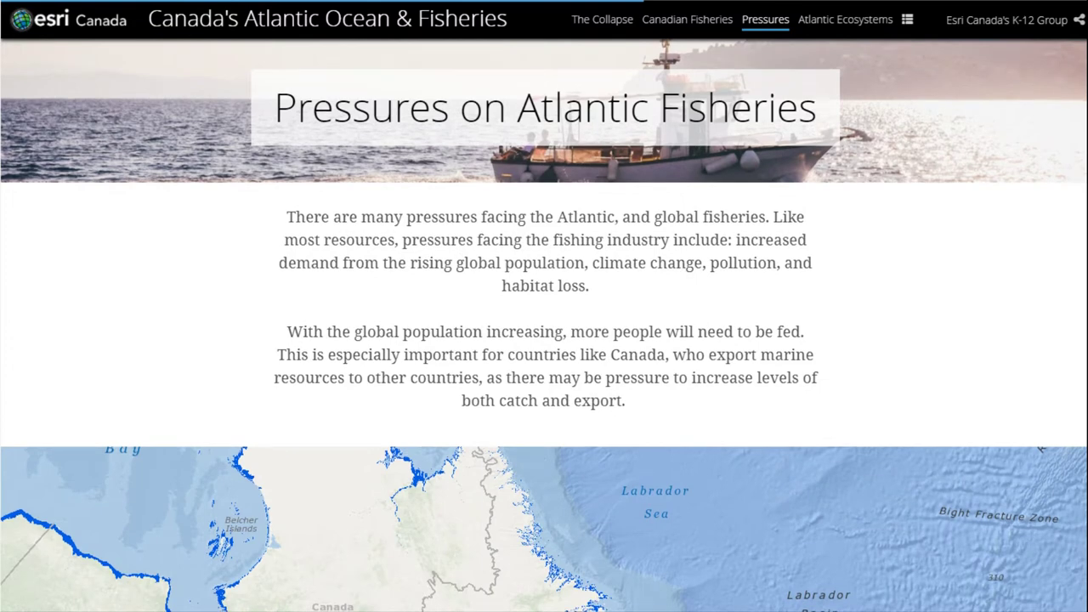
pyautogui.scroll(-3, 544, 340)
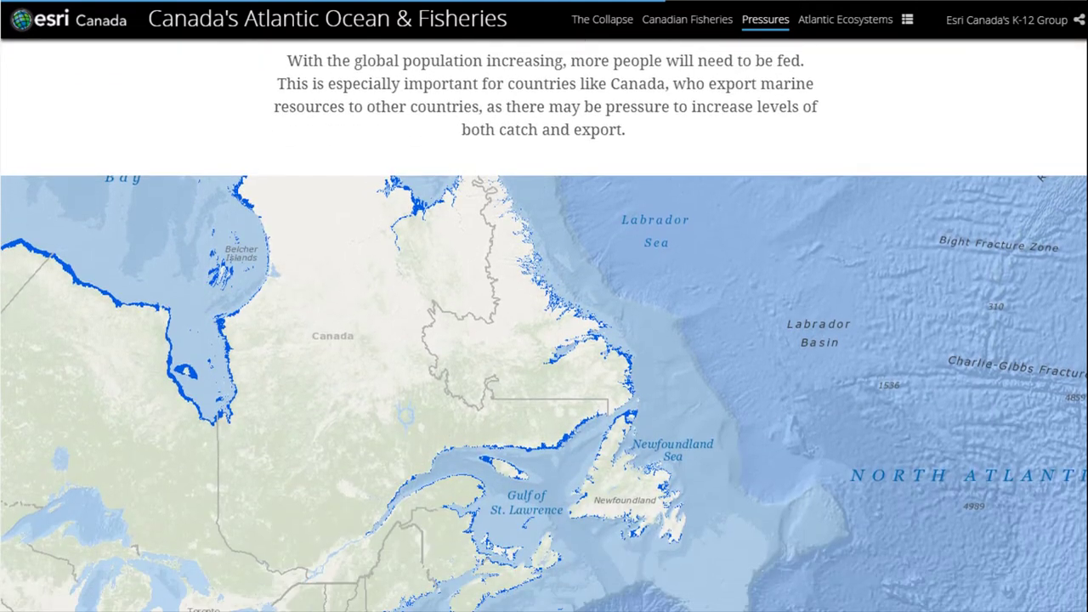
pyautogui.scroll(-1, 544, 340)
pyautogui.scroll(-3, 544, 341)
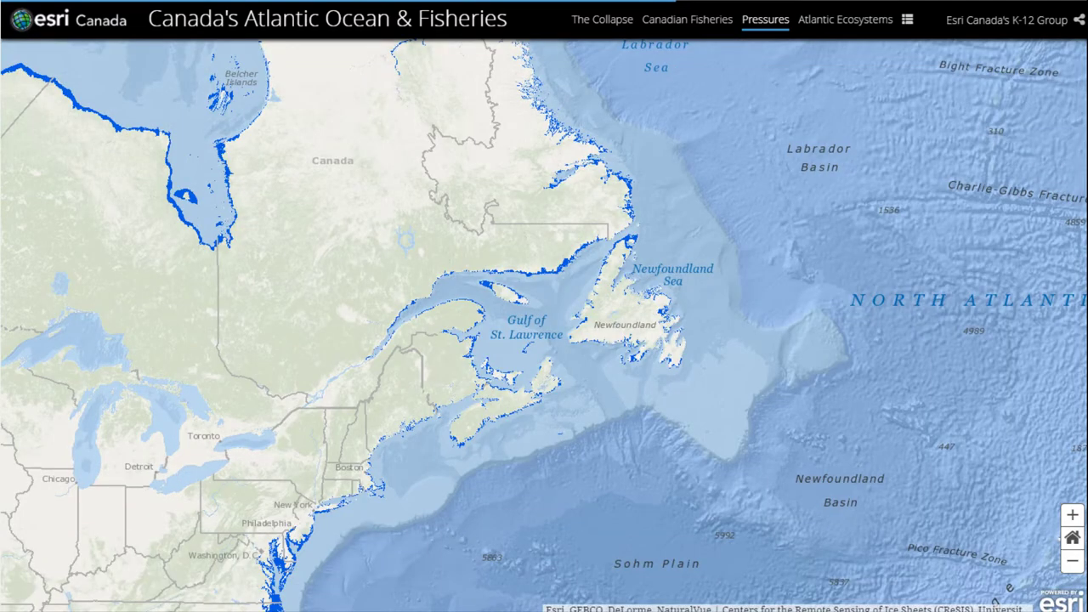
pyautogui.scroll(-5, 544, 340)
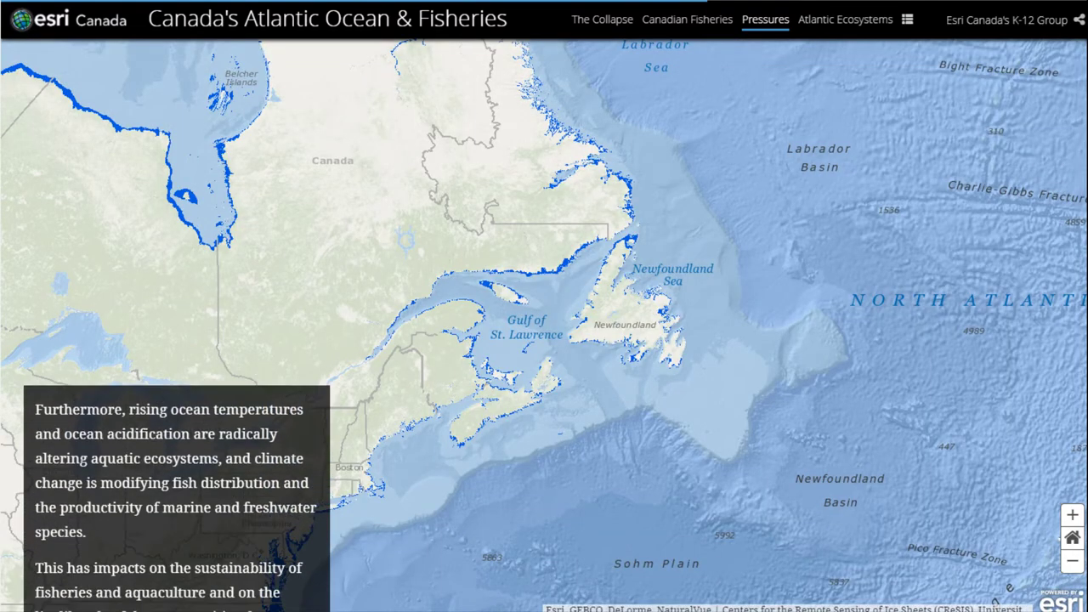
pyautogui.scroll(-1, 544, 340)
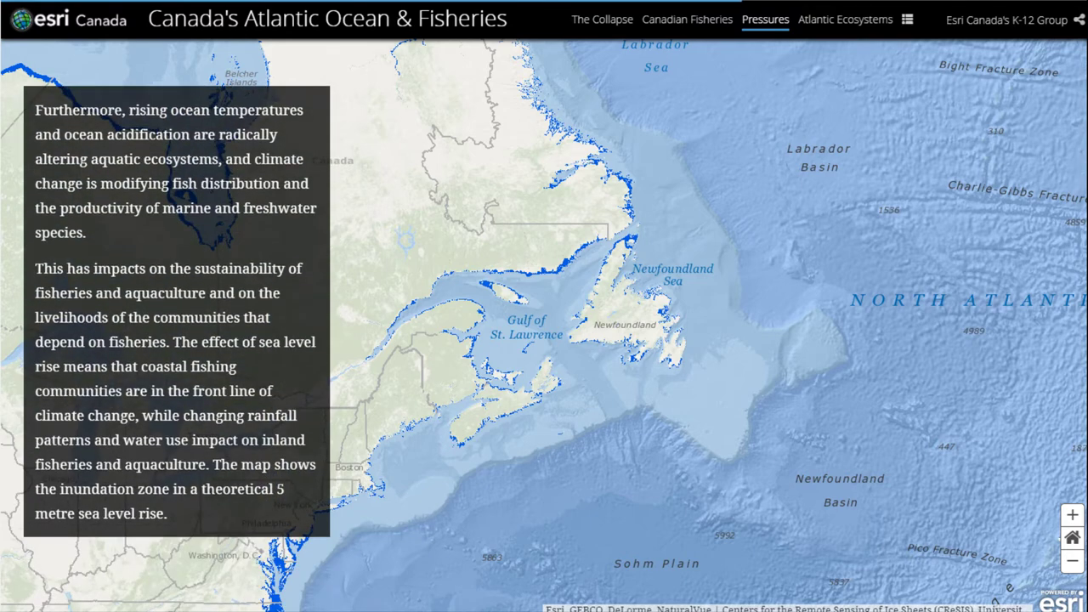
pyautogui.scroll(-5, 544, 340)
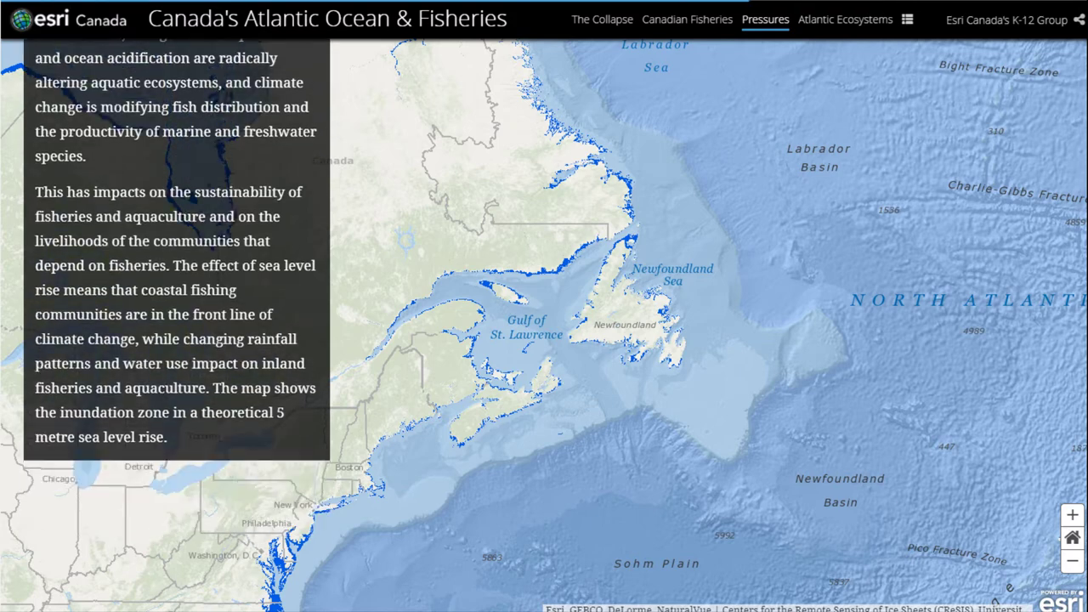
pyautogui.scroll(-5, 544, 340)
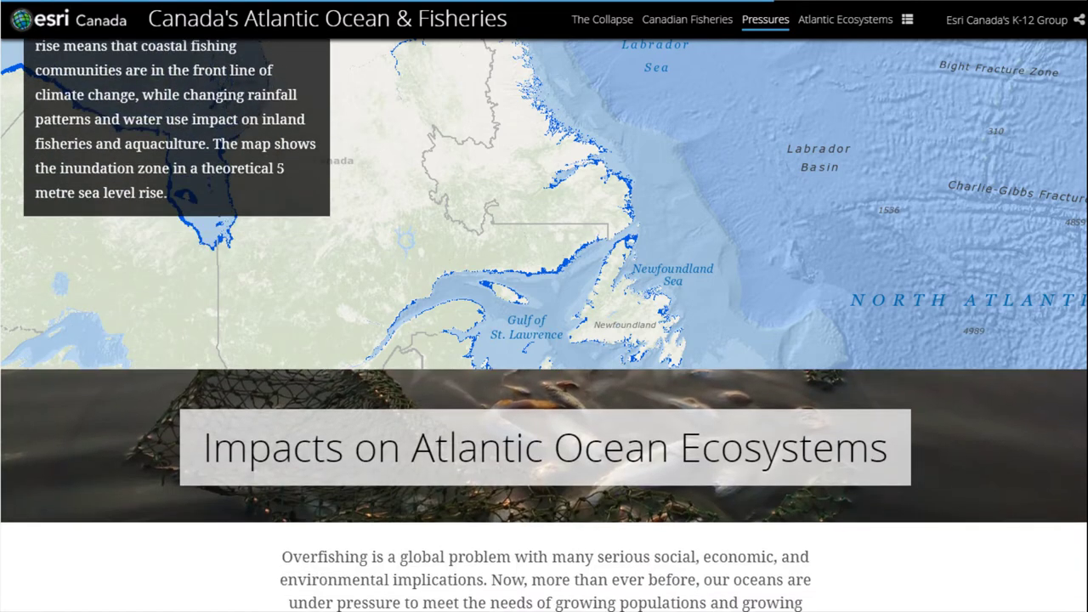
# Step: Examine the Impacts on Atlantic Ocean Ecosystems section, covering the overfishing text, bottom trawling video and cod fishery paragraphs
pyautogui.scroll(-1, 544, 340)
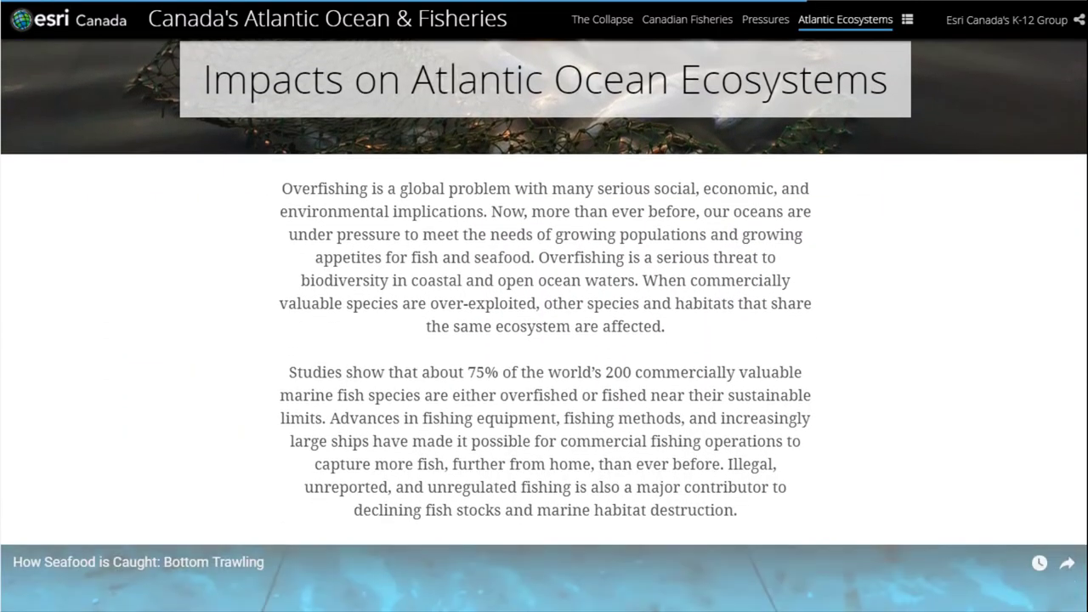
pyautogui.scroll(-3, 544, 340)
pyautogui.scroll(-2, 544, 340)
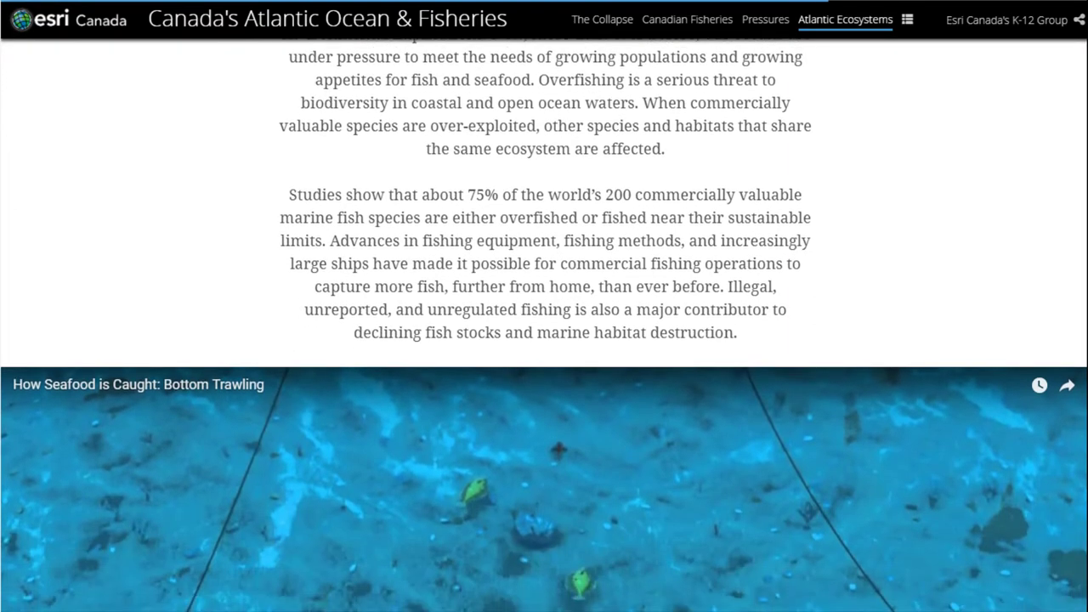
pyautogui.scroll(-5, 544, 340)
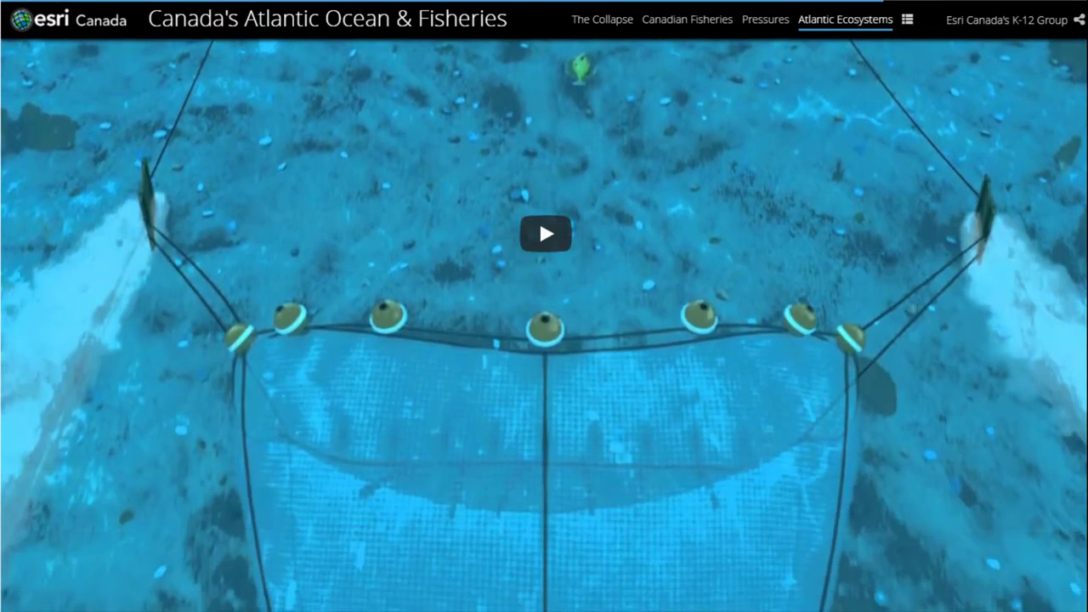
pyautogui.scroll(-5, 544, 340)
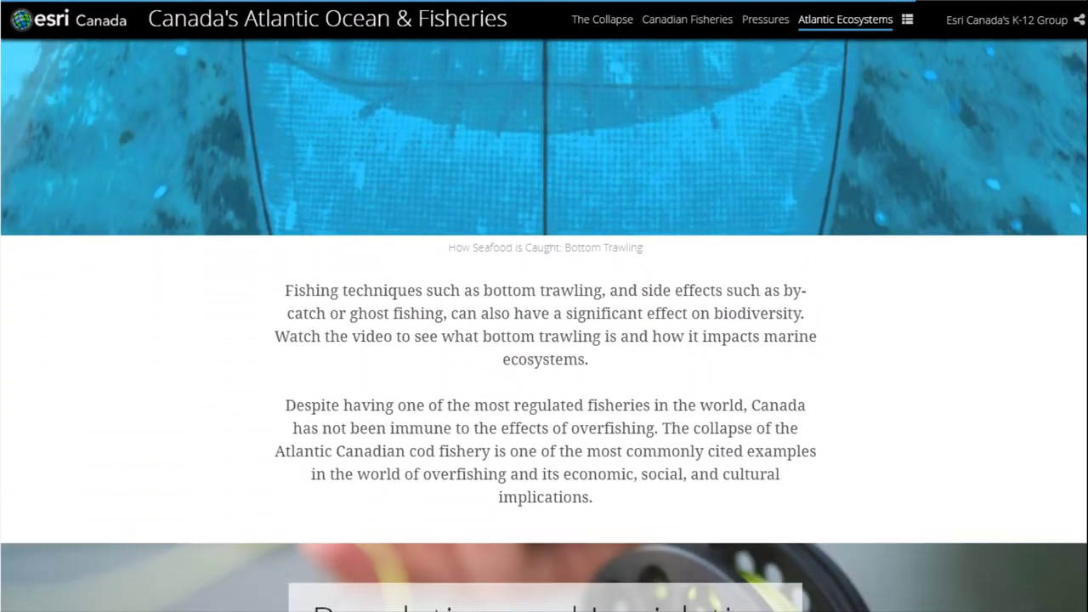
pyautogui.scroll(-4, 544, 340)
pyautogui.scroll(-2, 544, 340)
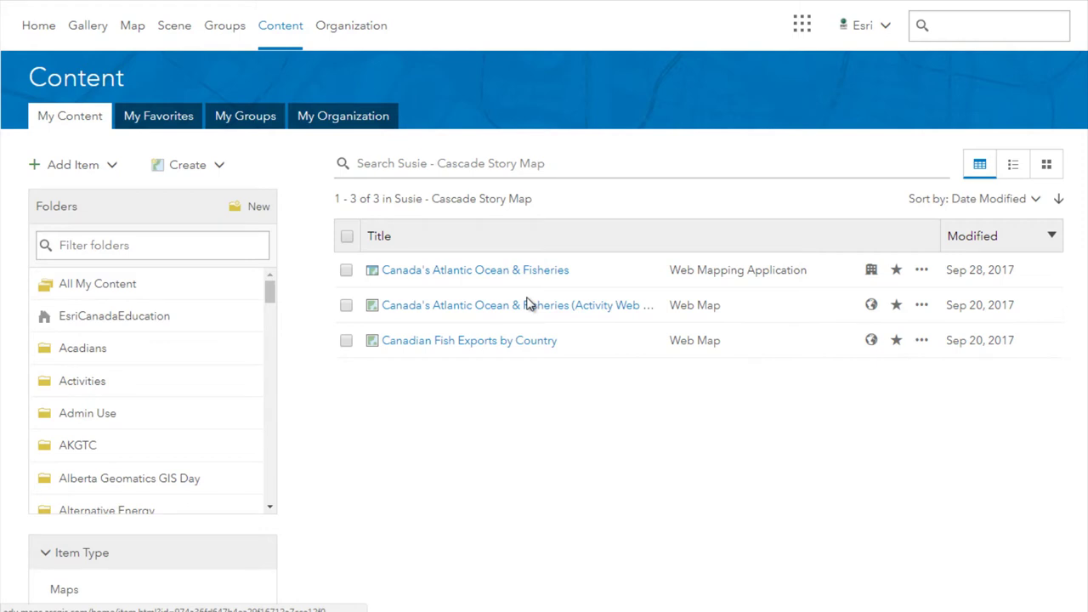
# Step: Open the Canada's Atlantic Ocean & Fisheries activity web map and show its Grand Banks and World Exclusive Economic Zone Boundaries layers
pyautogui.click(527, 304)
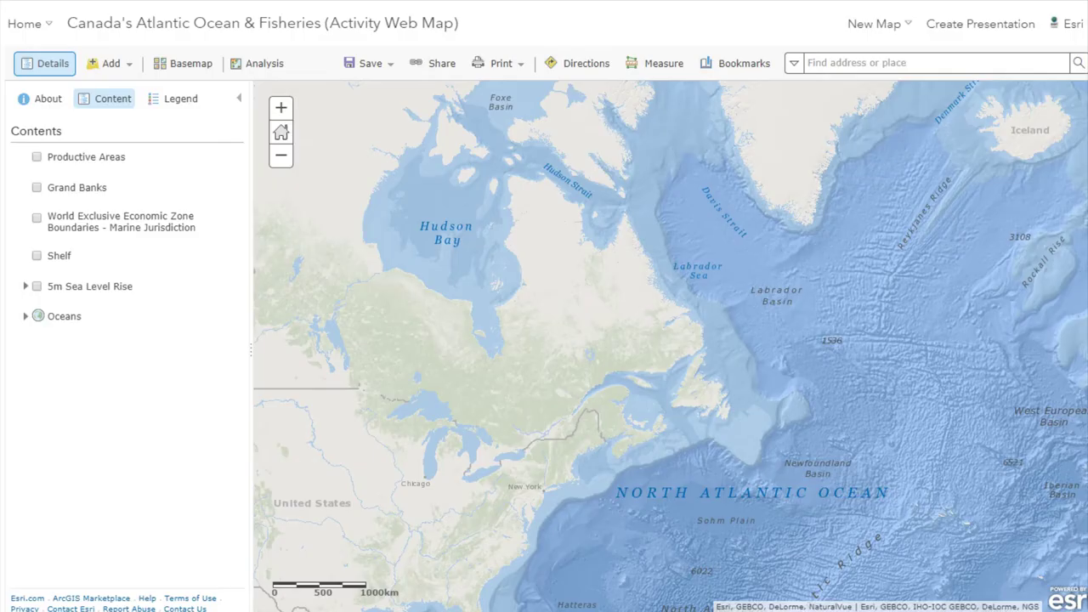
pyautogui.click(40, 168)
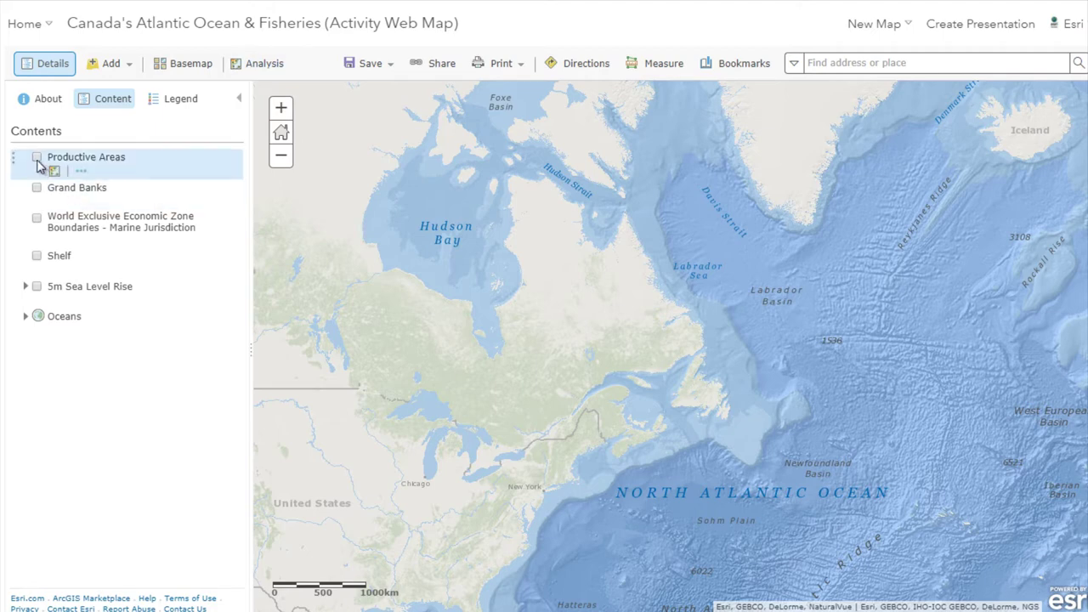
pyautogui.click(37, 218)
pyautogui.click(36, 190)
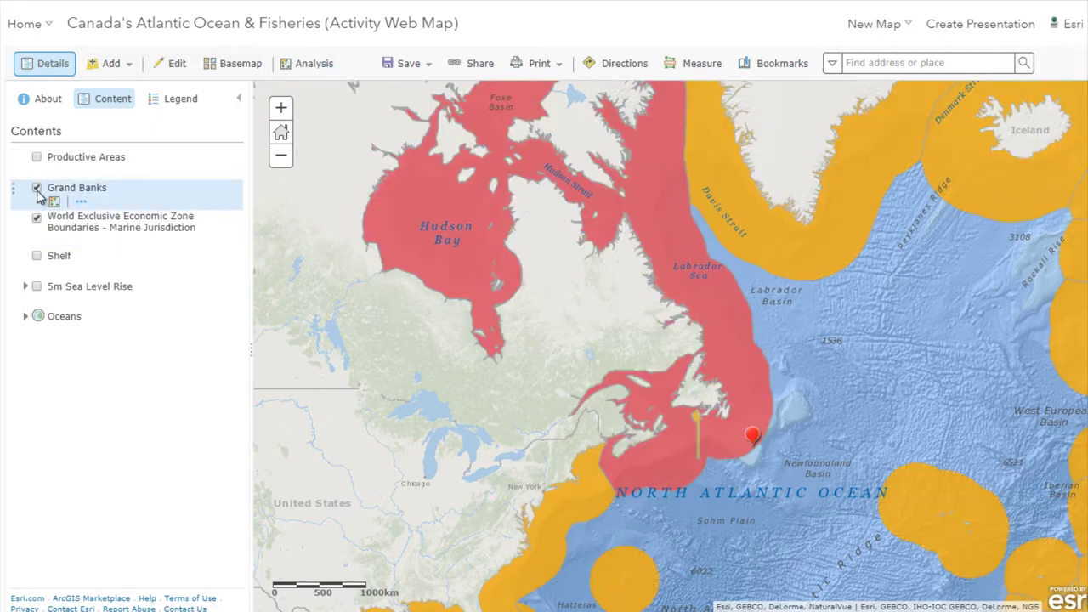
pyautogui.click(37, 288)
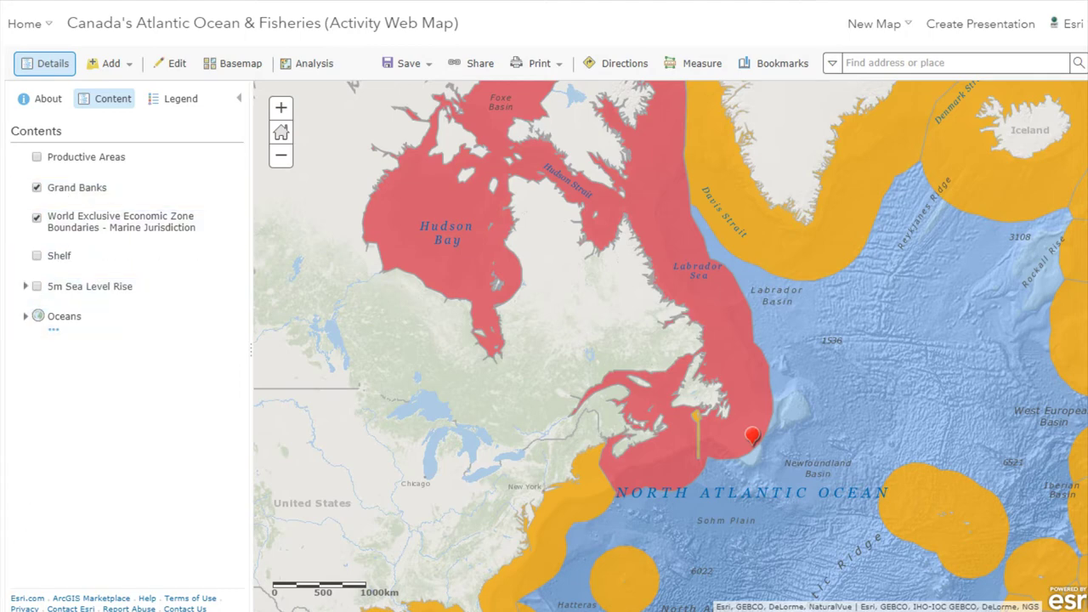
# Step: Create a web app from the shared map with the Story Map Cascade template, accepting the default title, Activity tag and sharing settings
pyautogui.click(475, 64)
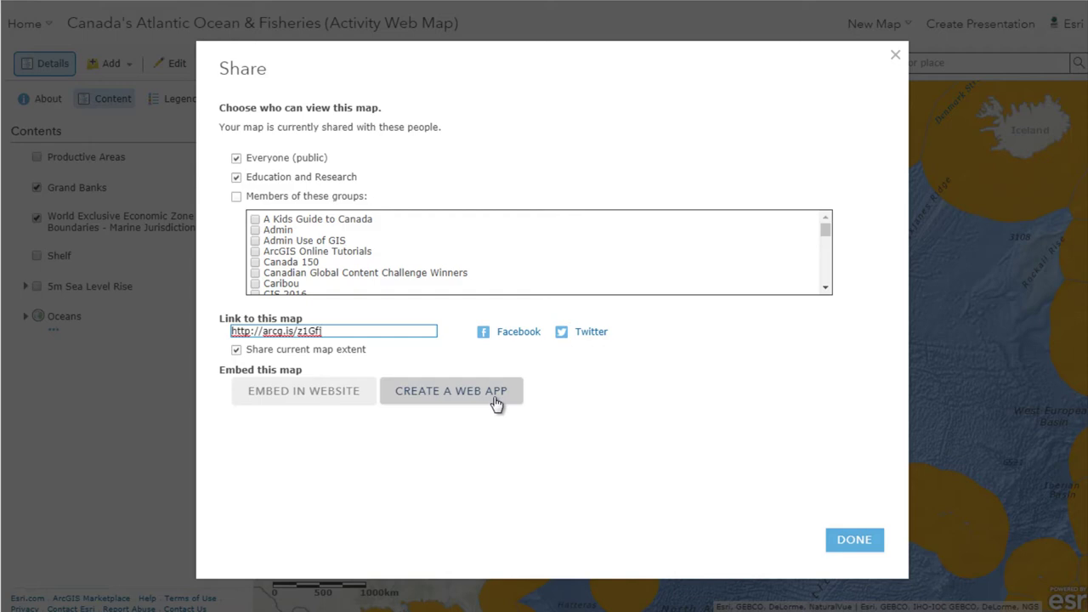
pyautogui.click(498, 404)
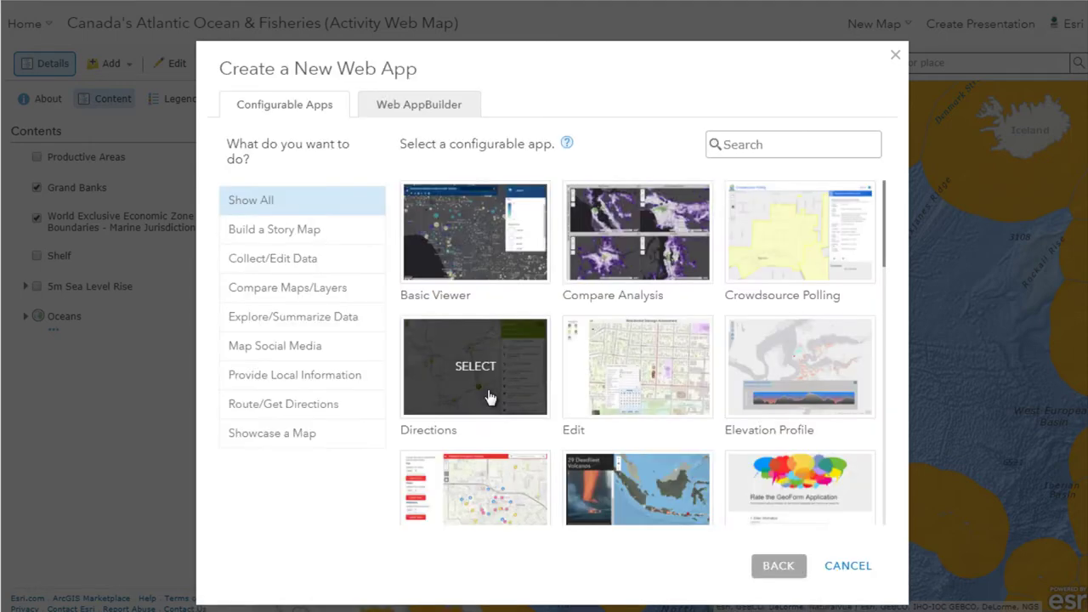
pyautogui.click(311, 235)
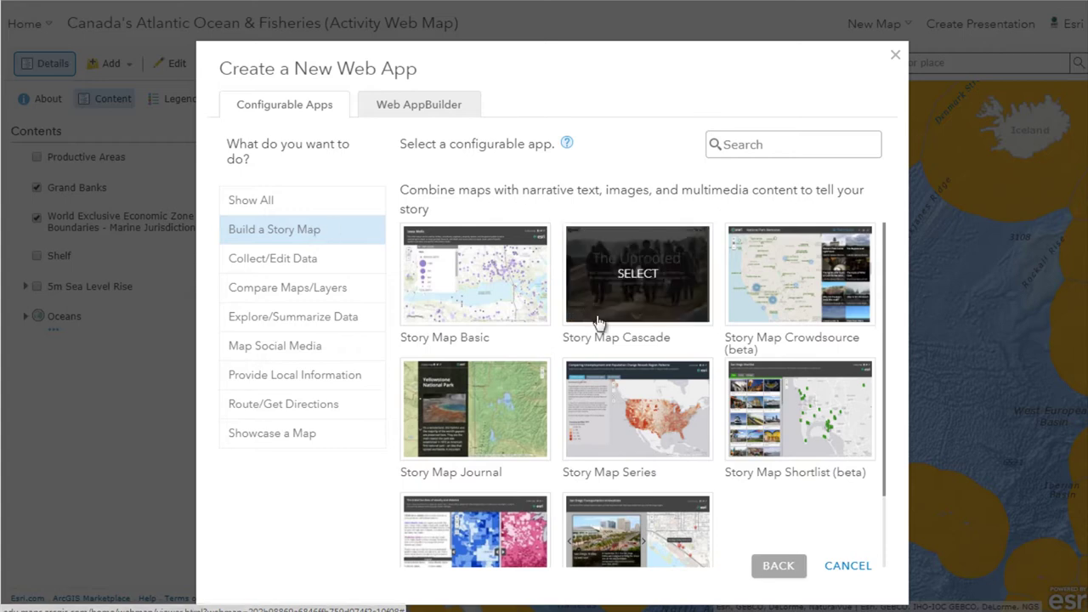
pyautogui.click(627, 287)
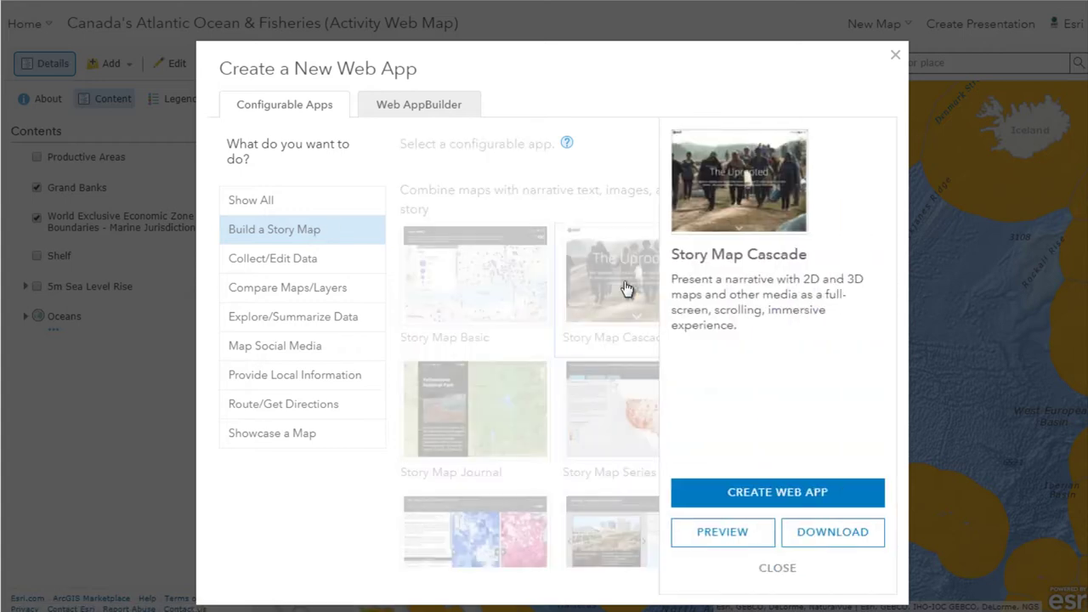
pyautogui.click(814, 496)
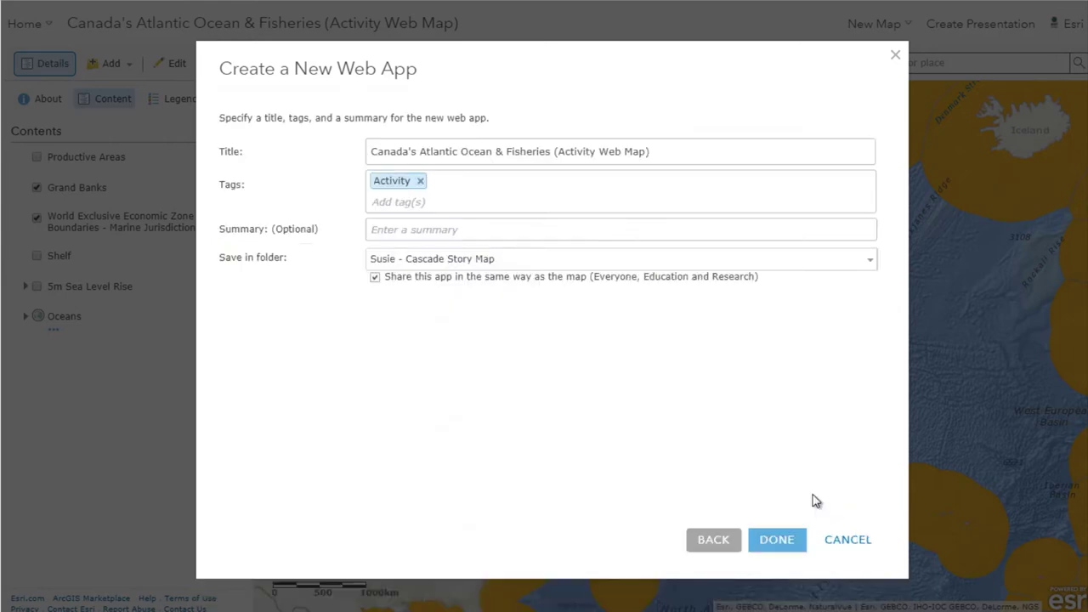
pyautogui.click(788, 542)
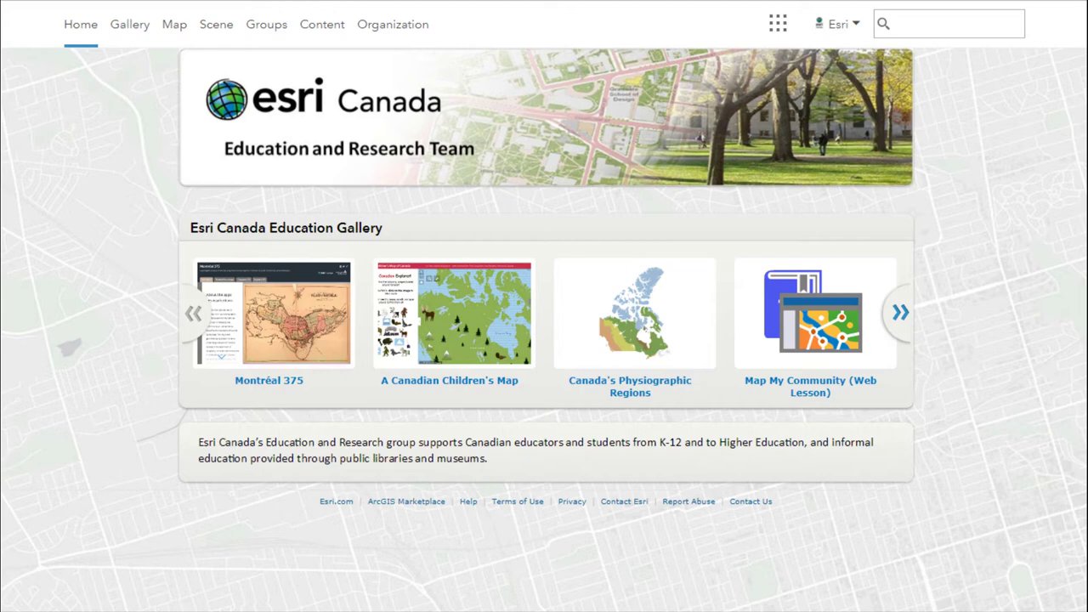
# Step: Switch from the organization home page to the Story Maps website and show the account's own stories
pyautogui.click(779, 26)
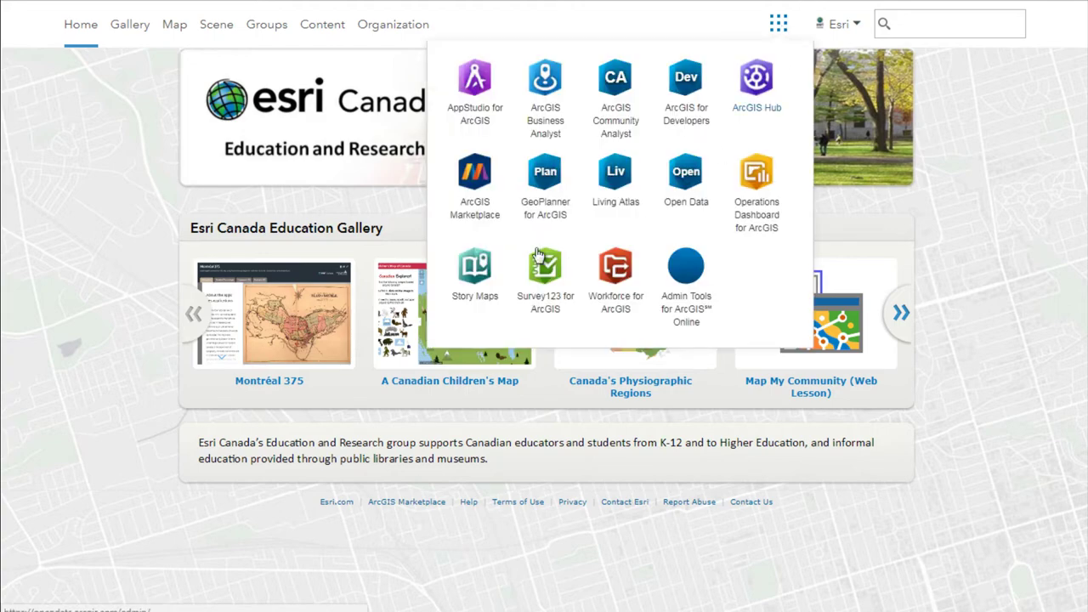
pyautogui.click(482, 272)
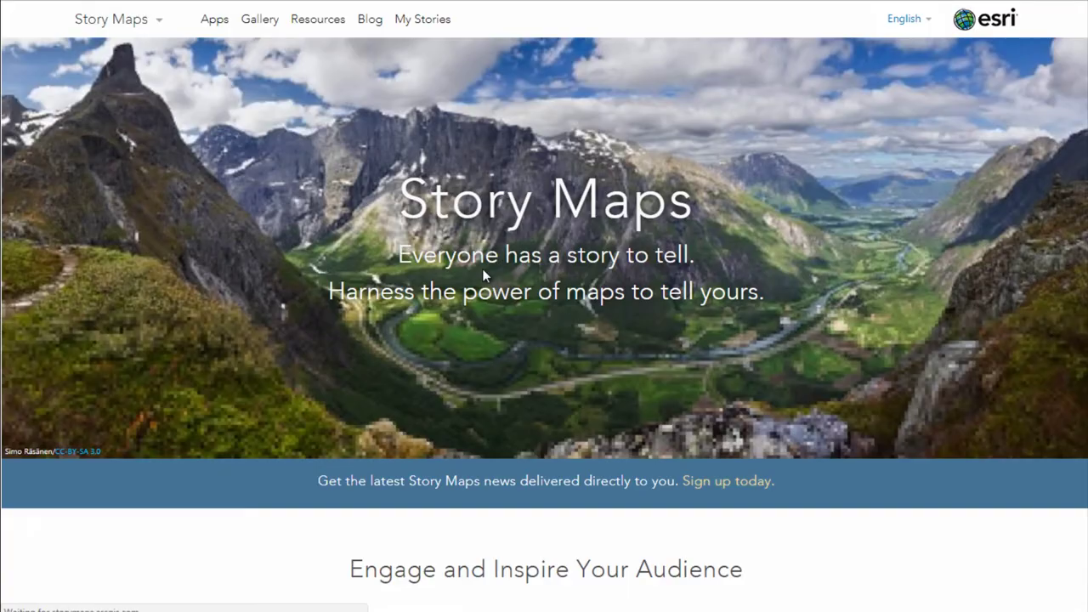
pyautogui.click(428, 23)
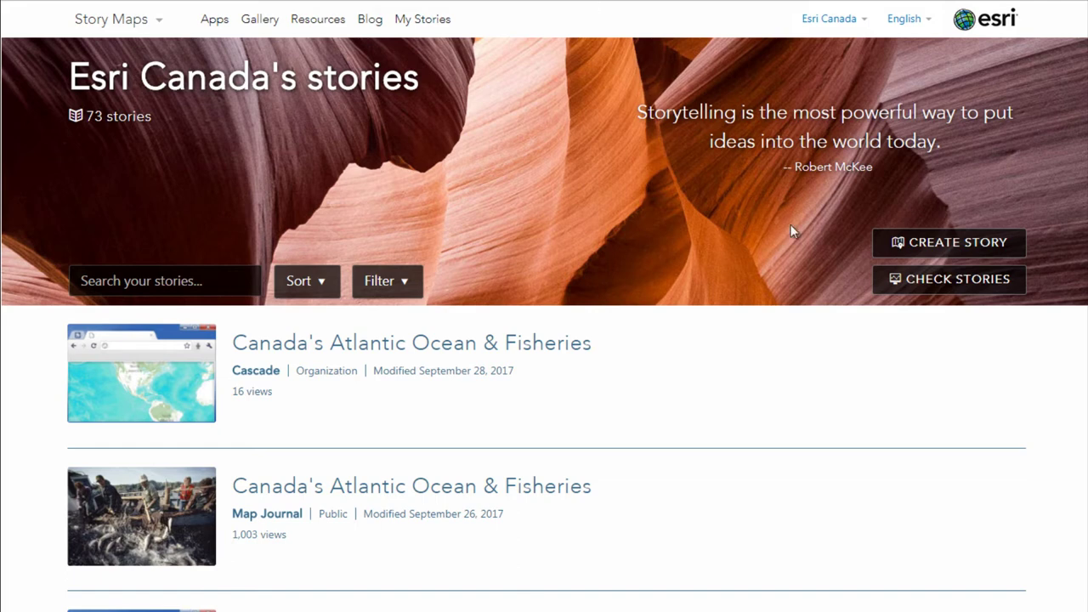
# Step: Look at the Ask the Pros guidance for choosing a story type, and start a new story with the Cascade app
pyautogui.click(961, 244)
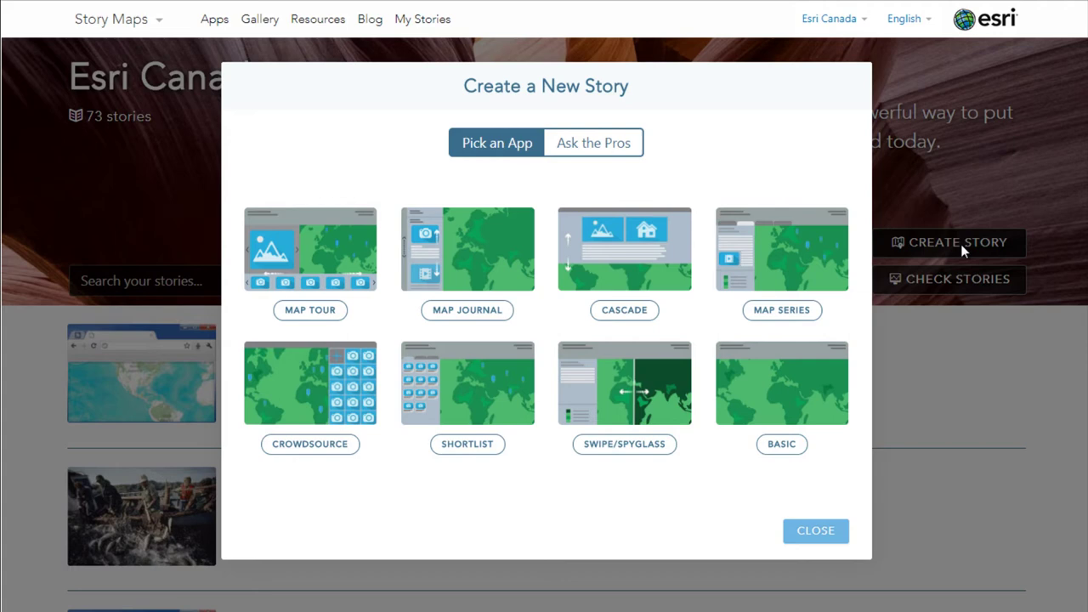
pyautogui.click(593, 150)
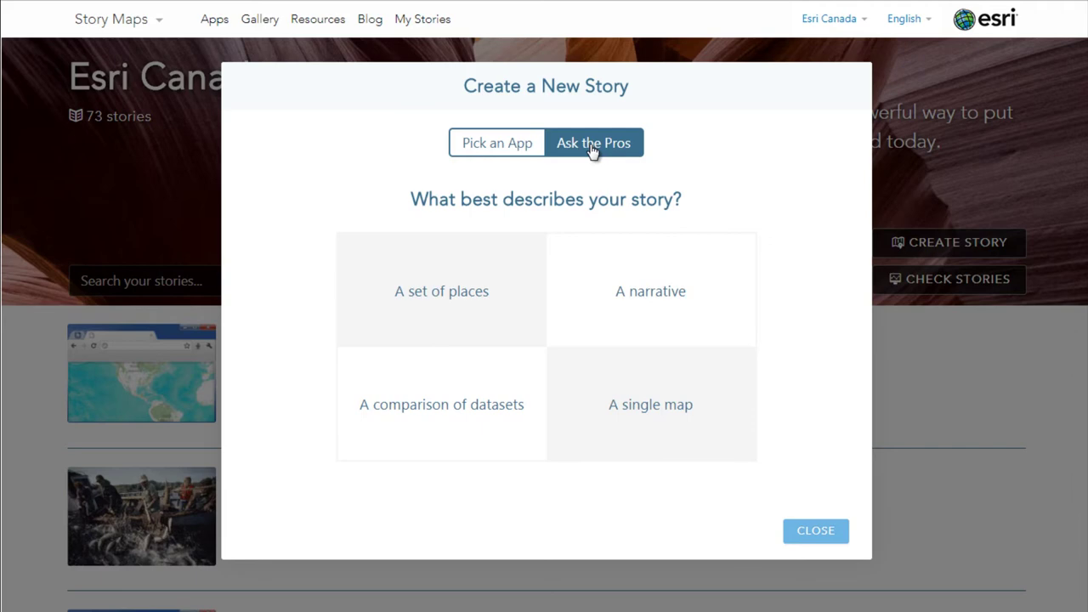
pyautogui.click(950, 244)
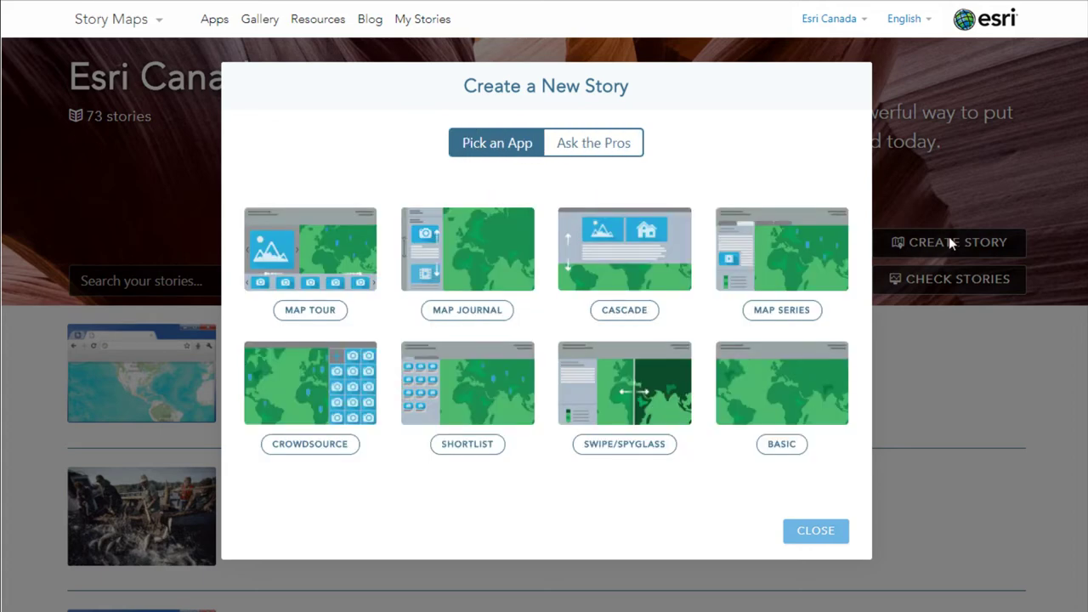
pyautogui.click(620, 299)
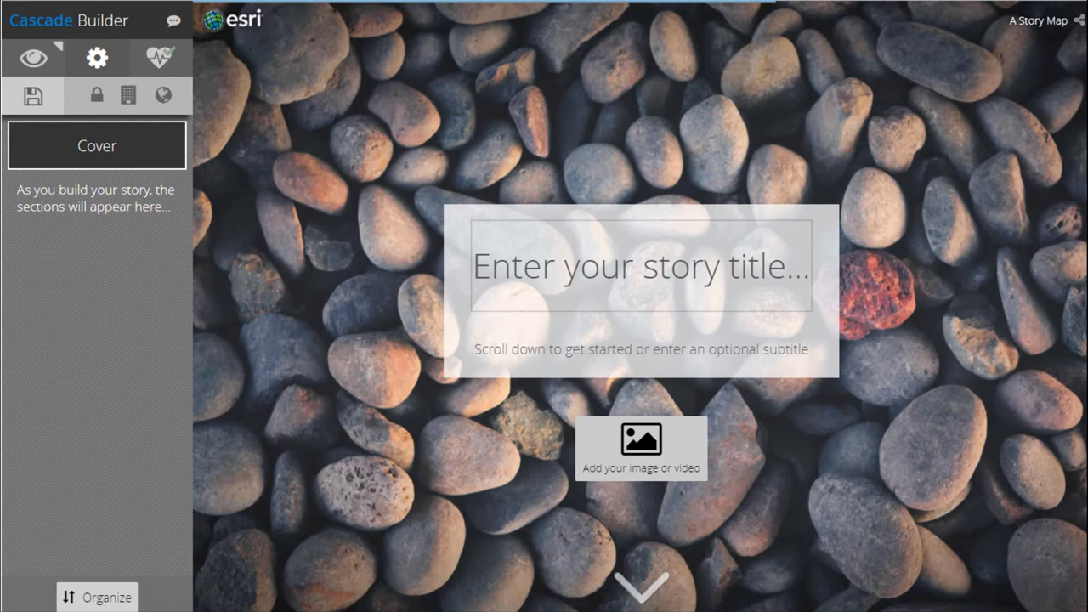
# Step: Title the story cover "Canada's Atlantic Ocean & Fisheries" with the subtitle "Explore the significance of the Canadian fishing industry."
pyautogui.click(592, 262)
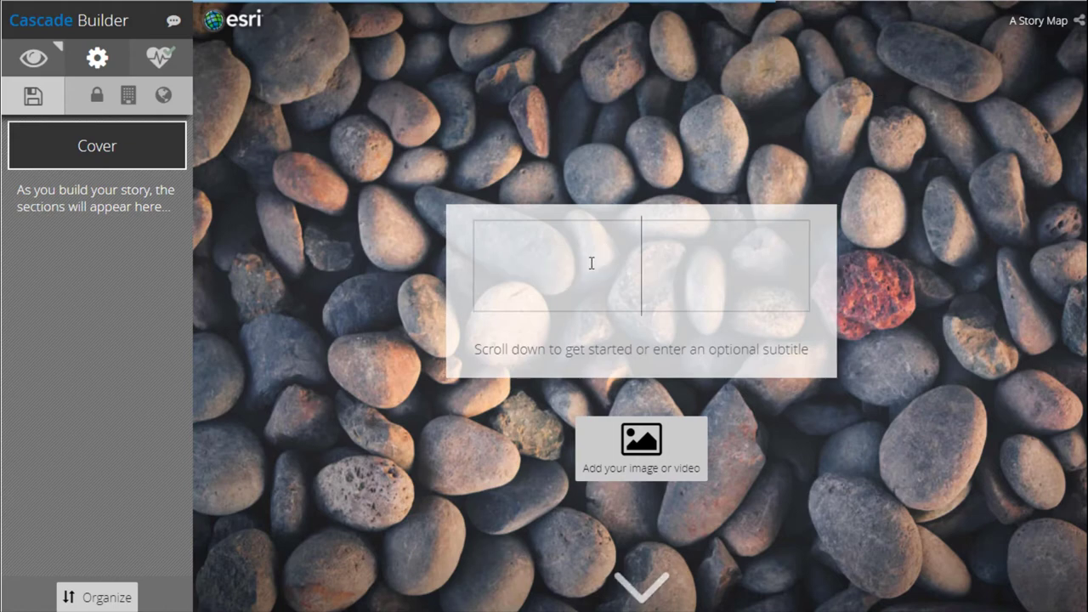
pyautogui.write("Canada's Atlantic Ocean & Fisheries")
pyautogui.click(657, 396)
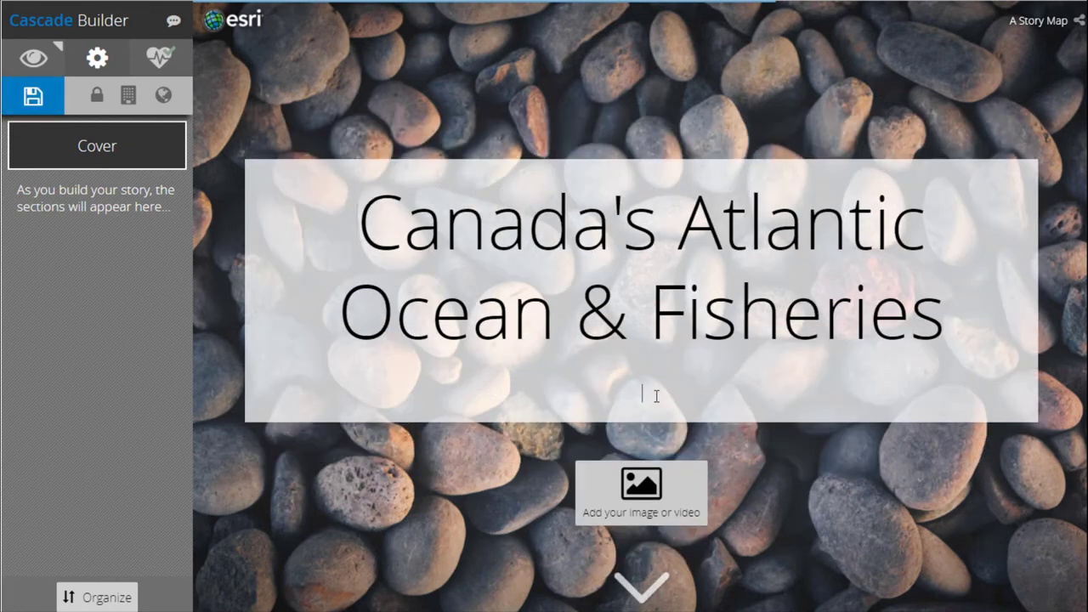
pyautogui.write('Explore the significance of the Canadian fishing industry.')
# Step: Look through the media sources offered for the cover background: Flickr, Google+, Unsplash, Link to Content and ArcGIS
pyautogui.click(644, 490)
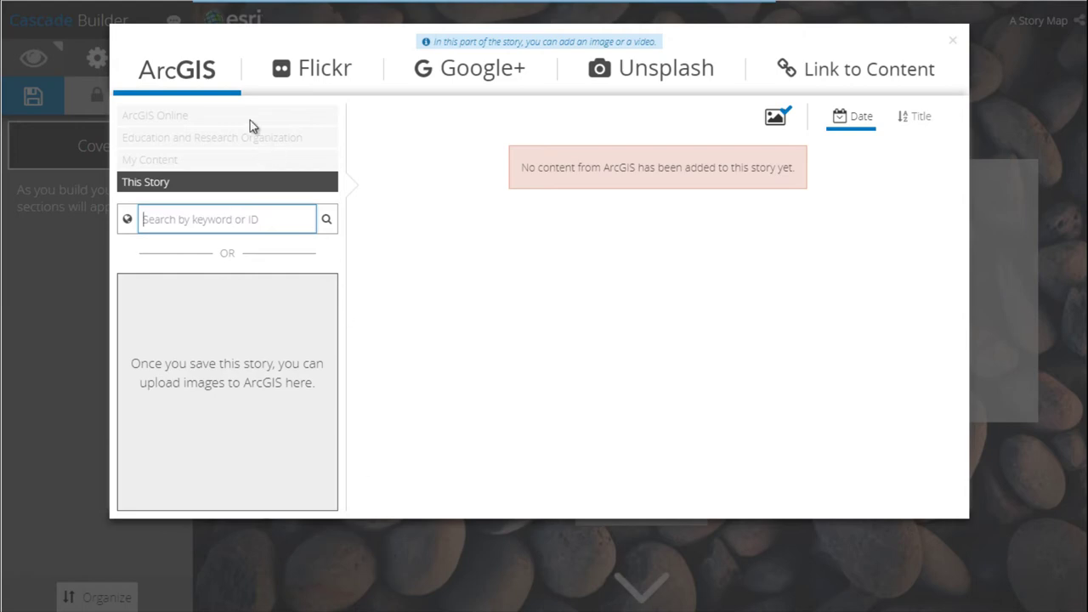
pyautogui.click(310, 75)
pyautogui.click(479, 85)
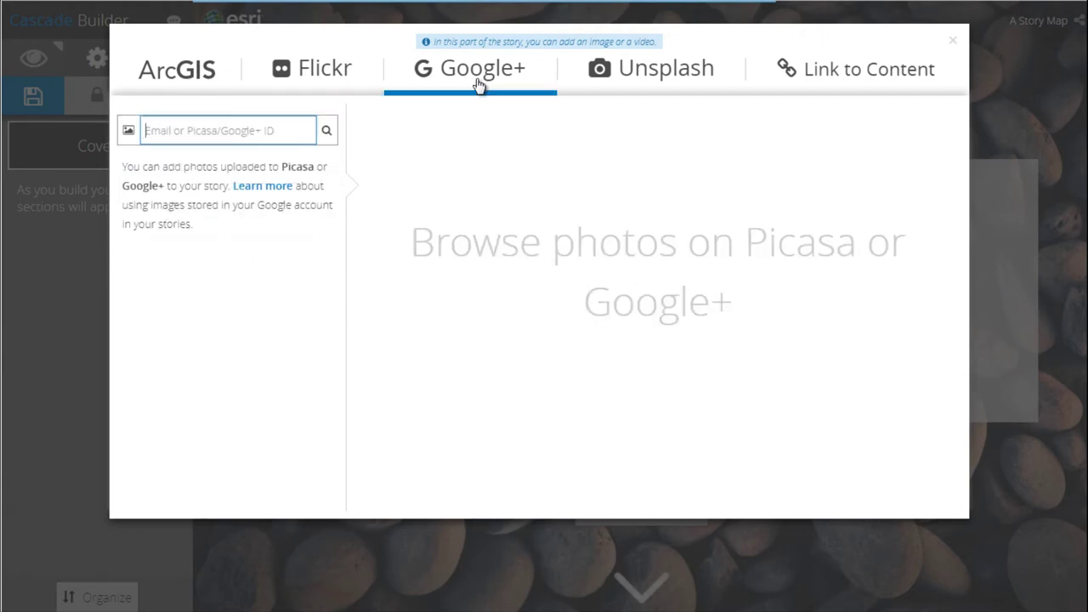
pyautogui.click(639, 79)
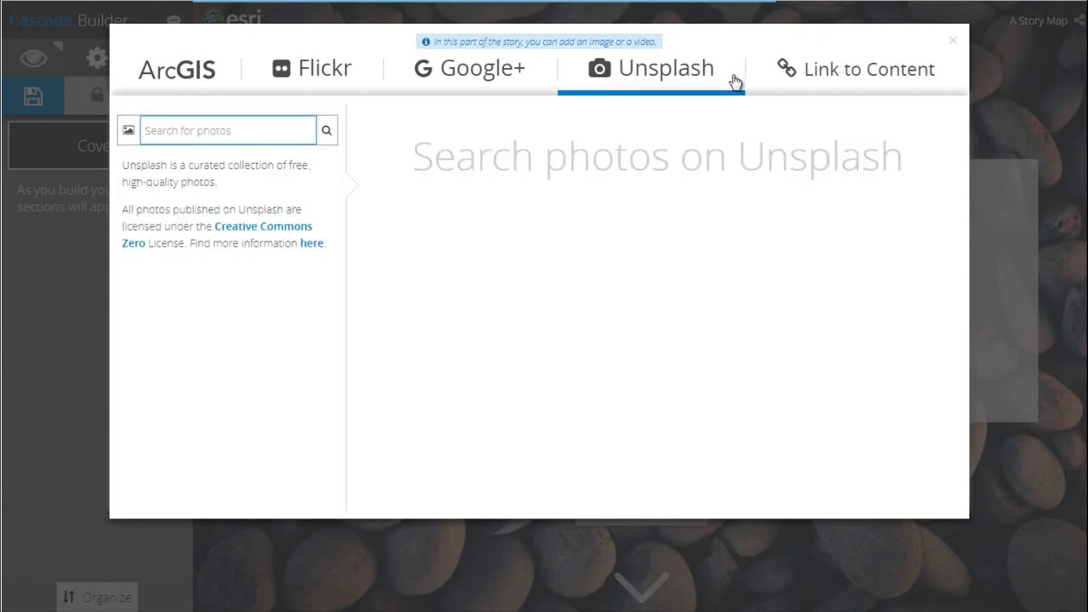
pyautogui.click(838, 84)
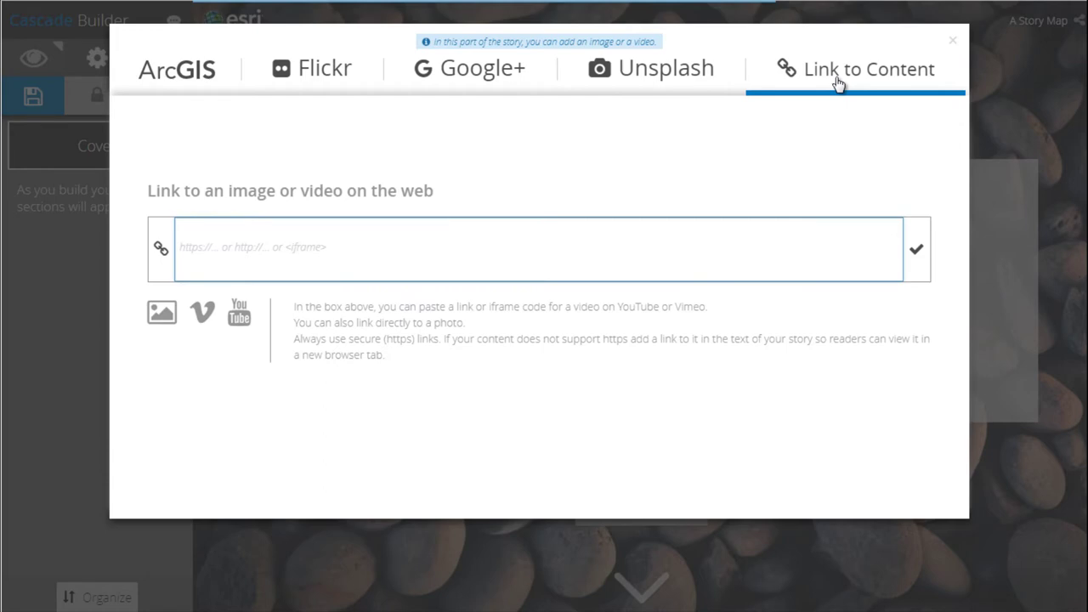
pyautogui.click(211, 78)
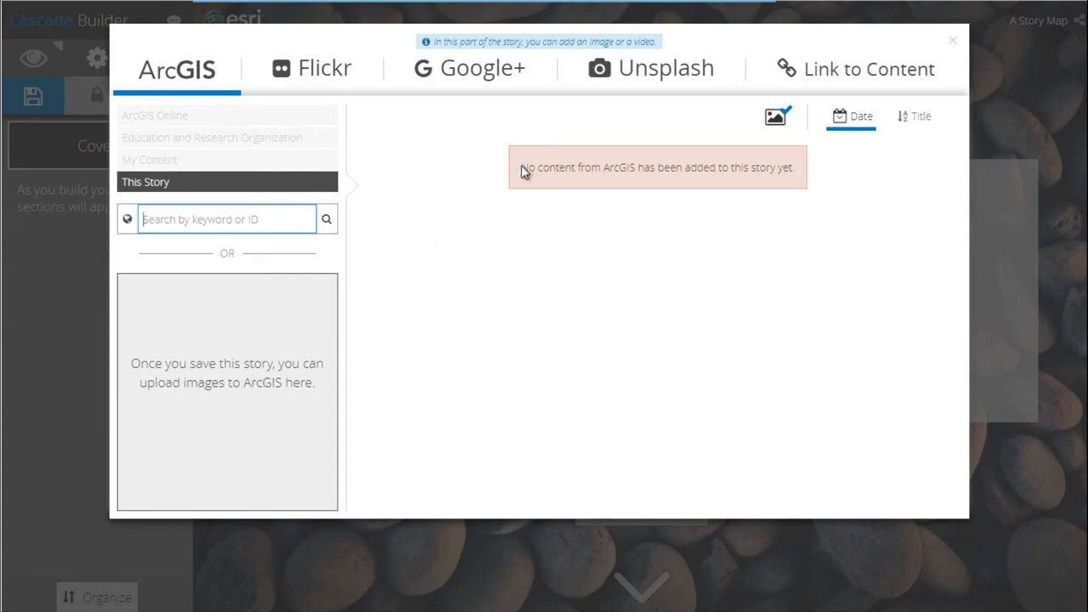
# Step: Search Unsplash for "atlantic ocean", use the first beach-and-mountains photo as the cover background, and save the story
pyautogui.click(617, 77)
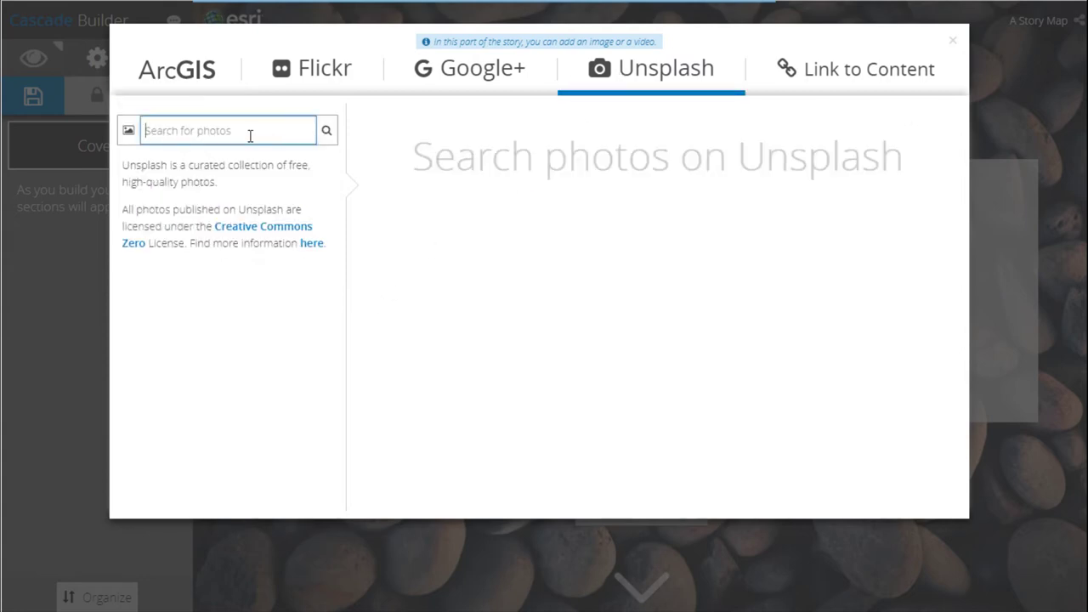
pyautogui.write('atlanti')
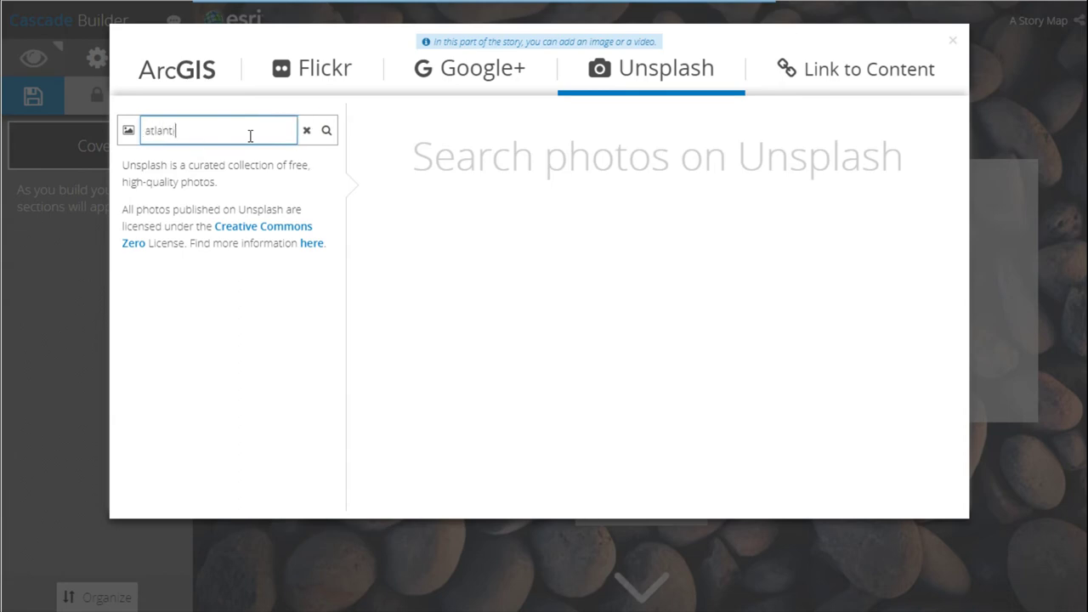
pyautogui.write('c ocean')
pyautogui.press('Return')
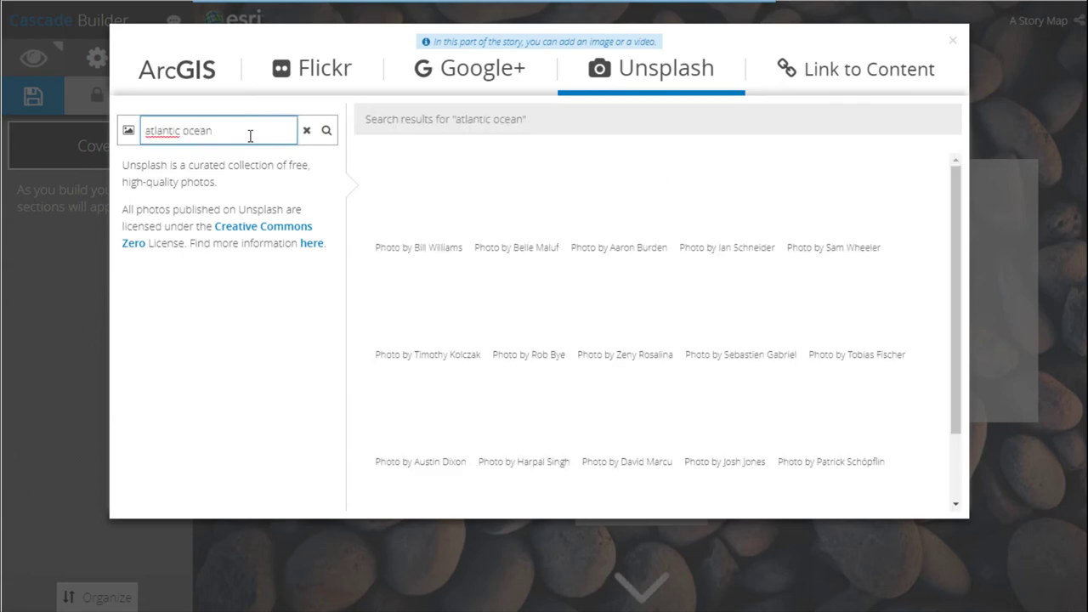
pyautogui.click(403, 204)
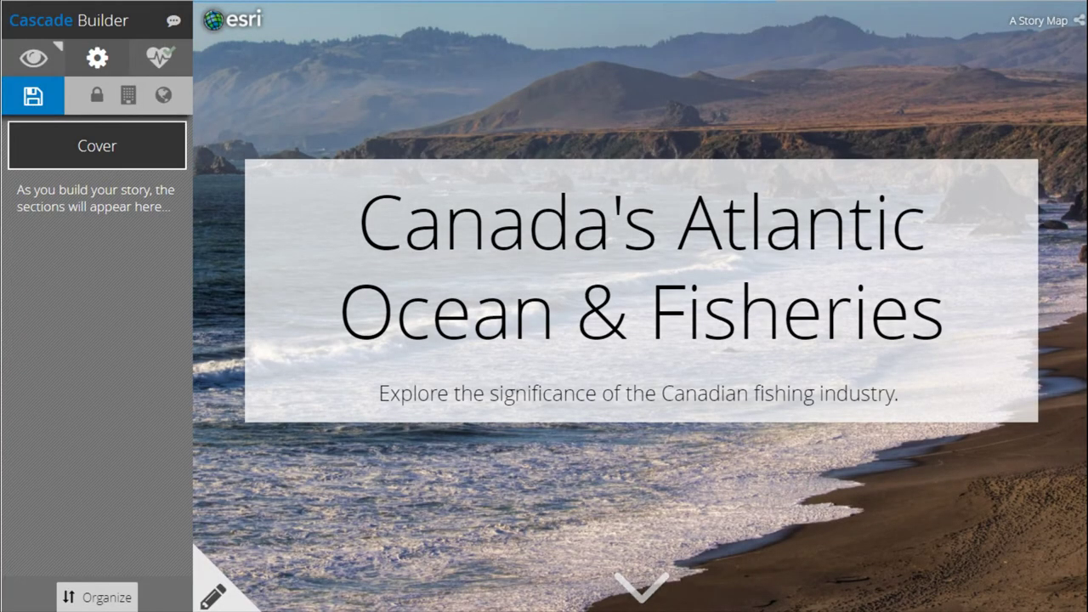
pyautogui.click(32, 96)
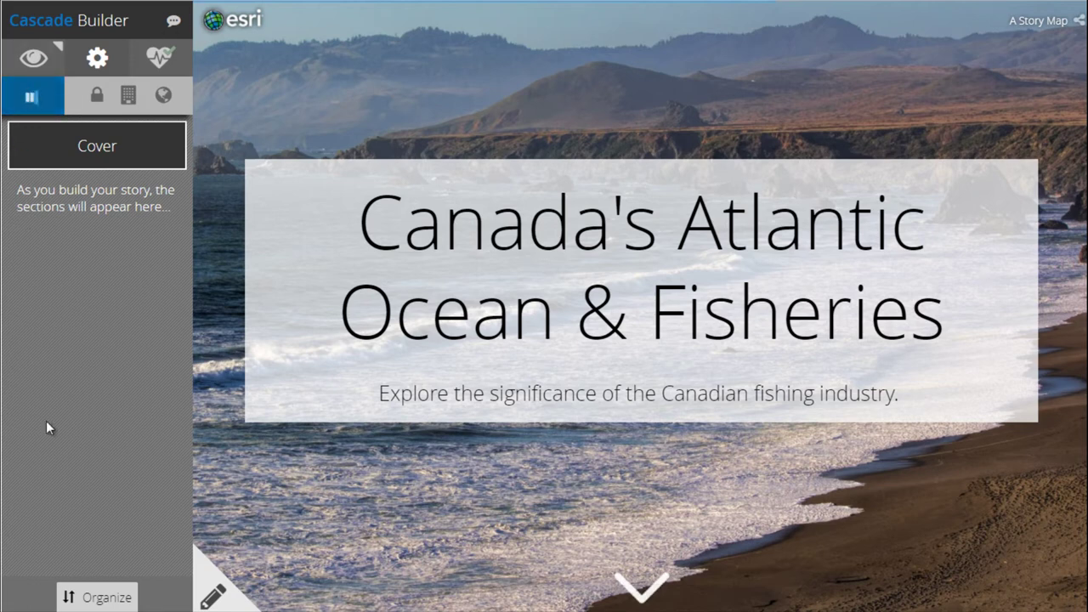
# Step: Add a title section below the cover reading "The Collapse of Canada's Atlantic Cod"
pyautogui.click(639, 595)
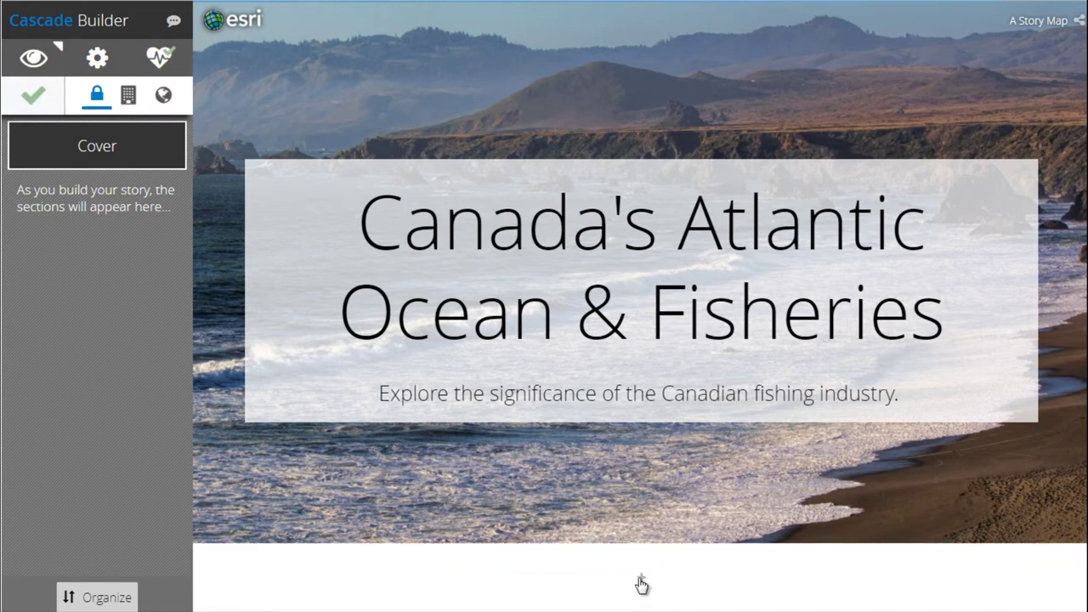
pyautogui.moveTo(641, 583)
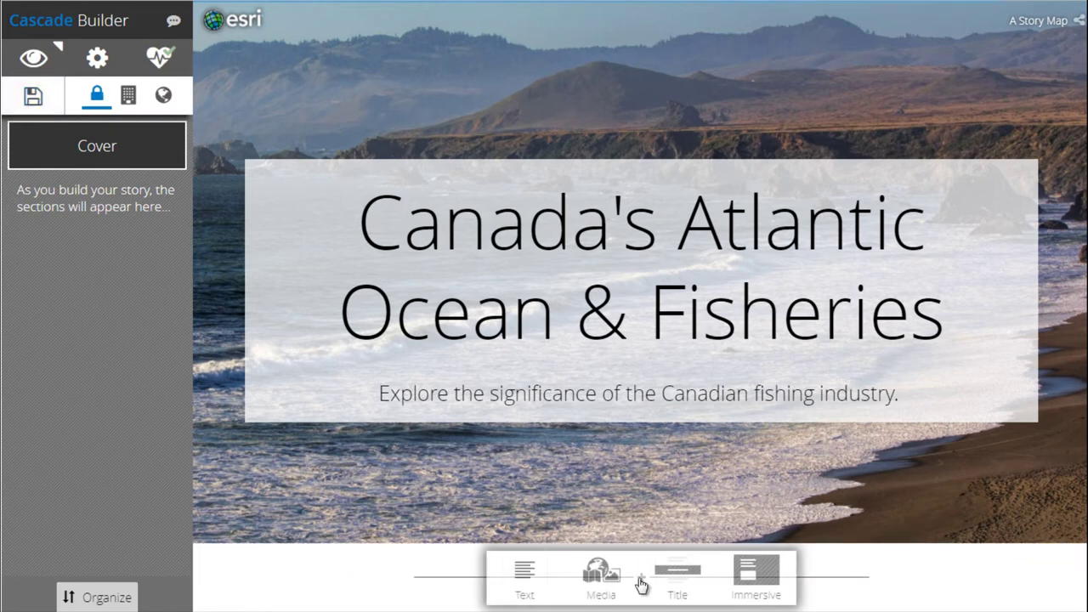
pyautogui.click(690, 575)
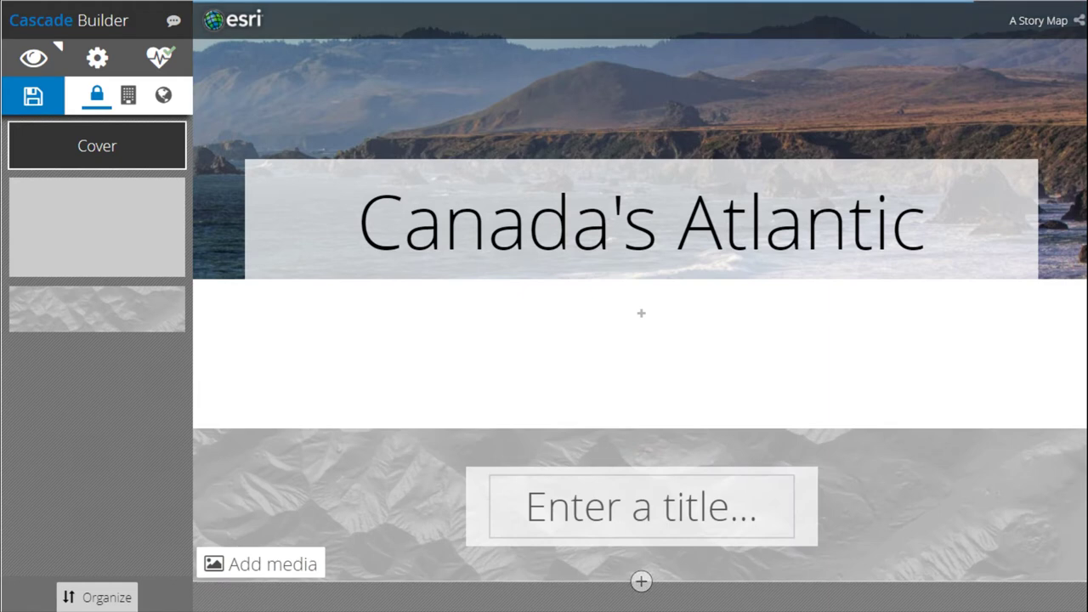
pyautogui.click(616, 519)
pyautogui.write("The Collapse of Canada's Atlantic Cod")
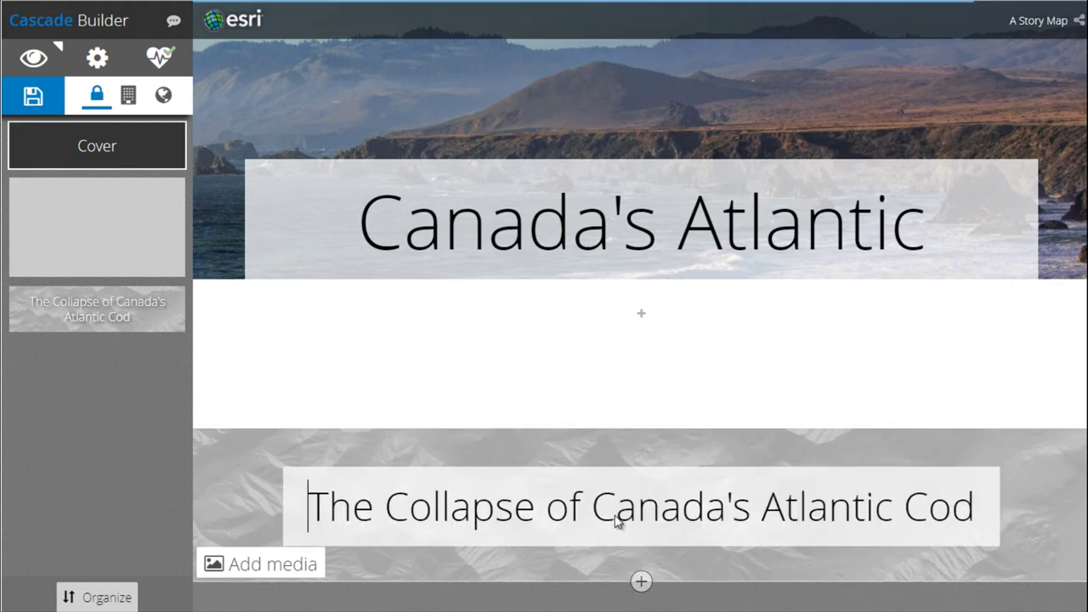
# Step: Search Unsplash for "cod fish" and use the fishing reel close-up as the title section's background
pyautogui.click(273, 564)
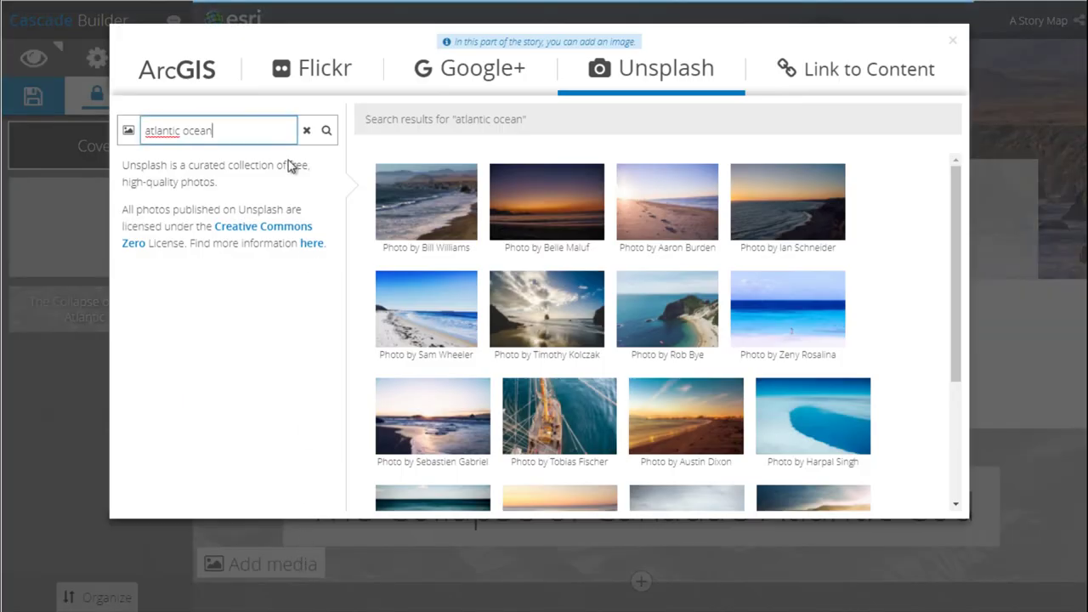
pyautogui.moveTo(254, 134); pyautogui.dragTo(138, 137)
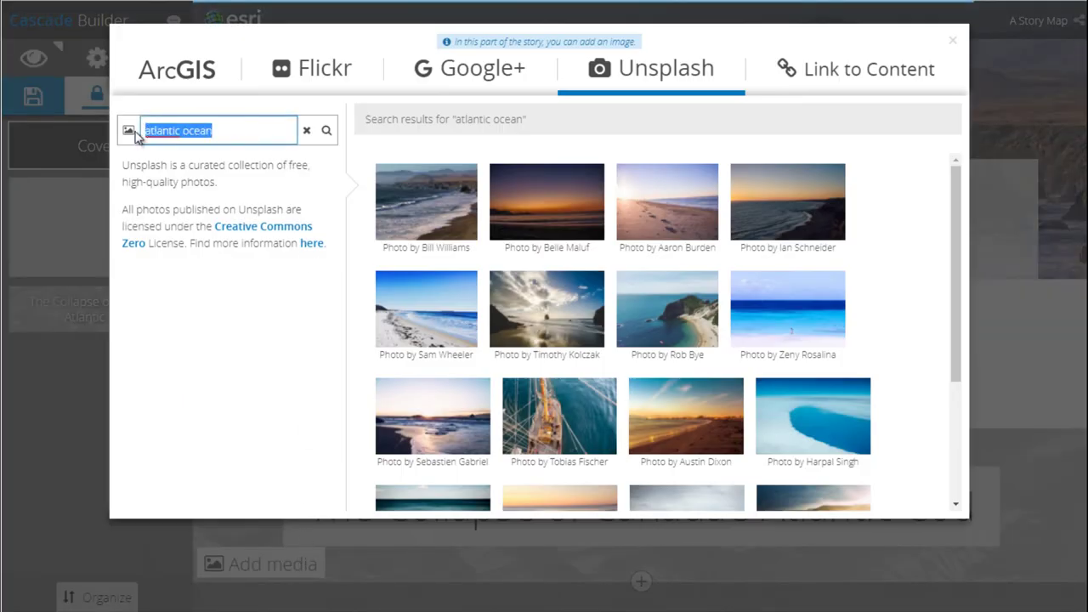
pyautogui.write('cod fish')
pyautogui.press('Return')
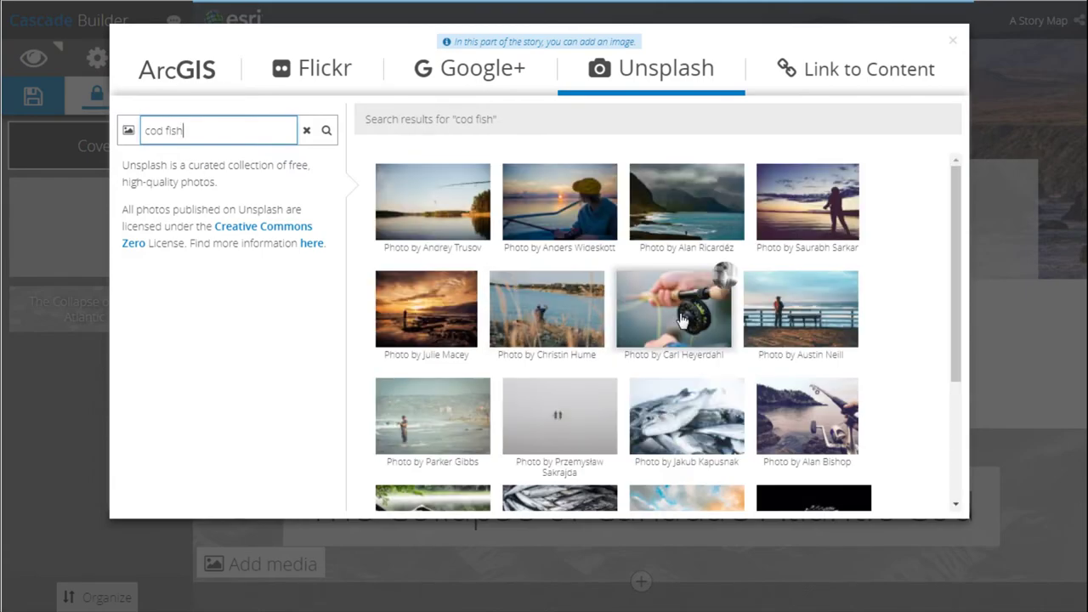
pyautogui.click(682, 321)
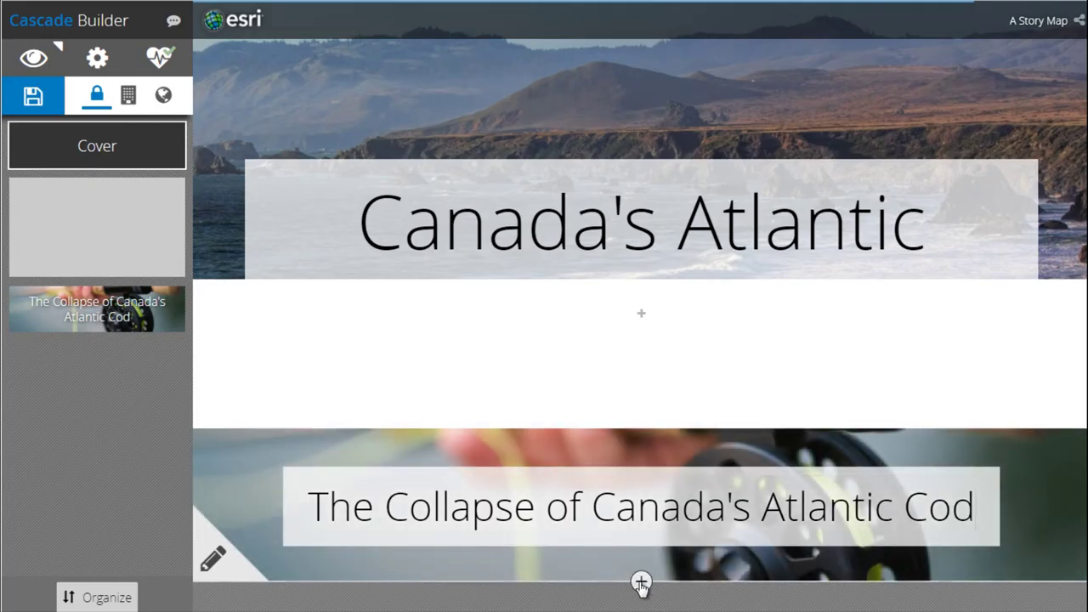
# Step: Add a narrative section below the cod title and paste in the two copied paragraphs about the Atlantic cod collapse
pyautogui.moveTo(641, 584)
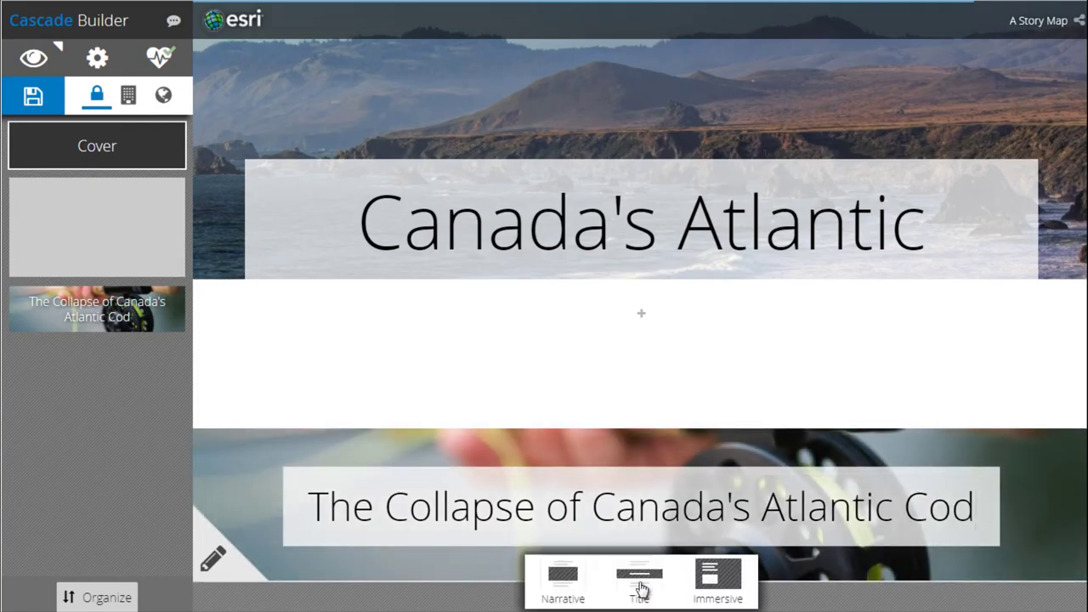
pyautogui.click(564, 585)
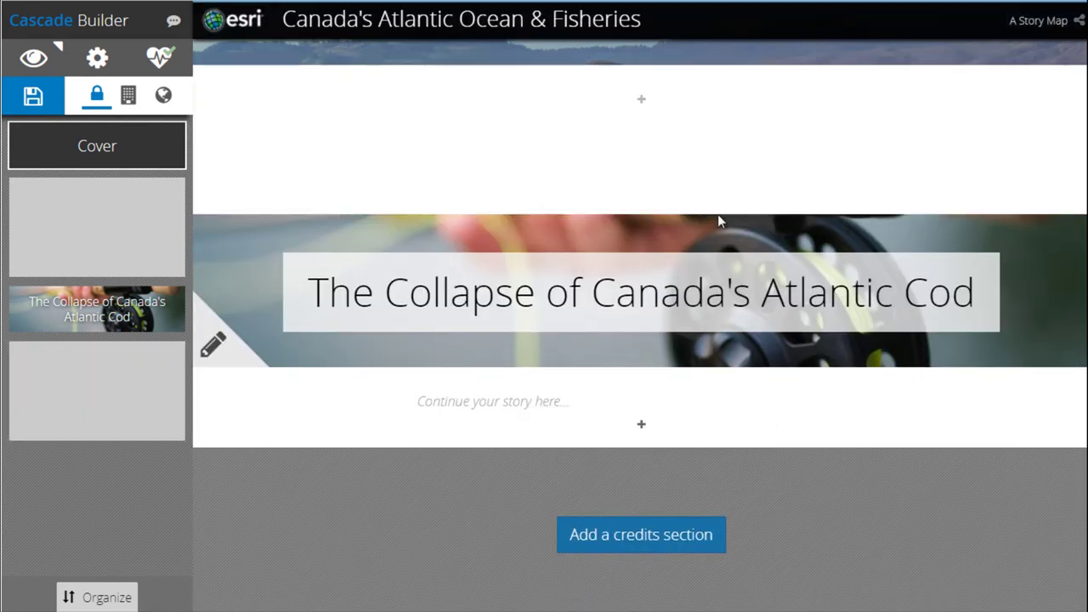
pyautogui.click(449, 412)
pyautogui.hotkey('ctrl', 'v')
pyautogui.scroll(-2, 633, 446)
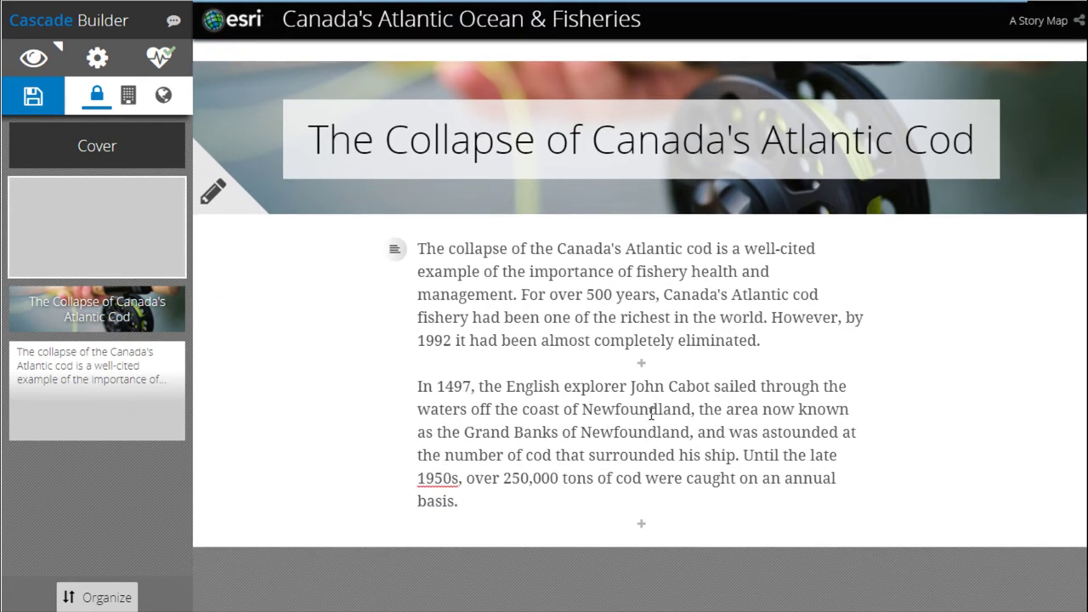
# Step: Format the first narrative paragraph as a level 2 heading and centre the second paragraph
pyautogui.moveTo(396, 249)
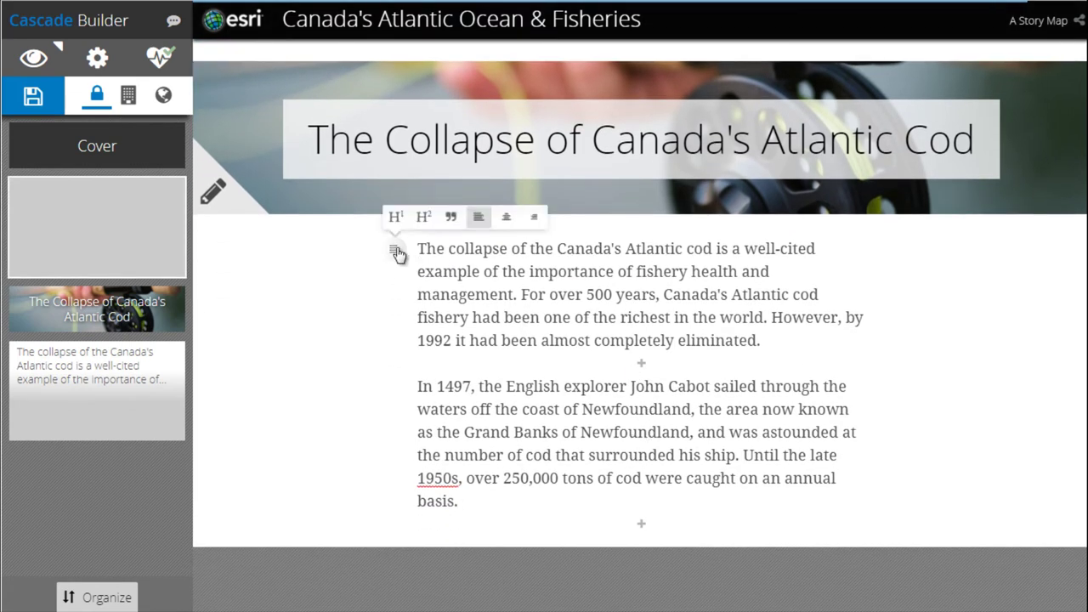
pyautogui.click(422, 215)
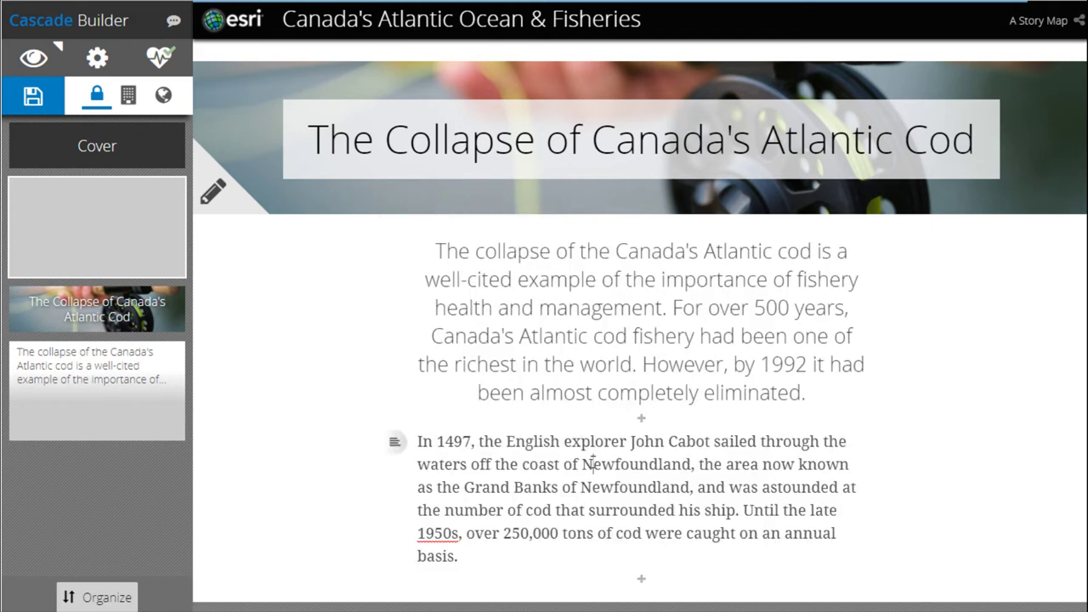
pyautogui.scroll(-1, 456, 444)
pyautogui.moveTo(397, 368)
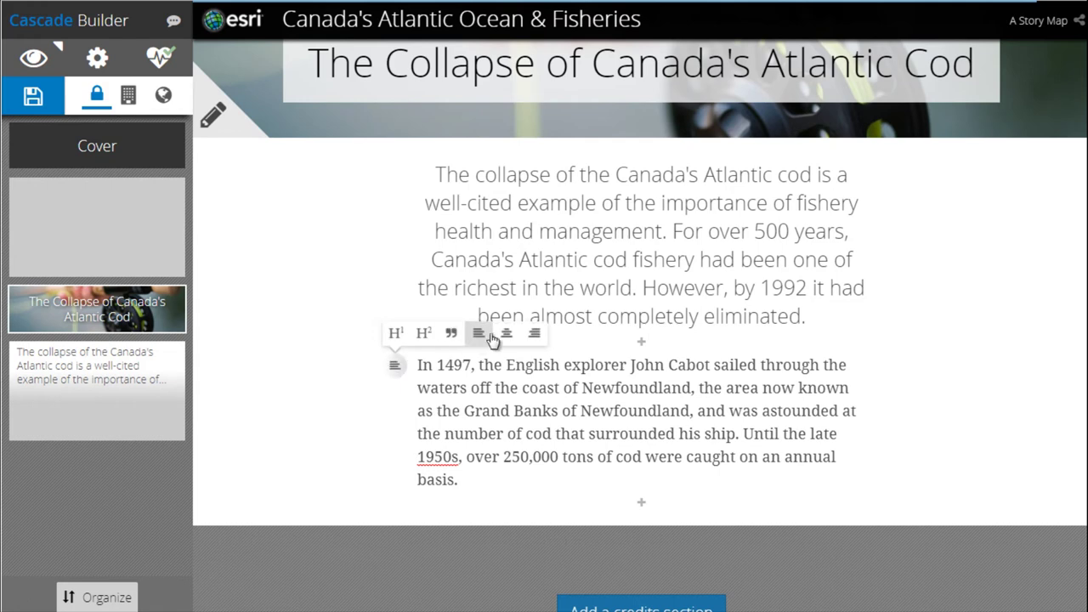
pyautogui.click(506, 334)
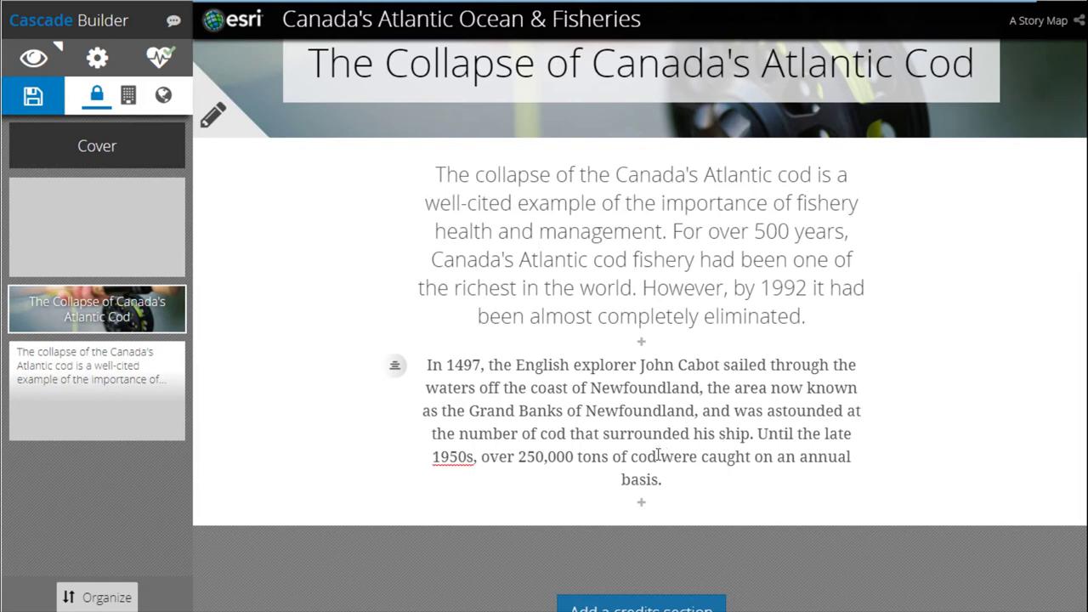
pyautogui.moveTo(658, 457); pyautogui.dragTo(631, 456)
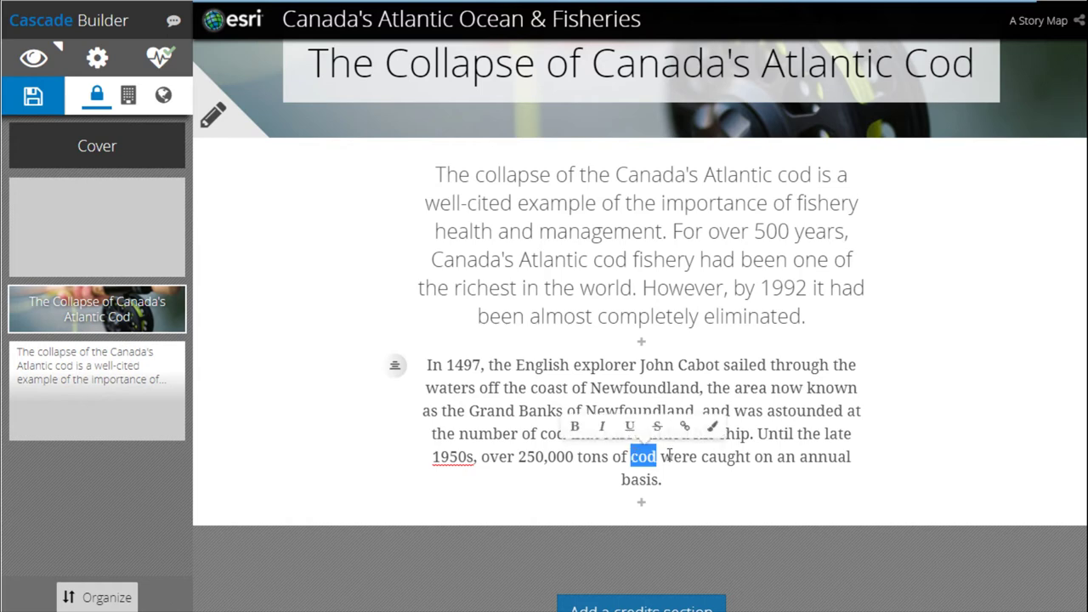
pyautogui.click(576, 431)
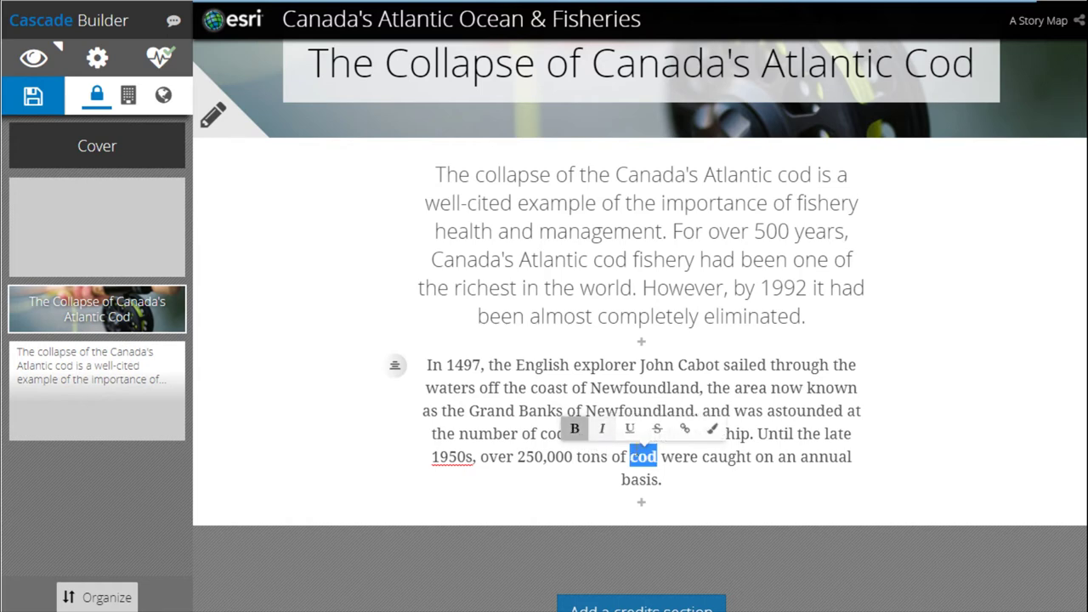
pyautogui.click(685, 432)
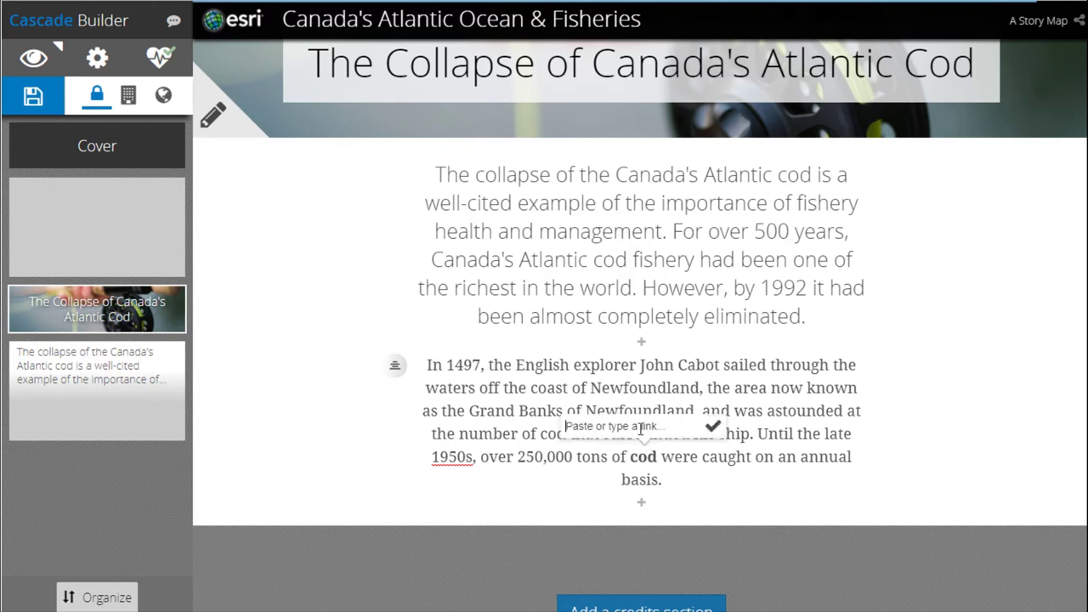
pyautogui.write('http://wwf.panda.org/what_we_do/endangered_species/cod/')
pyautogui.click(713, 426)
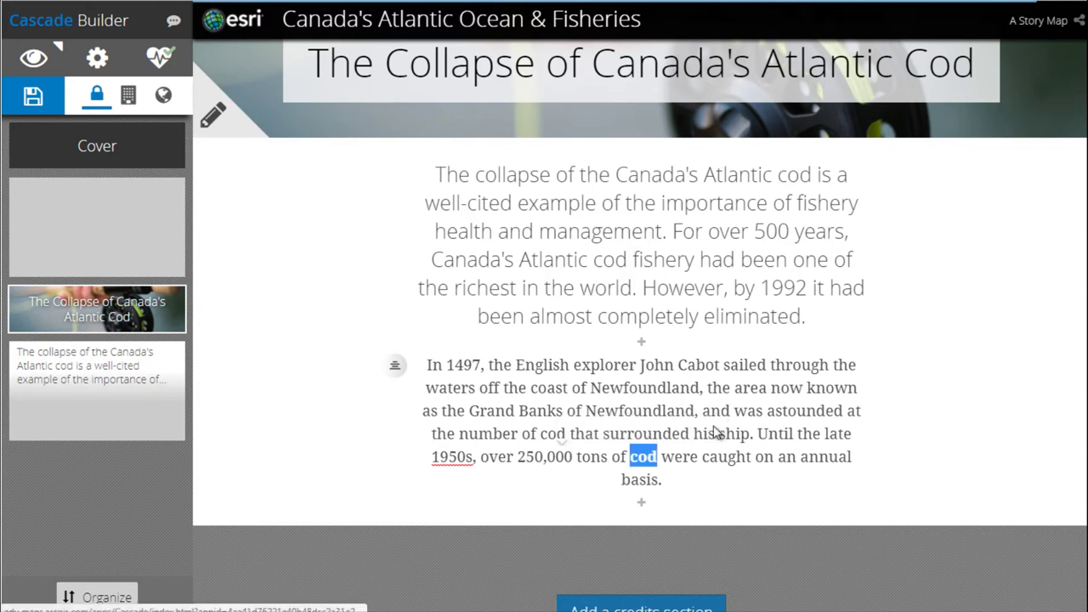
pyautogui.click(691, 482)
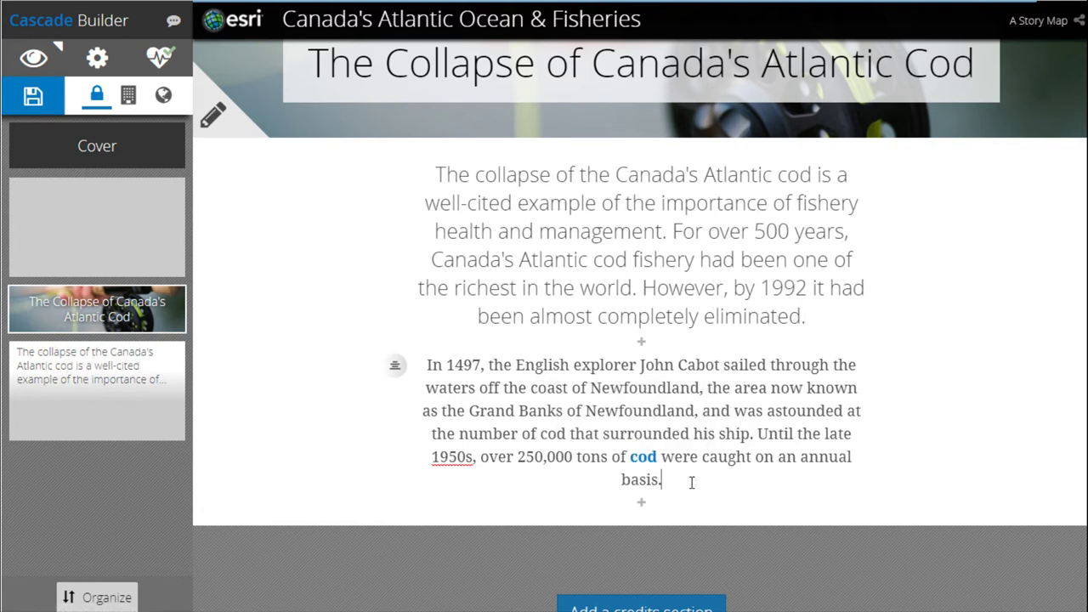
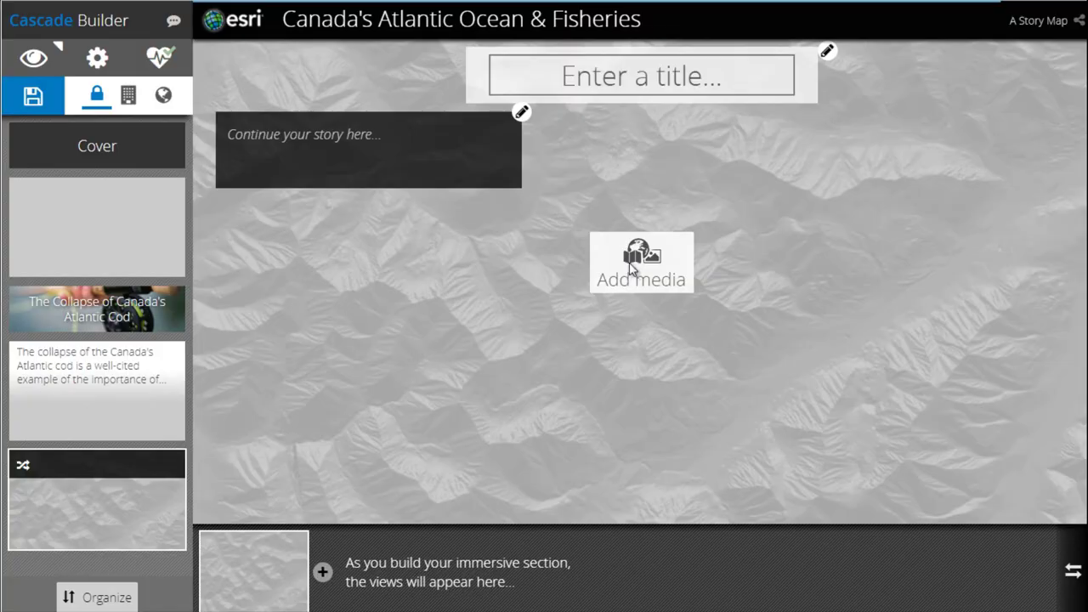
# Step: Add the "Canada's Atlantic Ocean & Fisheries (Activity Web Map)" from My Content to the immersive section's first view and open its configuration
pyautogui.click(630, 268)
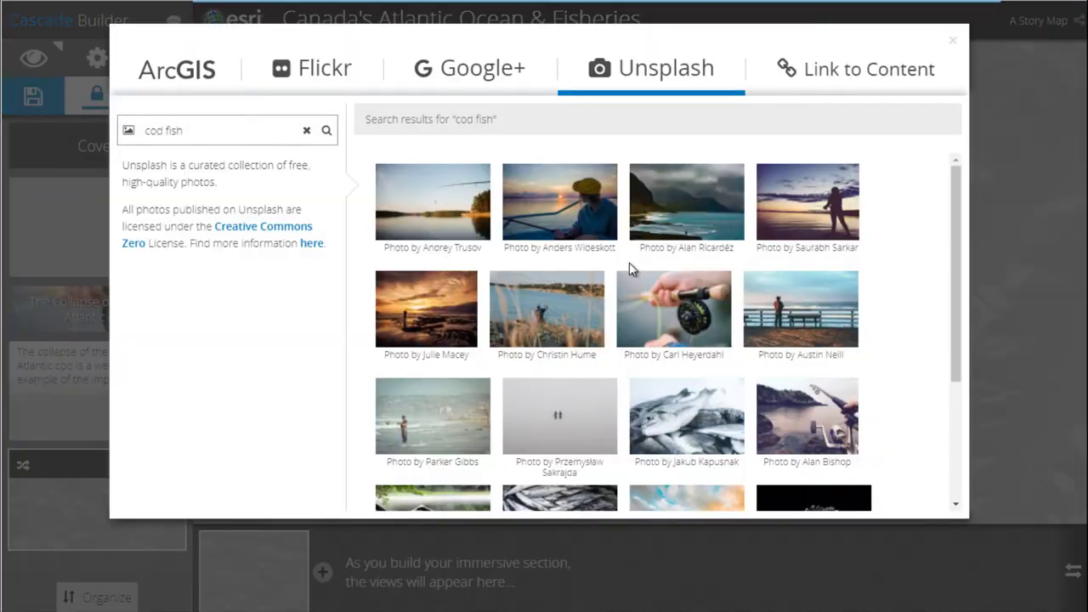
pyautogui.click(196, 73)
pyautogui.moveTo(702, 293)
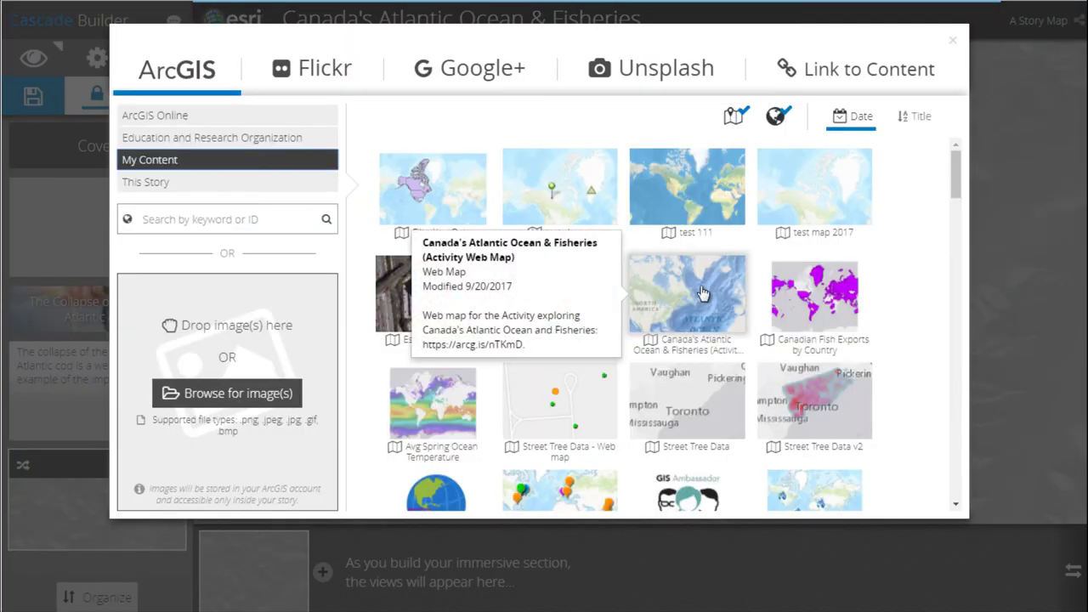
pyautogui.click(703, 293)
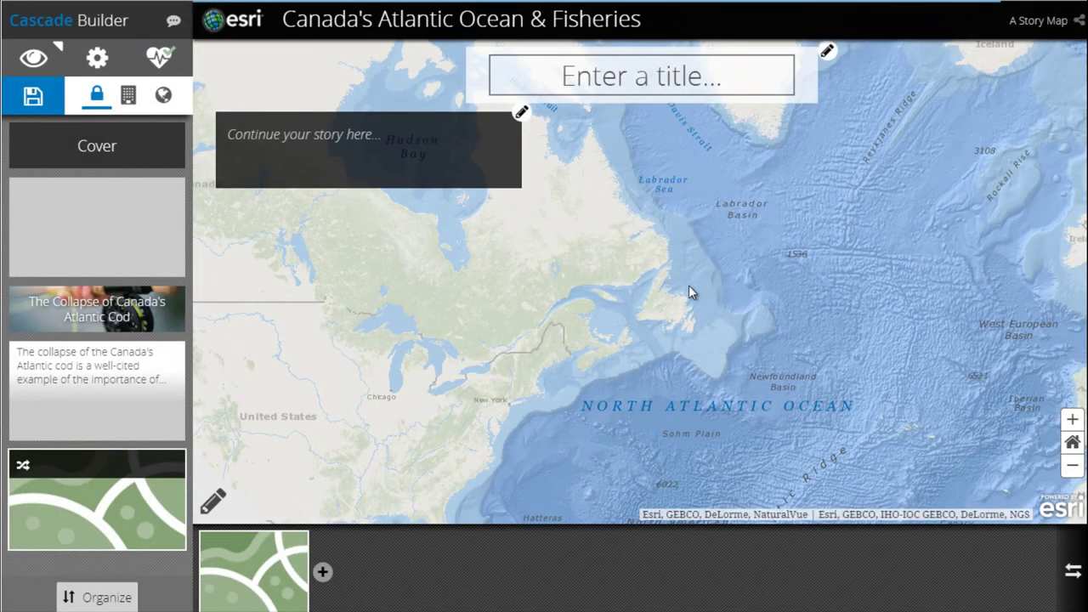
pyautogui.click(214, 501)
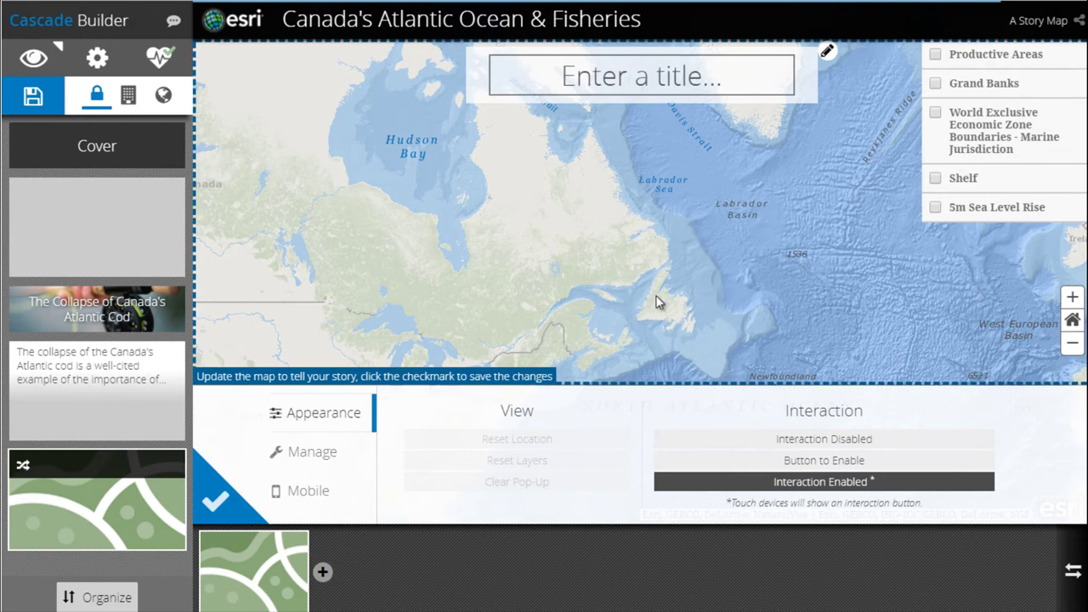
# Step: Configure the map view around Newfoundland with the Grand Banks and World Exclusive Economic Zone layers shown and the Grand Banks pop-up open, and save it
pyautogui.moveTo(656, 302)
pyautogui.mouseDown()
pyautogui.moveTo(689, 253)
pyautogui.moveTo(690, 286)
pyautogui.moveTo(649, 300)
pyautogui.mouseUp()
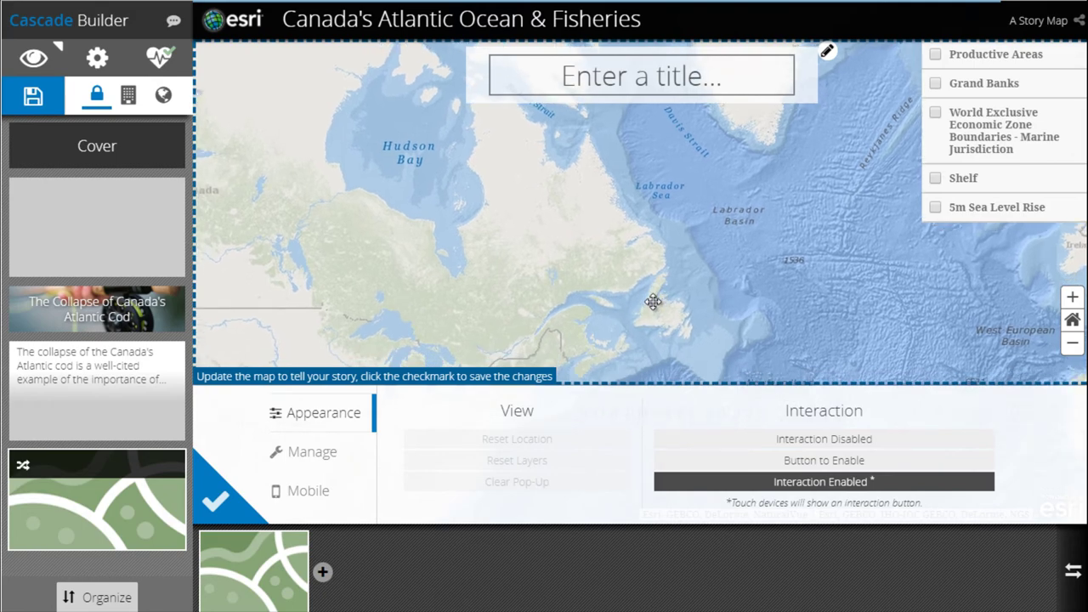
pyautogui.click(1072, 297)
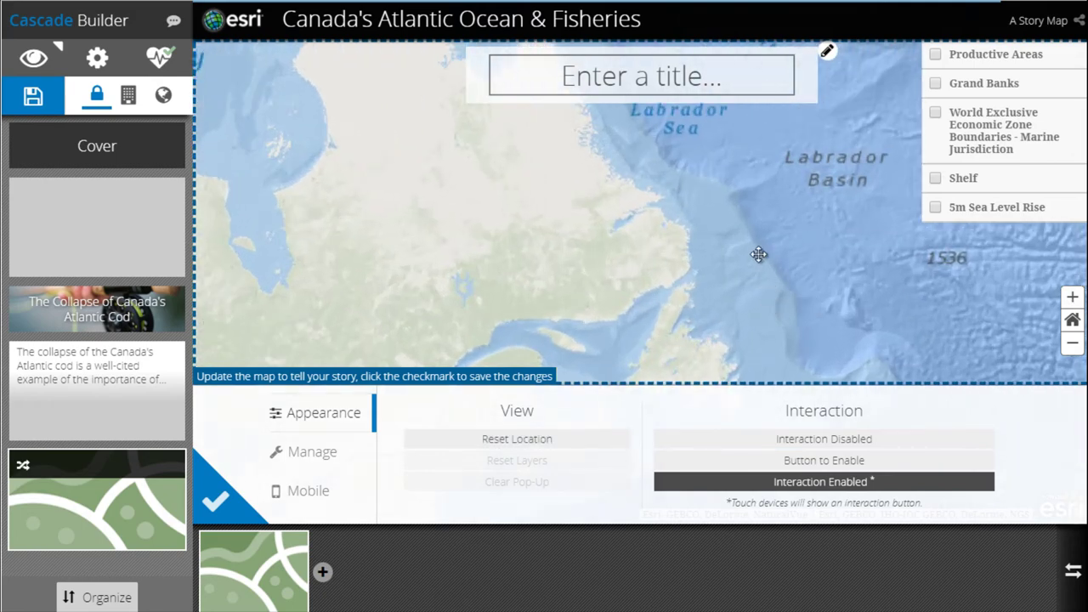
pyautogui.scroll(-2, 759, 254)
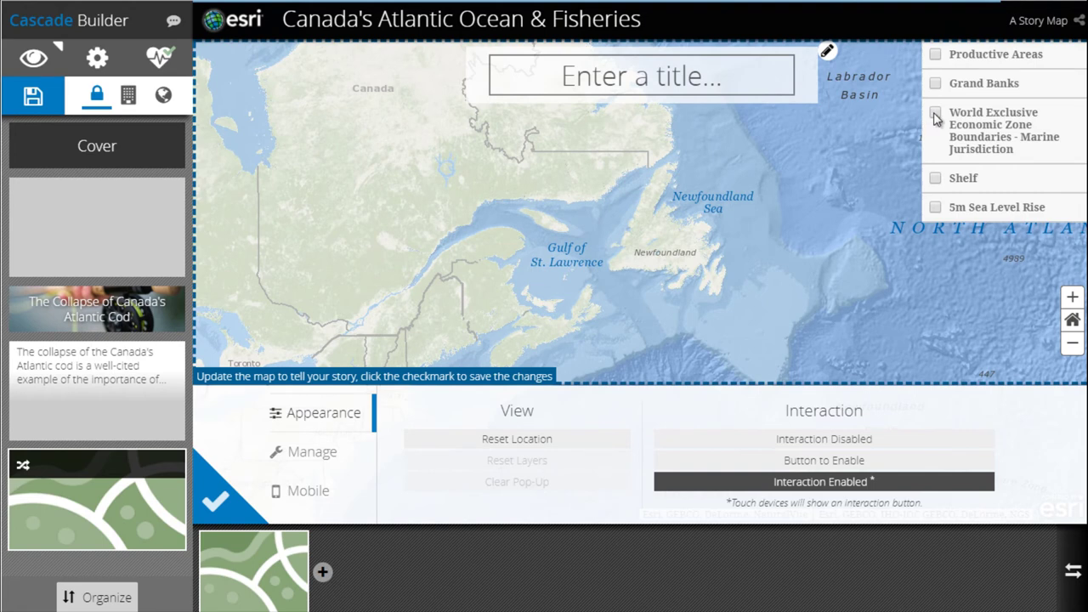
pyautogui.click(935, 116)
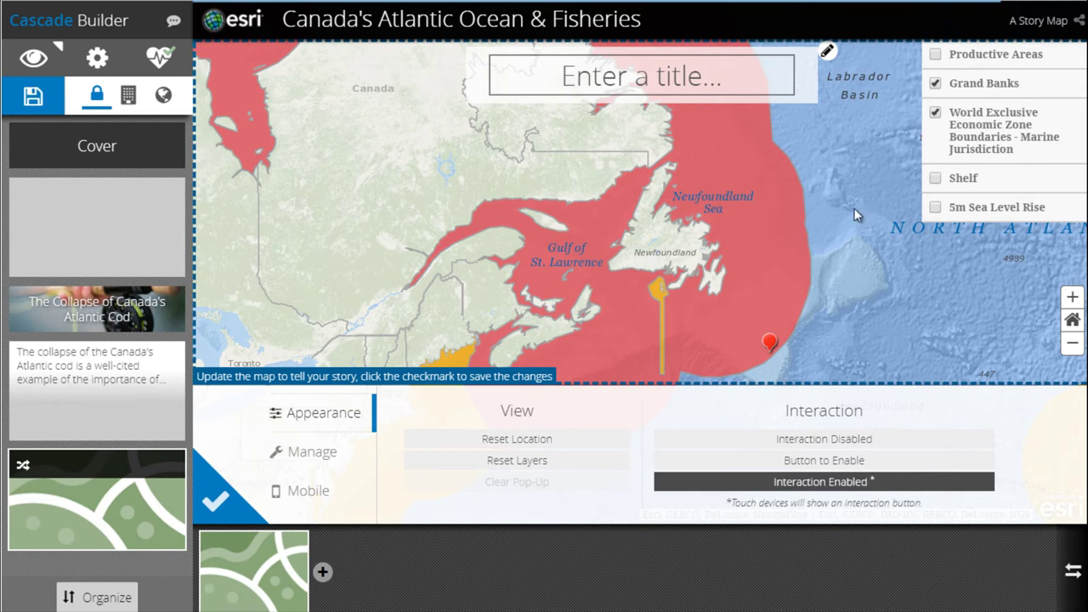
pyautogui.click(772, 343)
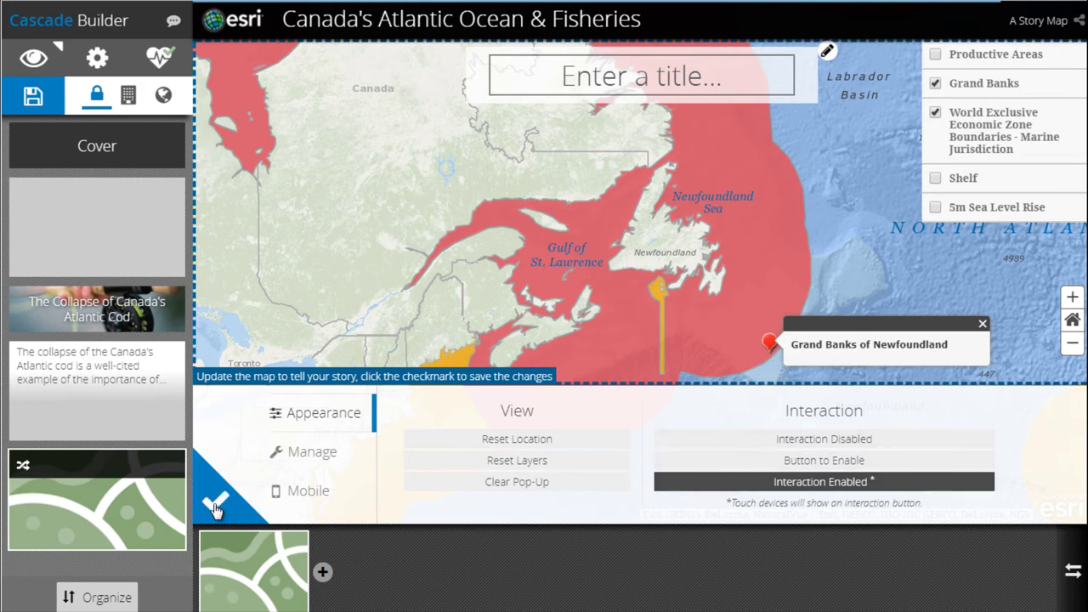
pyautogui.click(214, 506)
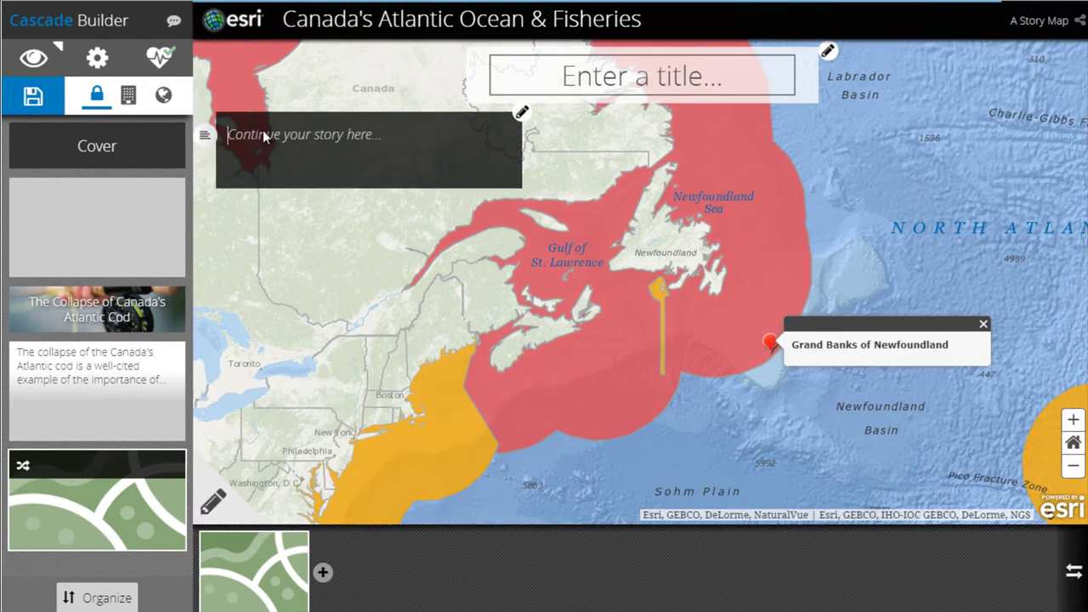
# Step: Paste the copied paragraphs about factory ships and Canada's 1976 marine jurisdiction into the immersive section's story panel
pyautogui.hotkey('ctrl', 'v')
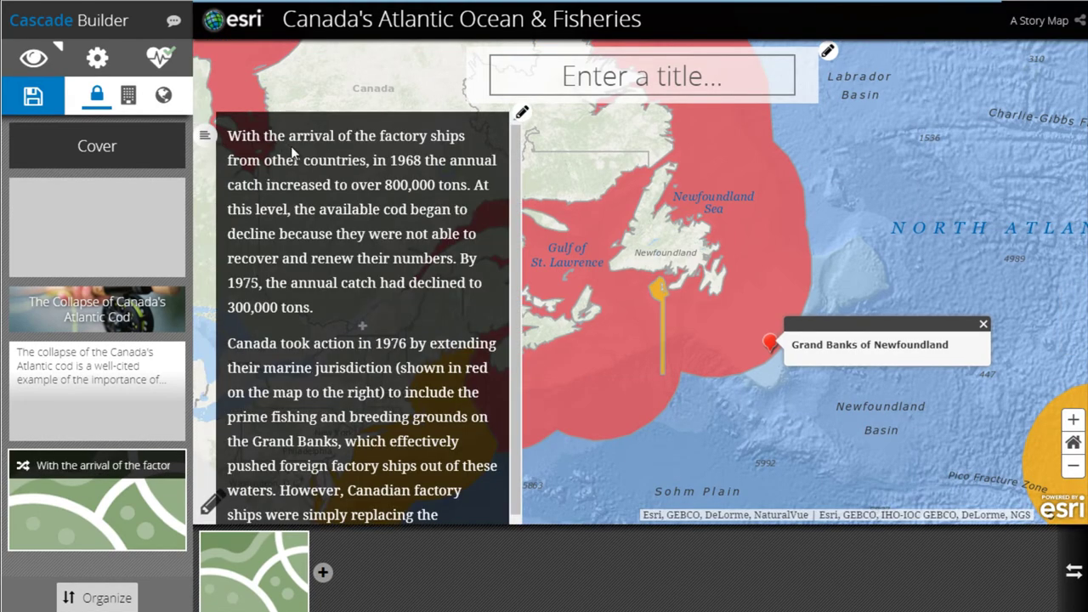
pyautogui.moveTo(515, 291); pyautogui.dragTo(516, 339)
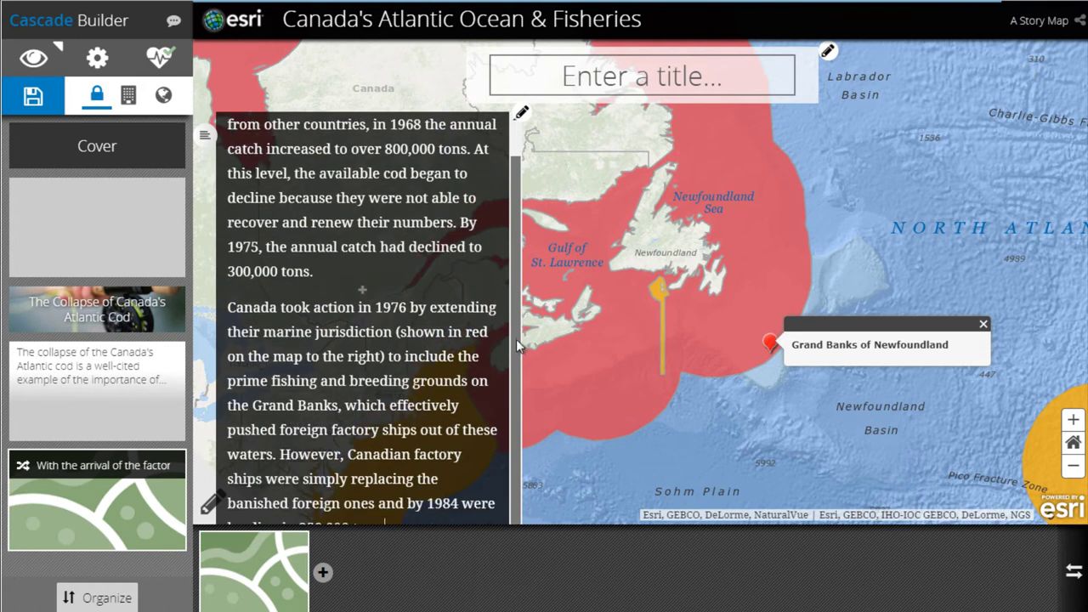
# Step: Try the large size and the right-hand position for the immersive section's story panel
pyautogui.click(523, 114)
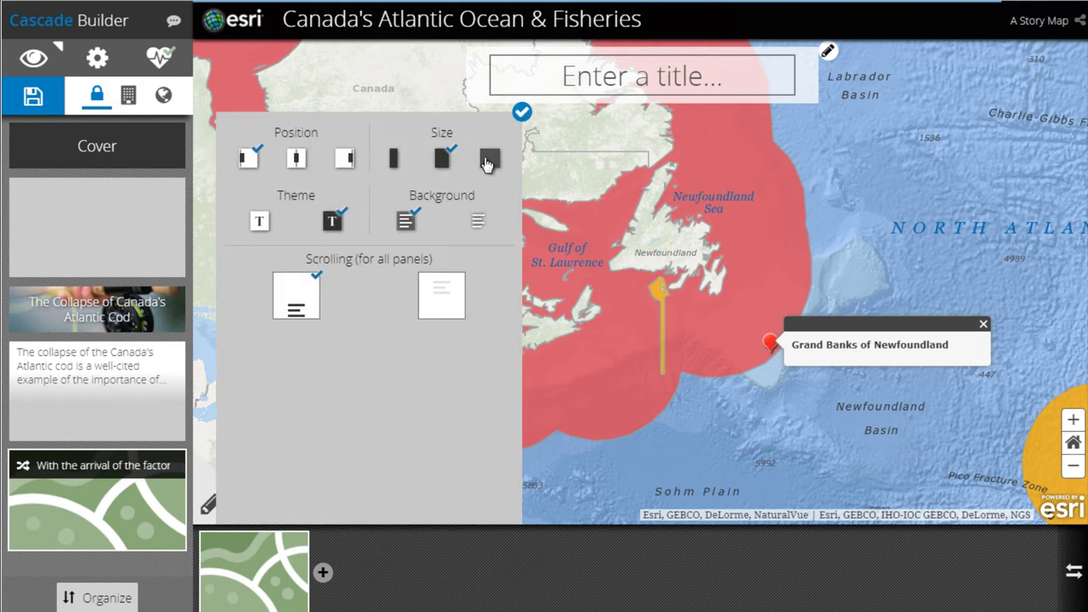
pyautogui.click(488, 160)
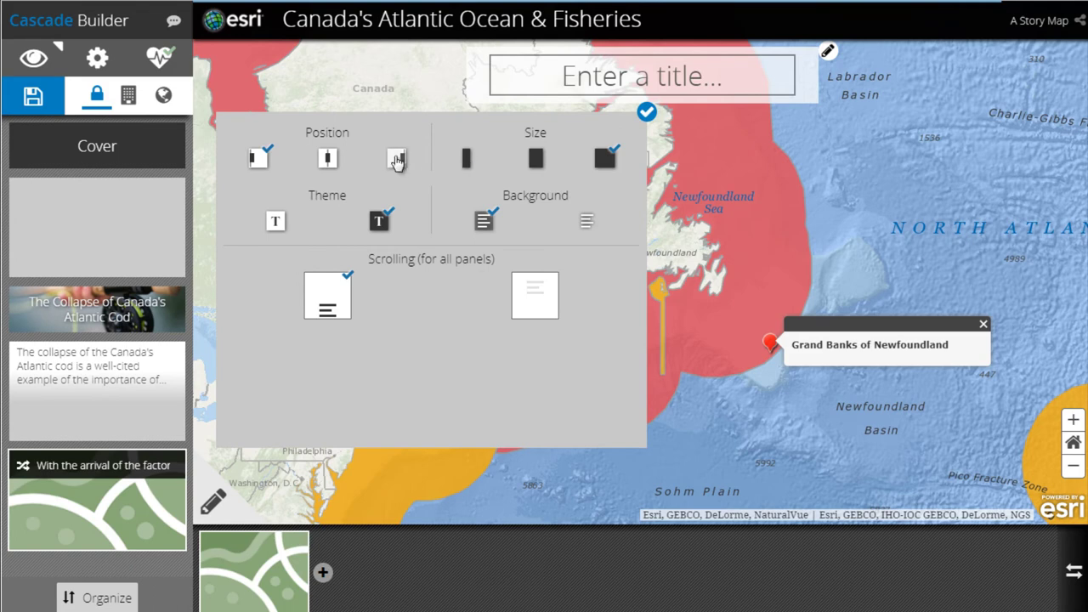
pyautogui.click(535, 159)
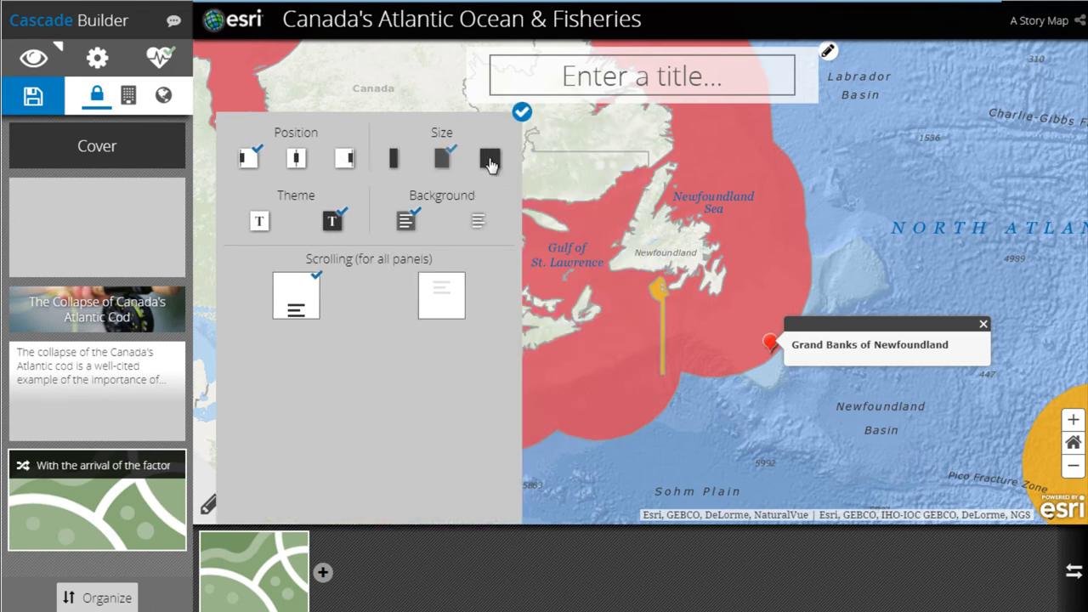
pyautogui.click(347, 159)
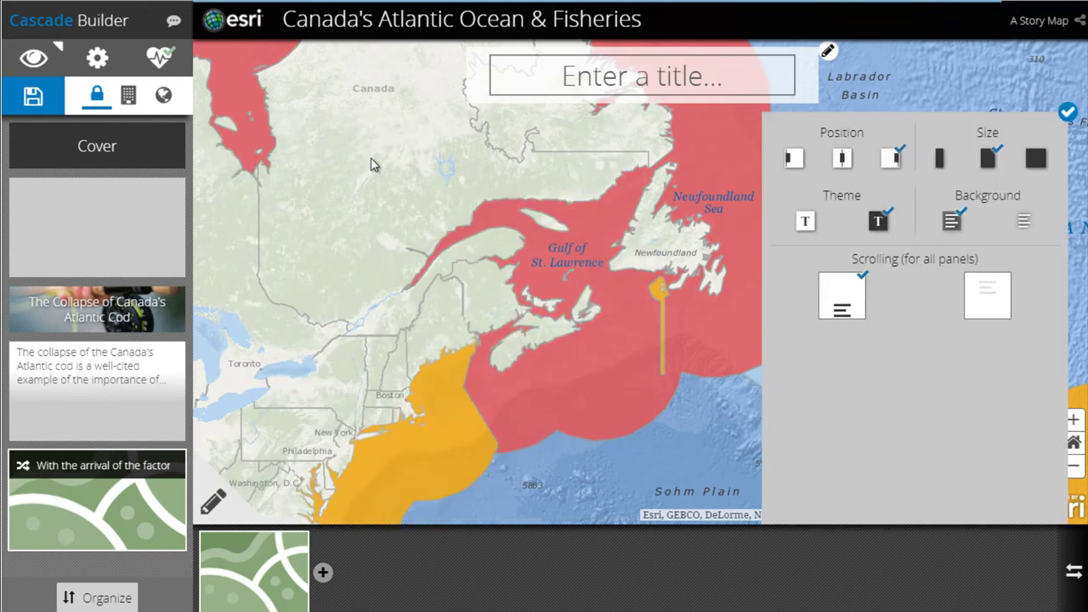
pyautogui.click(1068, 113)
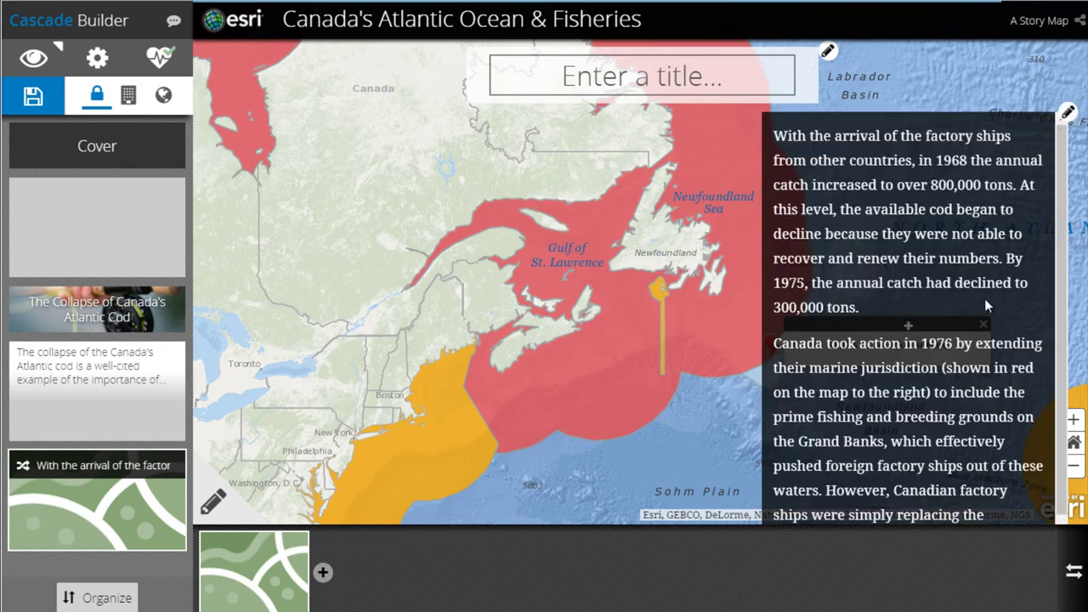
pyautogui.click(1068, 115)
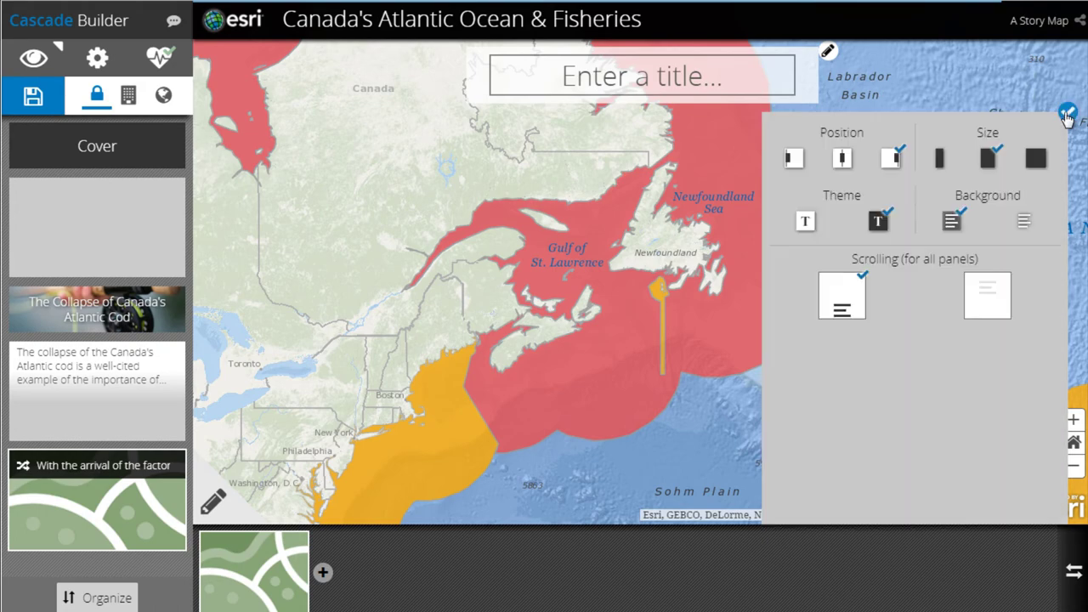
pyautogui.click(795, 159)
pyautogui.click(521, 111)
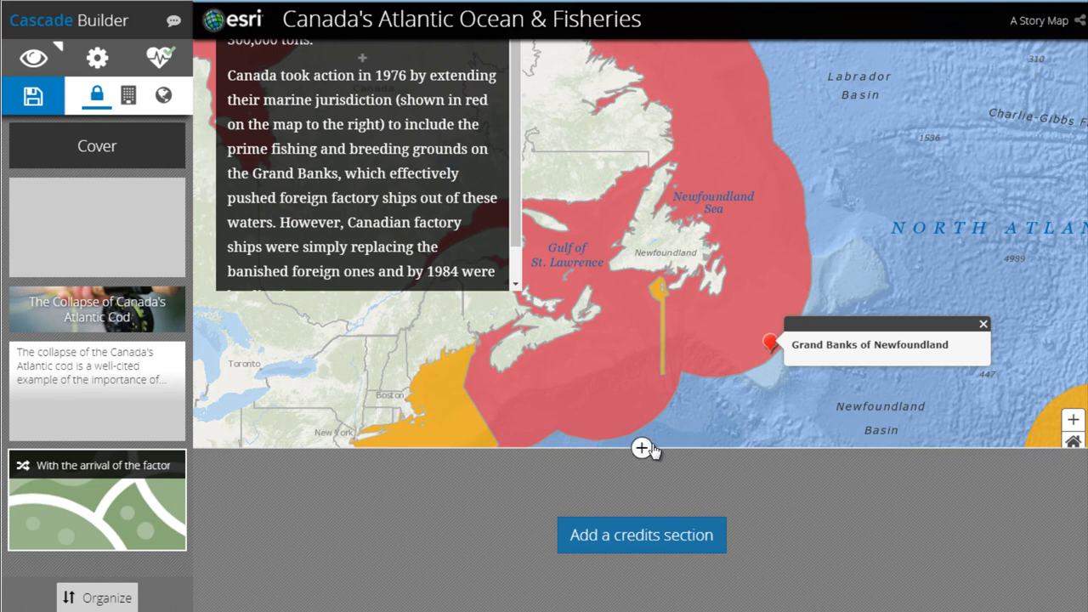
# Step: Add a narrative section below the immersive section and insert the paragraph about equipment and technology depleting the cod stocks
pyautogui.click(641, 451)
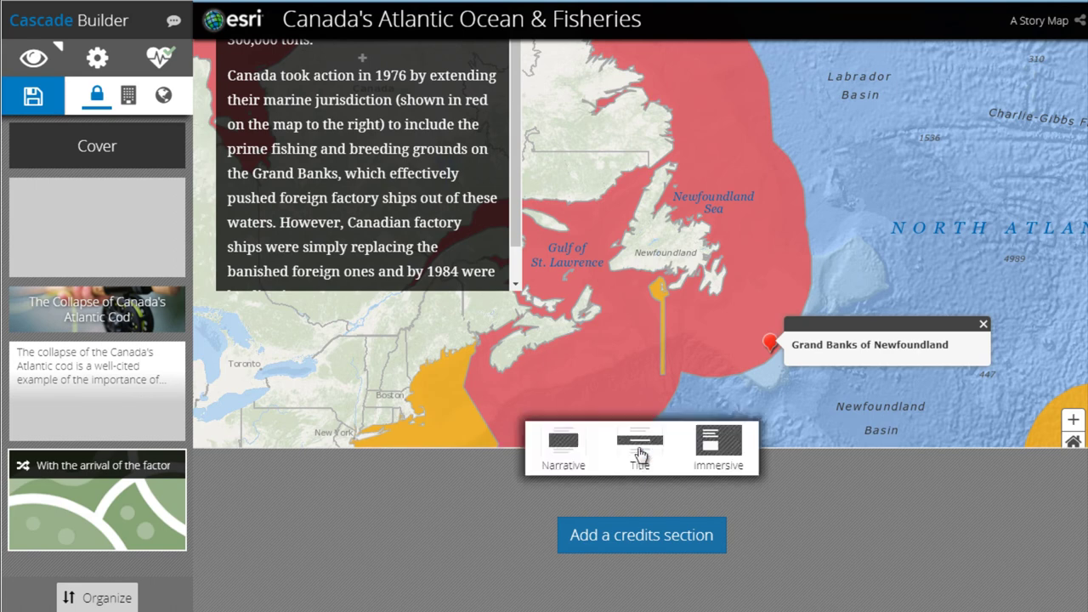
pyautogui.click(566, 450)
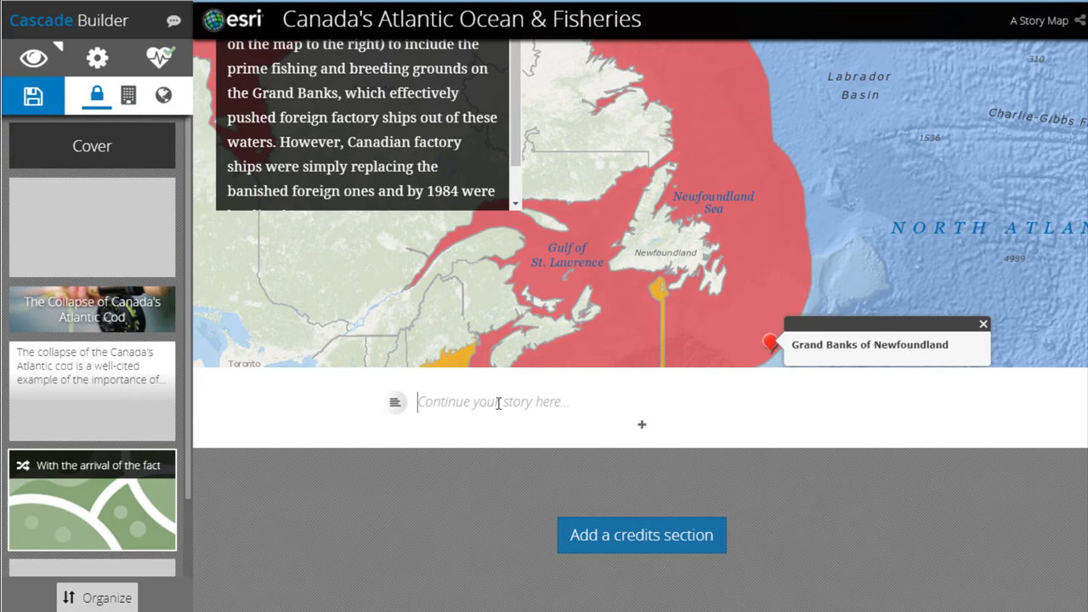
pyautogui.write('A major factor that contributed to the depletion of the cod stocks included the introduction of equipment and technology that increased the volume of caught fish. By the 1960s, powerful bottom trawlers equipped with radar, electronic navigation systems, and sonar allowed crews to pursue fish with unparalleled success and destroy the underlying ecosystem in the process. This phenomenon can be seen in the graph below.')
# Step: Upload the cod catch graph below the paragraph and caption it "Capture of the Atlantic northwest cod stock in million tons, with Canadian capture in blue. (FAO)"
pyautogui.scroll(-2, 617, 440)
pyautogui.click(640, 434)
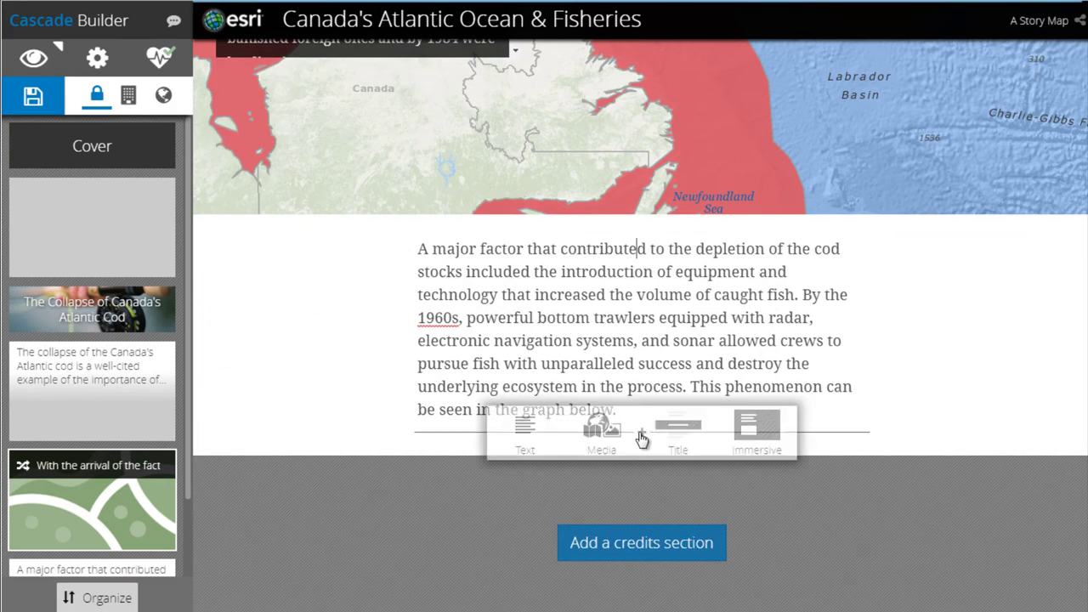
pyautogui.click(605, 432)
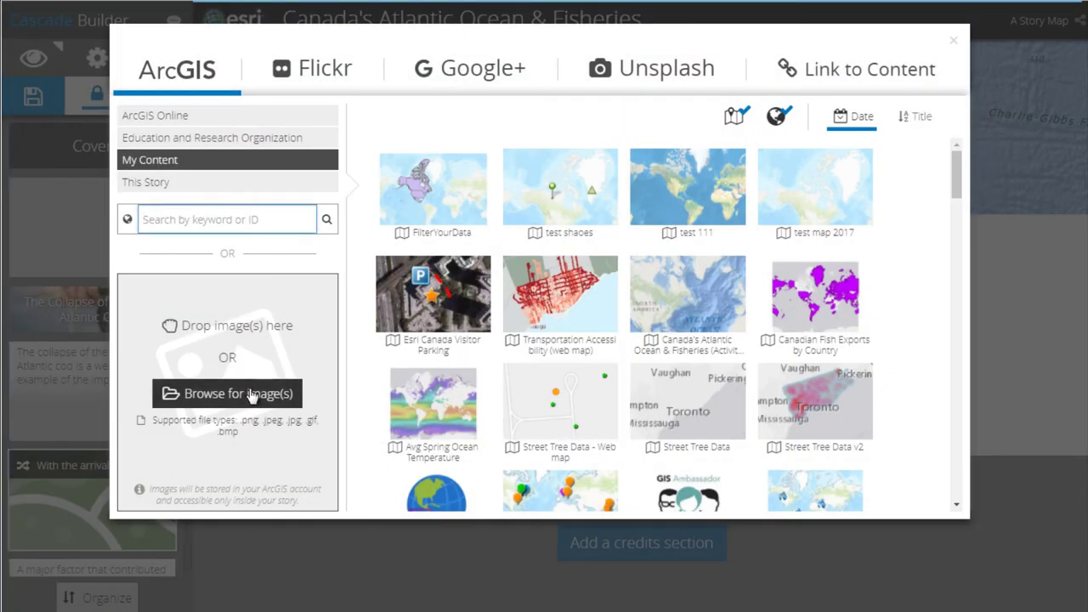
pyautogui.click(252, 393)
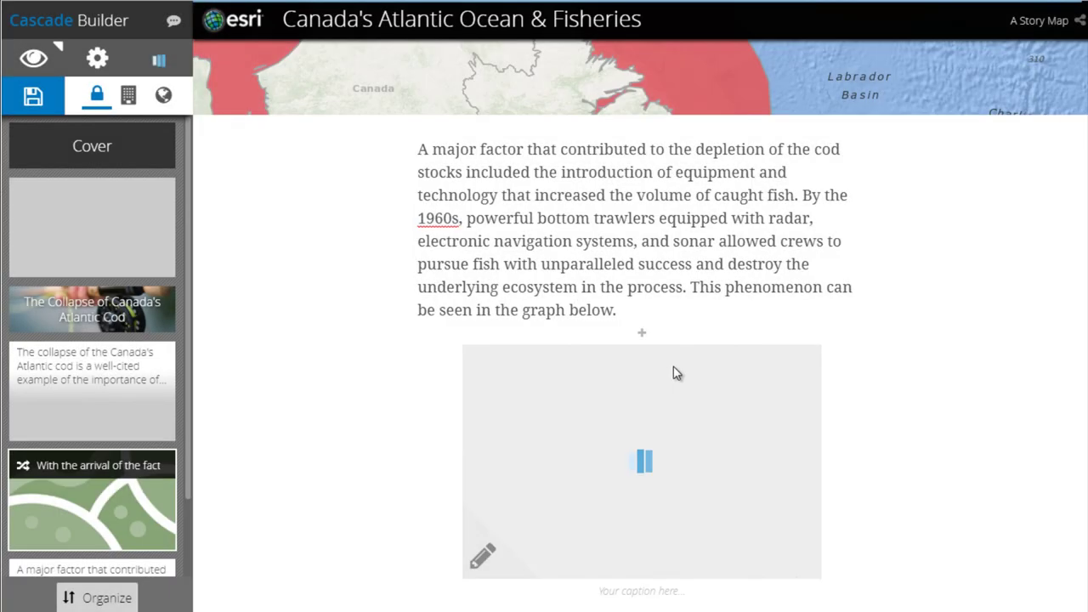
pyautogui.scroll(-1, 977, 412)
pyautogui.scroll(-1, 1030, 406)
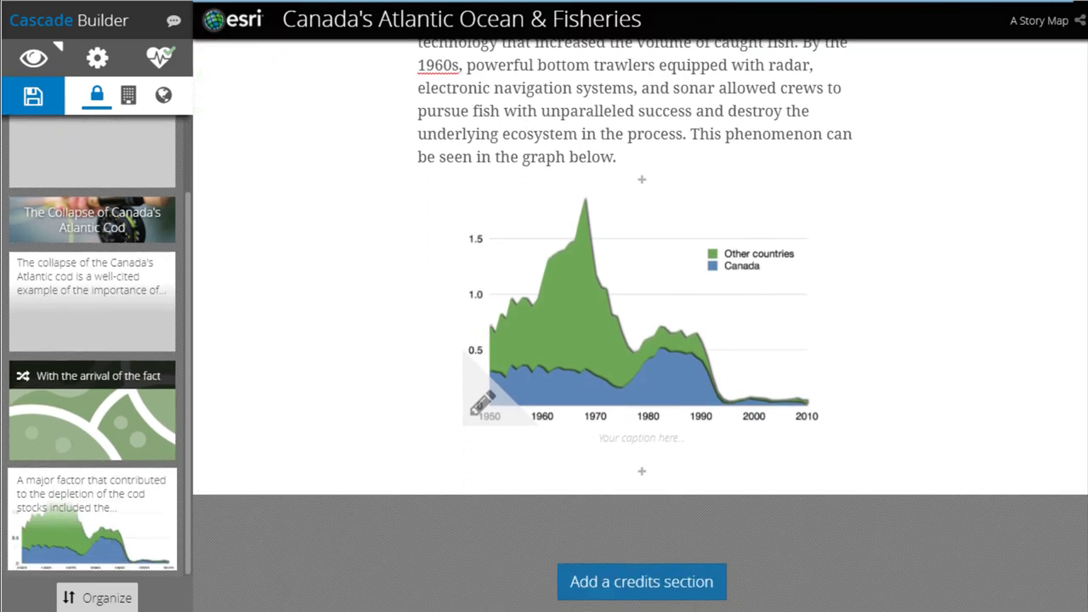
pyautogui.click(658, 436)
pyautogui.write('Capture of the Atlantic northwest cod stock in million tons, with Canadian capture in blue. (FAO)')
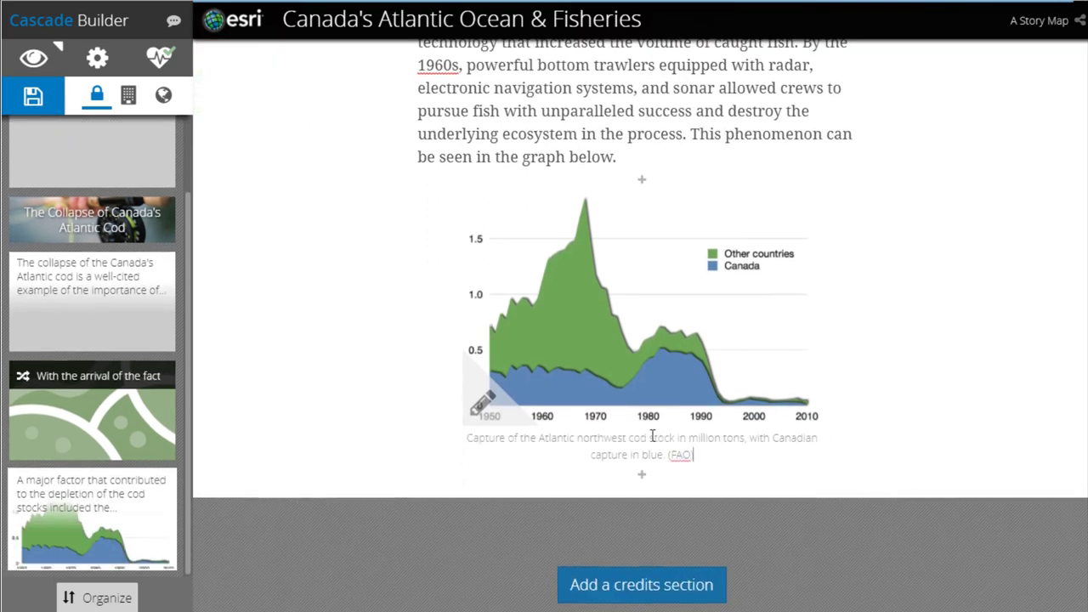
pyautogui.scroll(-1, 789, 460)
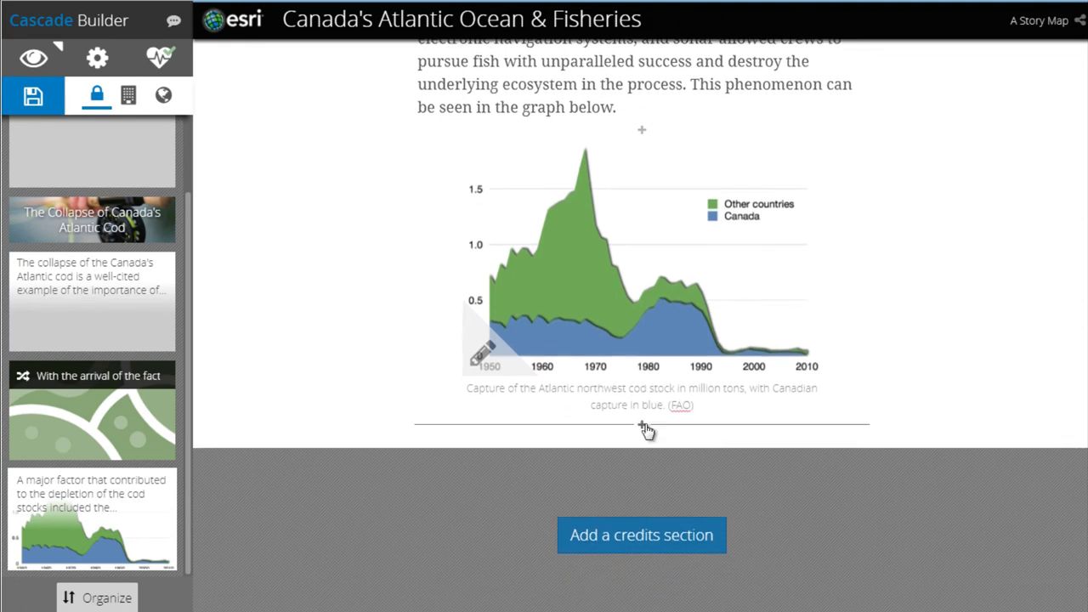
pyautogui.click(642, 426)
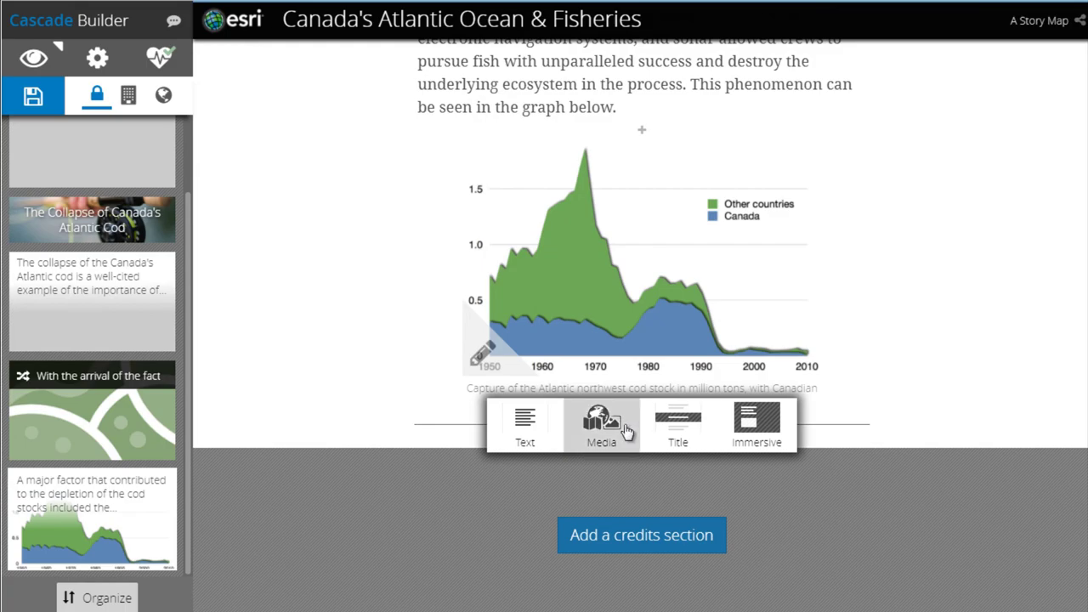
pyautogui.click(600, 427)
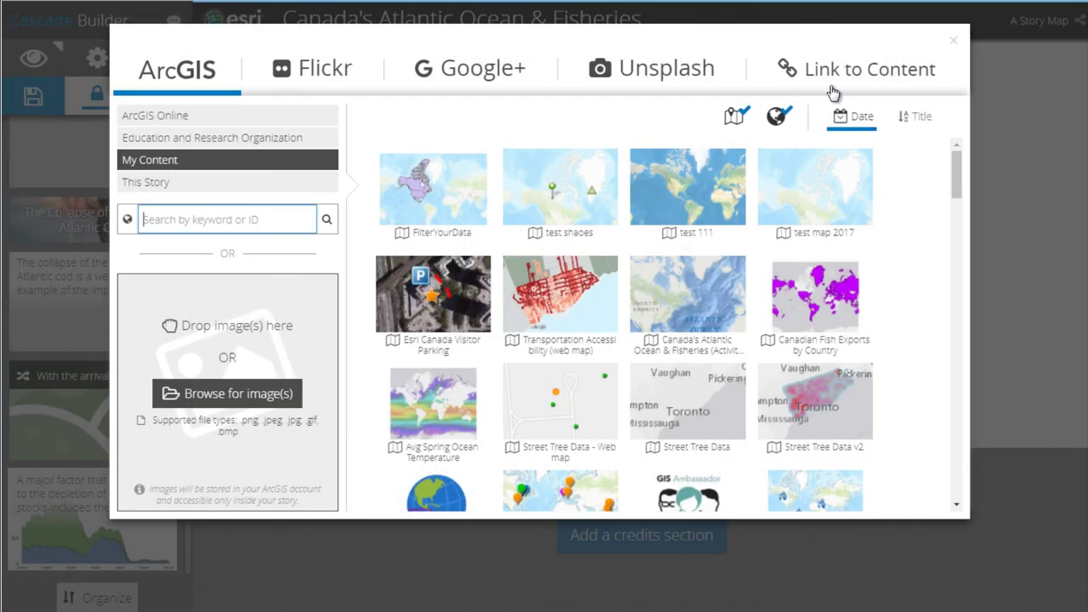
pyautogui.click(858, 70)
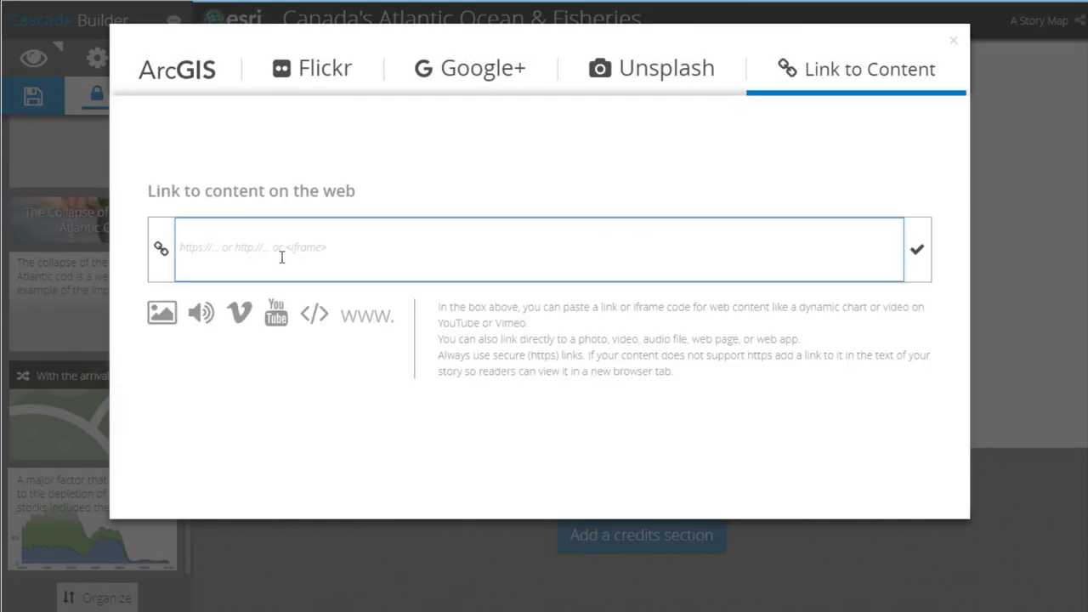
pyautogui.write('https://www.youtube.com/watch?v=_Yz04BxFY50&t=6s')
pyautogui.click(916, 250)
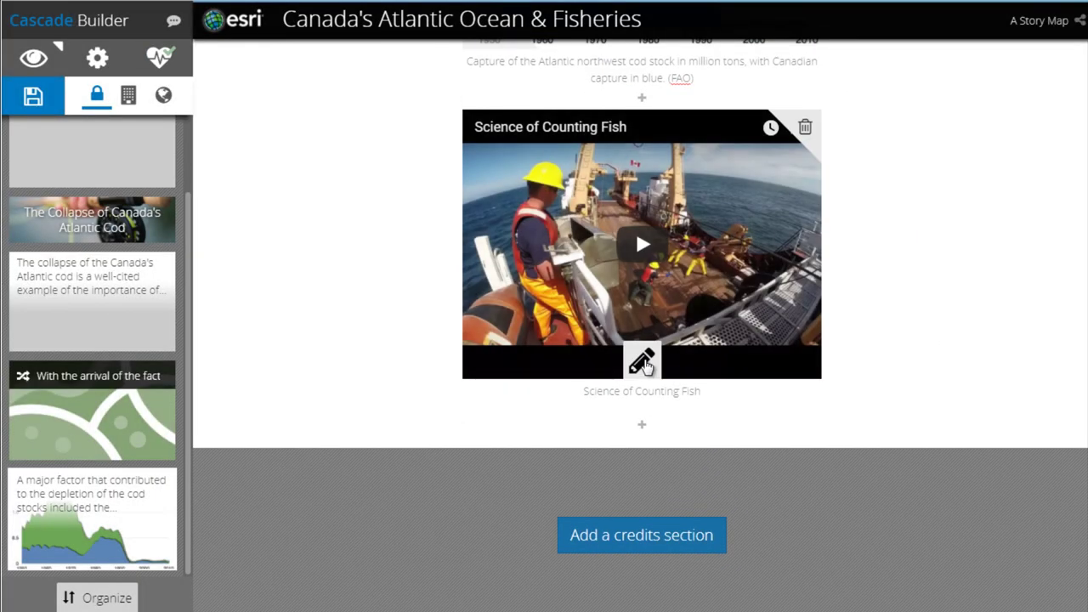
# Step: Set the display size of the "Science of Counting Fish" video to Large
pyautogui.click(642, 363)
pyautogui.click(684, 434)
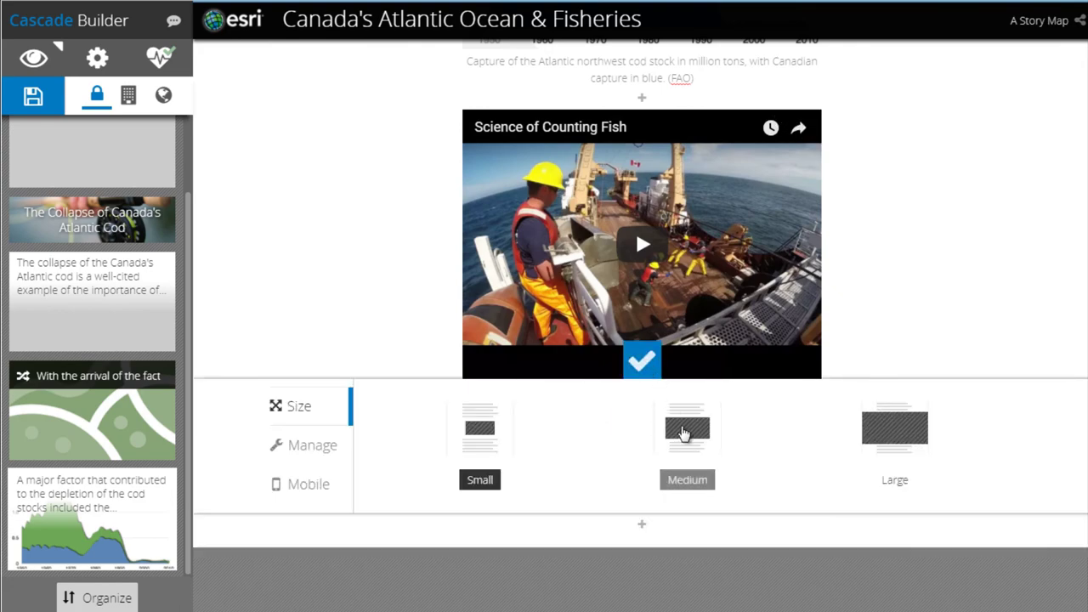
pyautogui.click(892, 429)
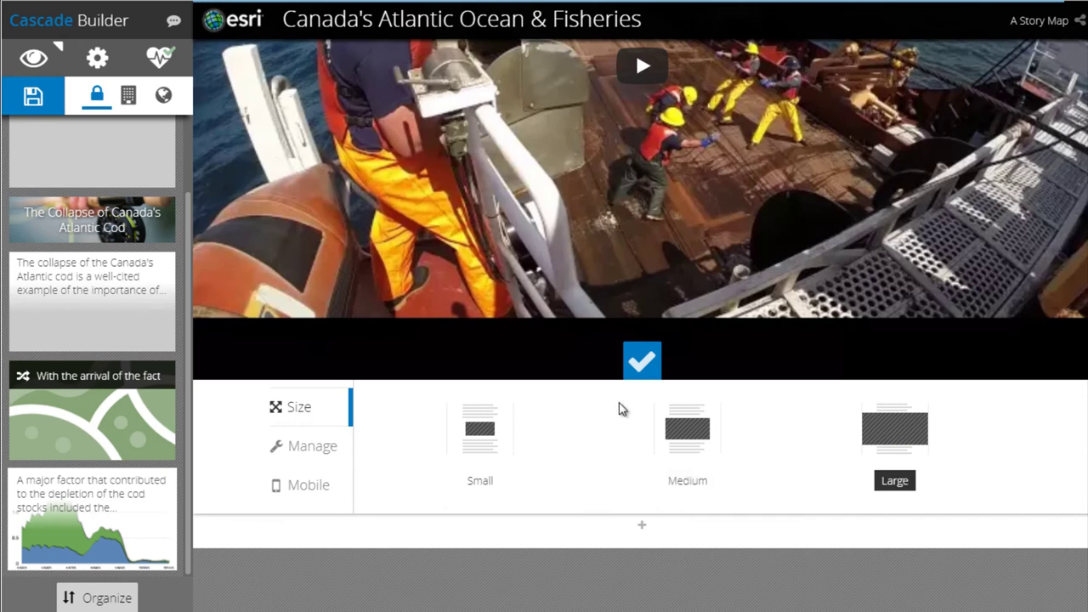
pyautogui.click(642, 361)
# Step: Add a title section reading "The Role of Canadian Fisheries" with a fish photo from an Unsplash search for "cod fish" as its background
pyautogui.click(643, 426)
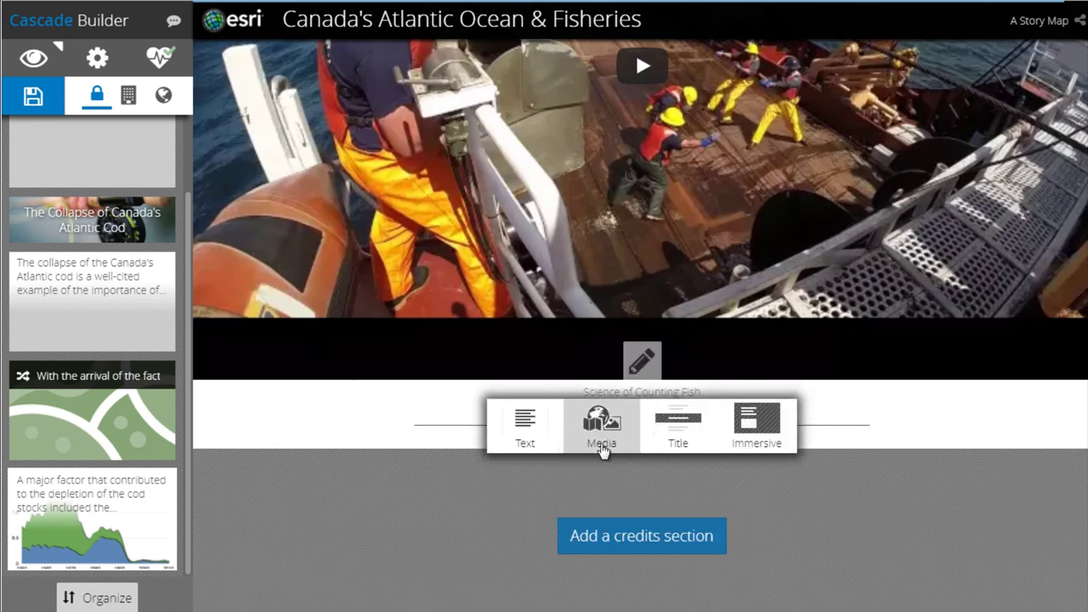
pyautogui.click(684, 429)
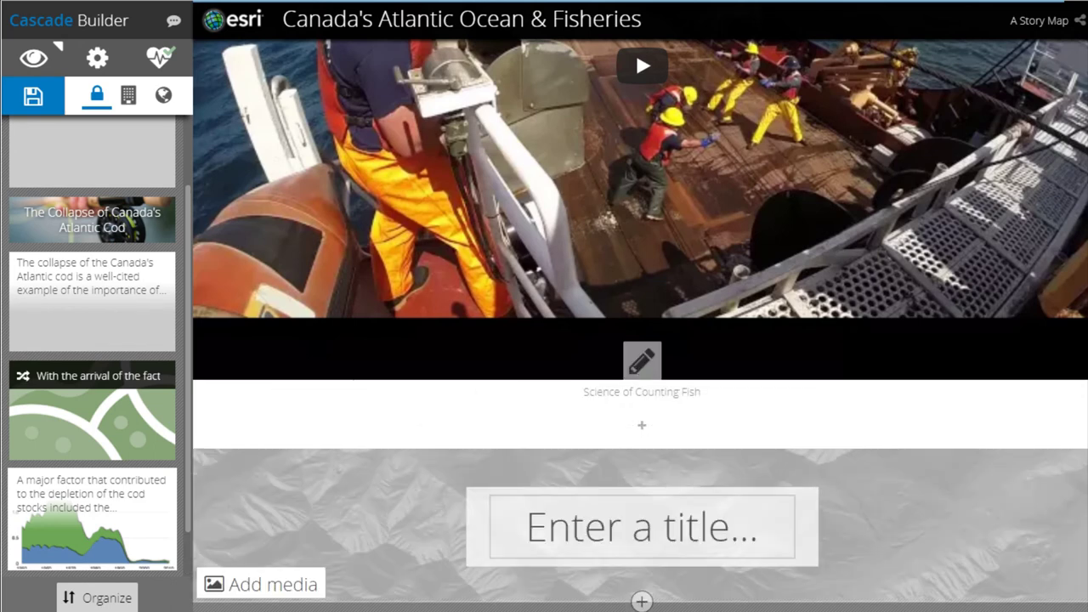
pyautogui.click(311, 584)
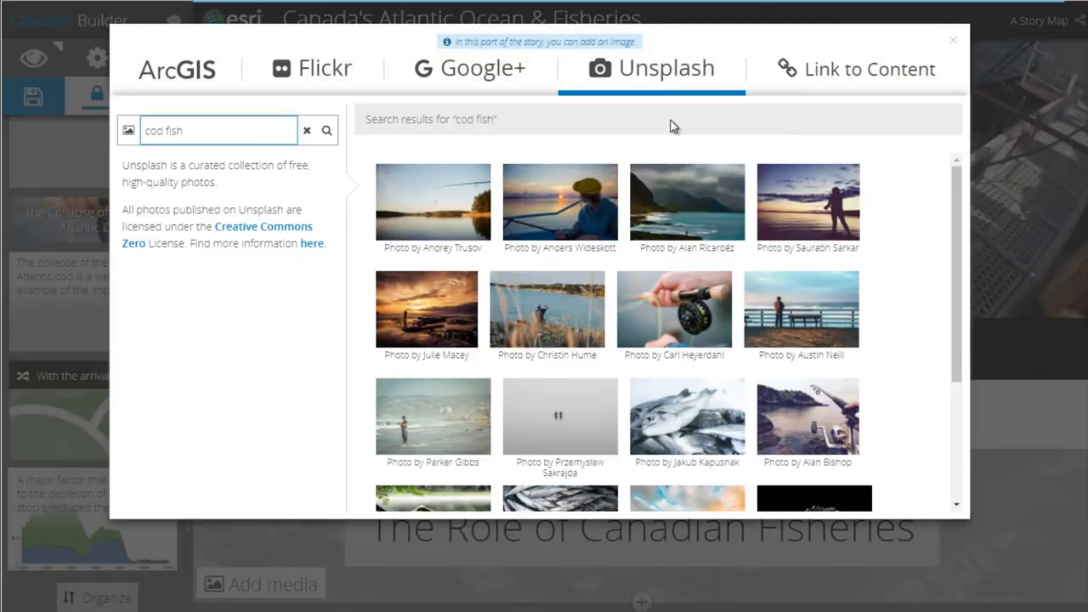
pyautogui.click(659, 434)
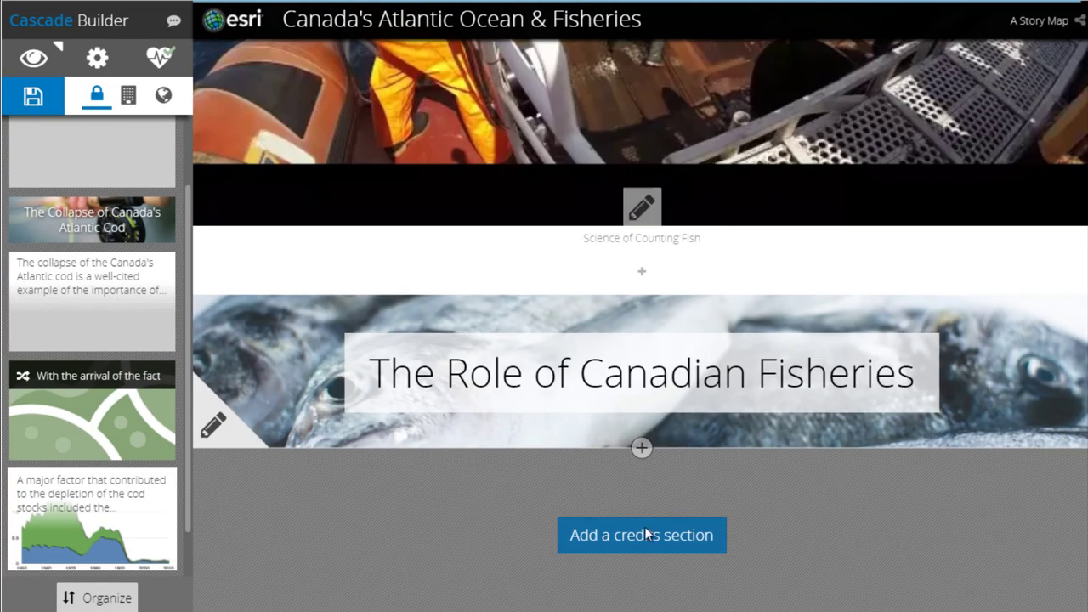
# Step: Add an immersive section below the fisheries title and use the "Canadian Fish Exports by Country" map as its first view
pyautogui.moveTo(642, 449)
pyautogui.click(722, 449)
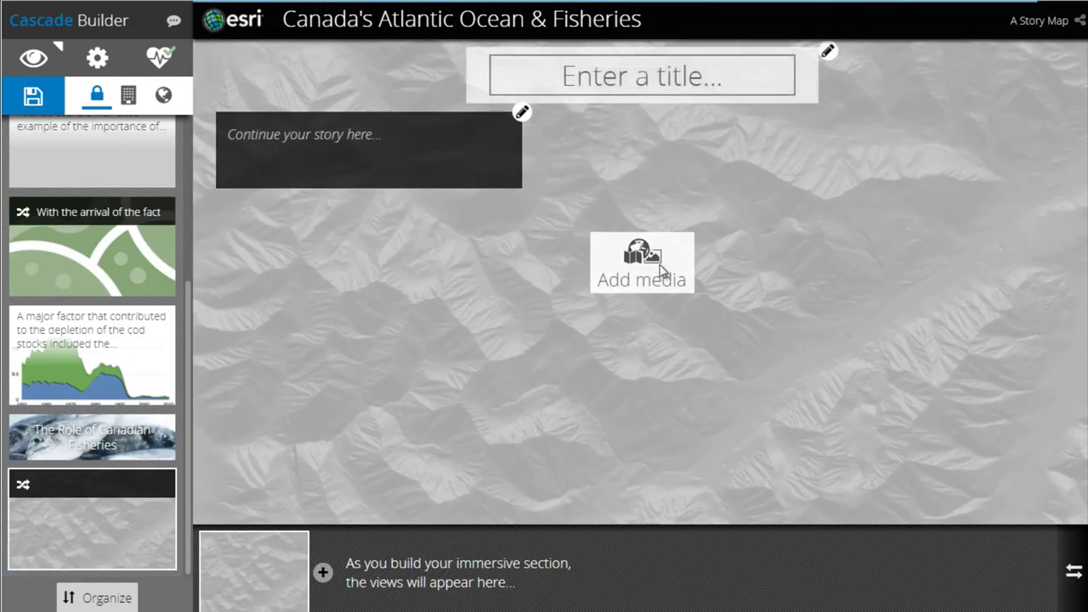
pyautogui.click(662, 271)
pyautogui.click(814, 299)
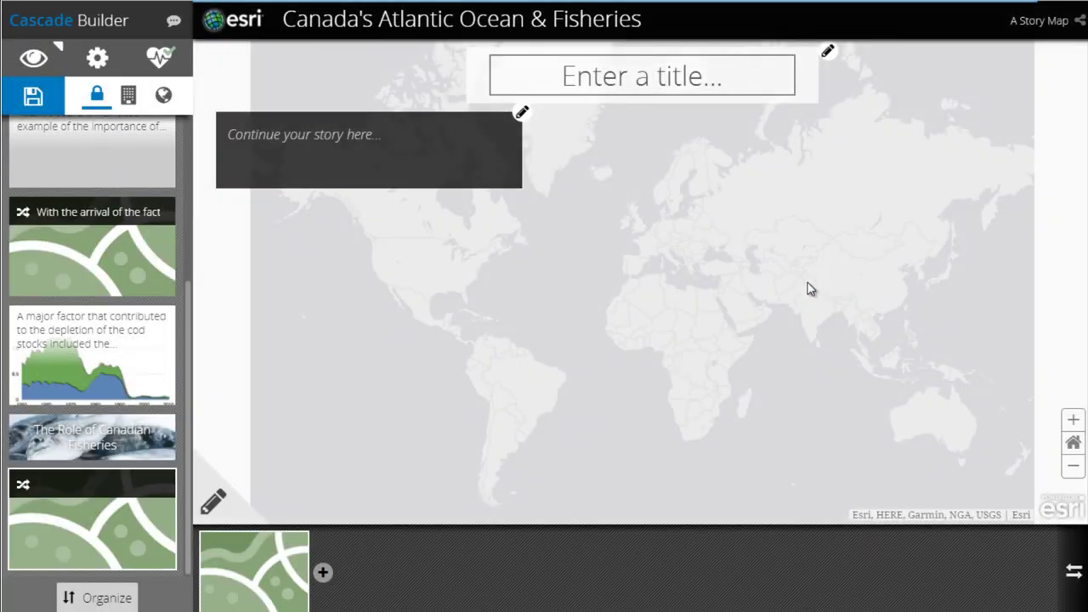
# Step: Fill the map's narrative panel with the paragraph on fishing jobs and exports beginning "Fishing is a global industry, and of key importance to Canada."
pyautogui.click(267, 145)
pyautogui.write("Fishing is a global industry, and of key importance to Canada. Approximately 72,000 Canadians make their living directly from fishing and fishing-related activities. Bringing $6 billion into the Canadian economy, fish and seafood were Canada's second largest single food export in 2015. We export our fish and seafood products to 140 countries worldwide.")
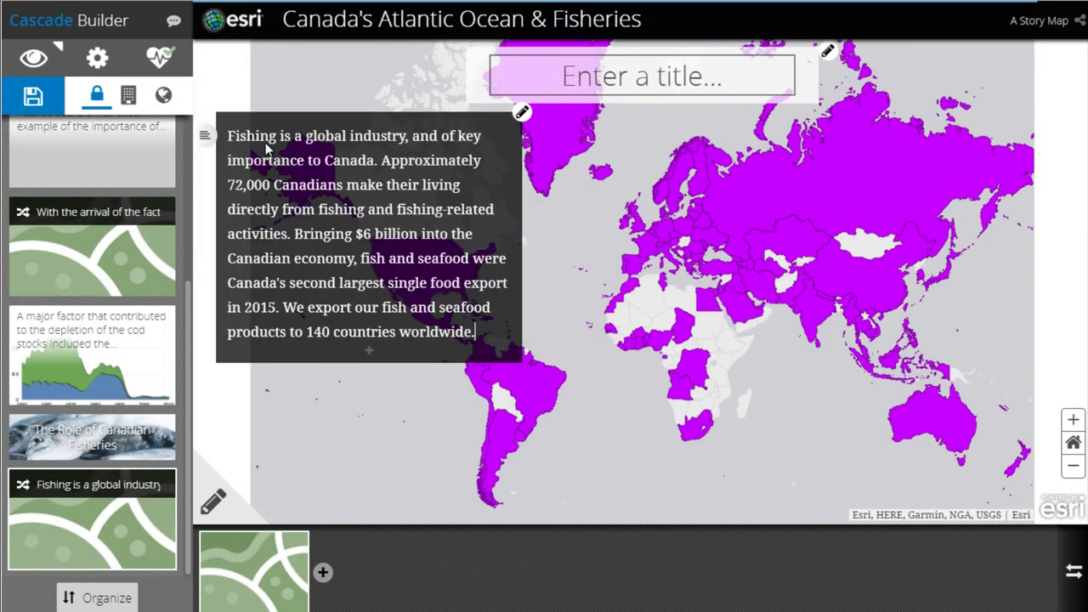
# Step: Reorder the story by moving the cod stock depletion section with the graph below the "Fishing is a global industry" map section
pyautogui.scroll(-3, 425, 321)
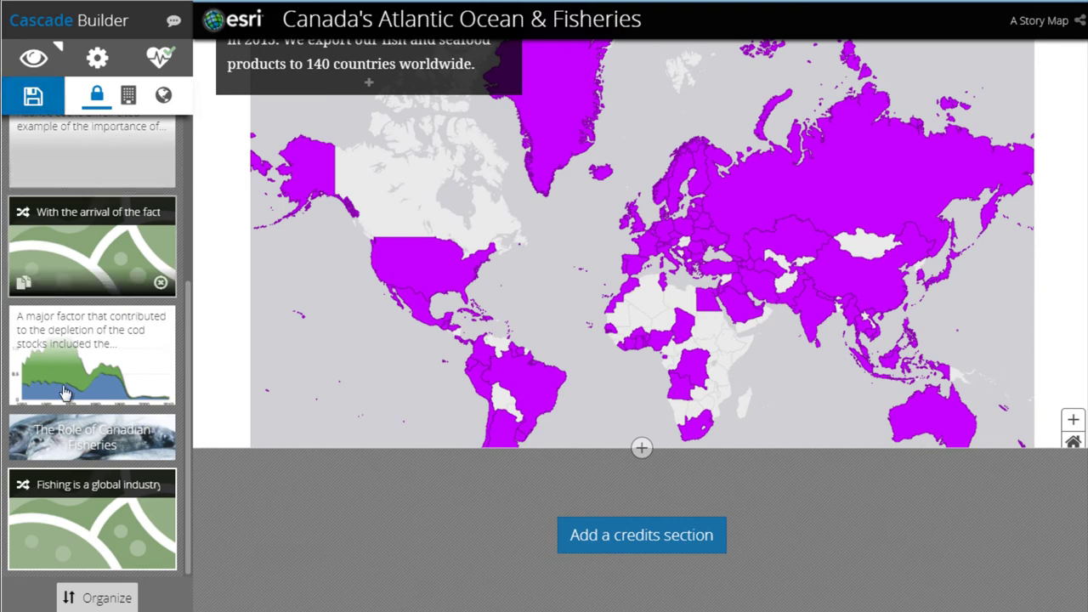
pyautogui.click(99, 598)
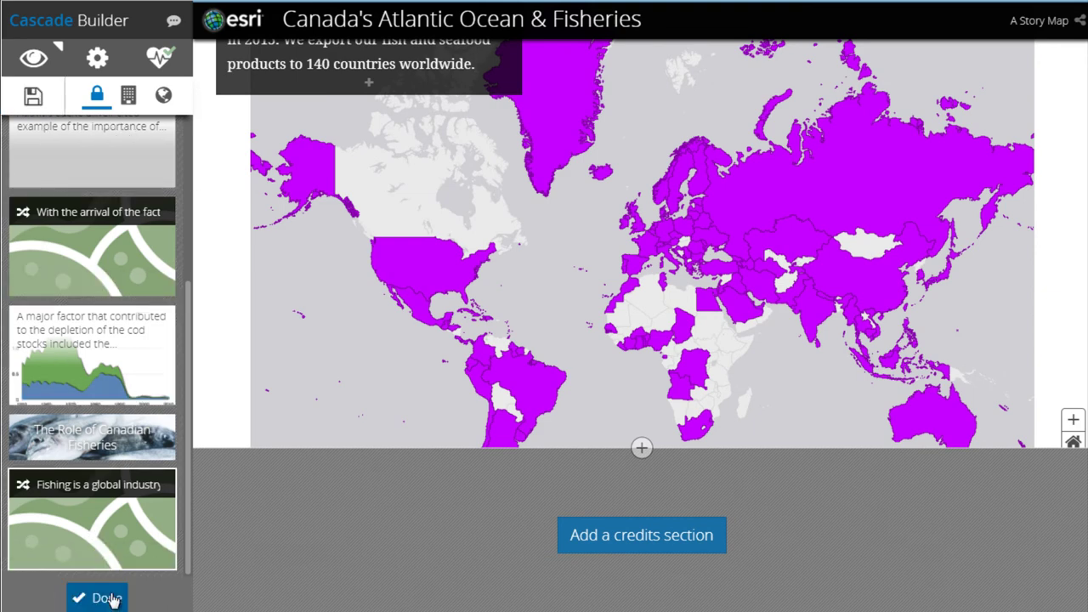
pyautogui.moveTo(106, 356); pyautogui.dragTo(109, 512)
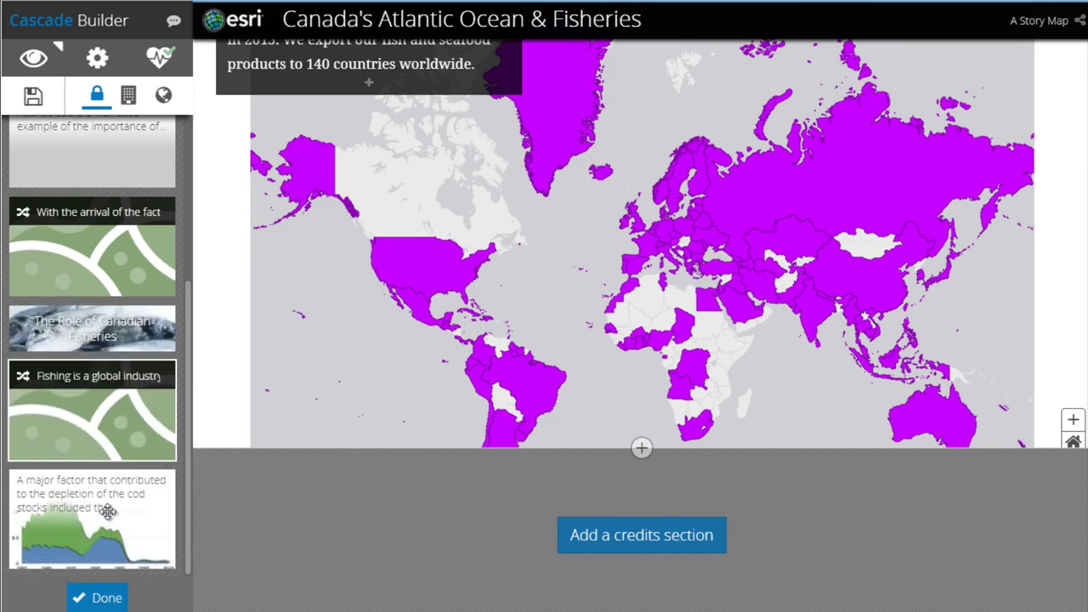
pyautogui.click(107, 597)
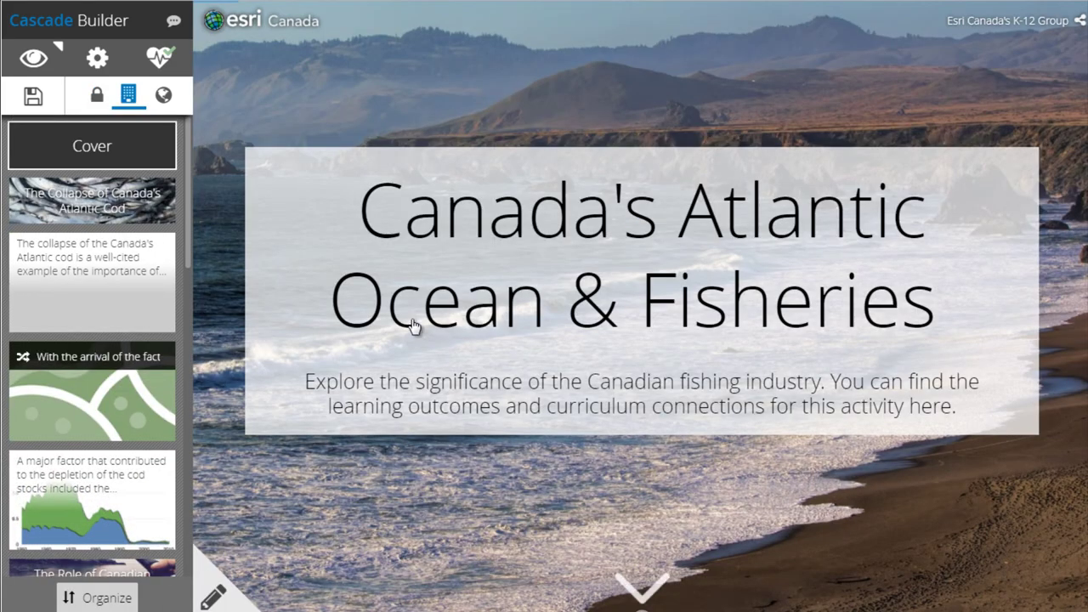
# Step: Review the header bookmarks for the story's main sections in the settings and apply them
pyautogui.click(99, 59)
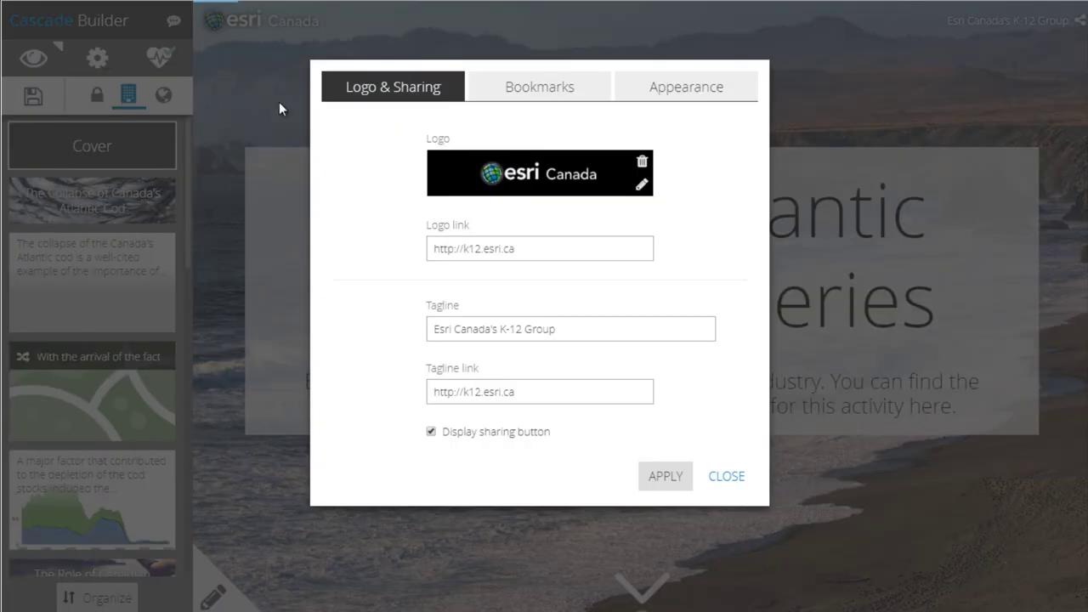
pyautogui.click(535, 90)
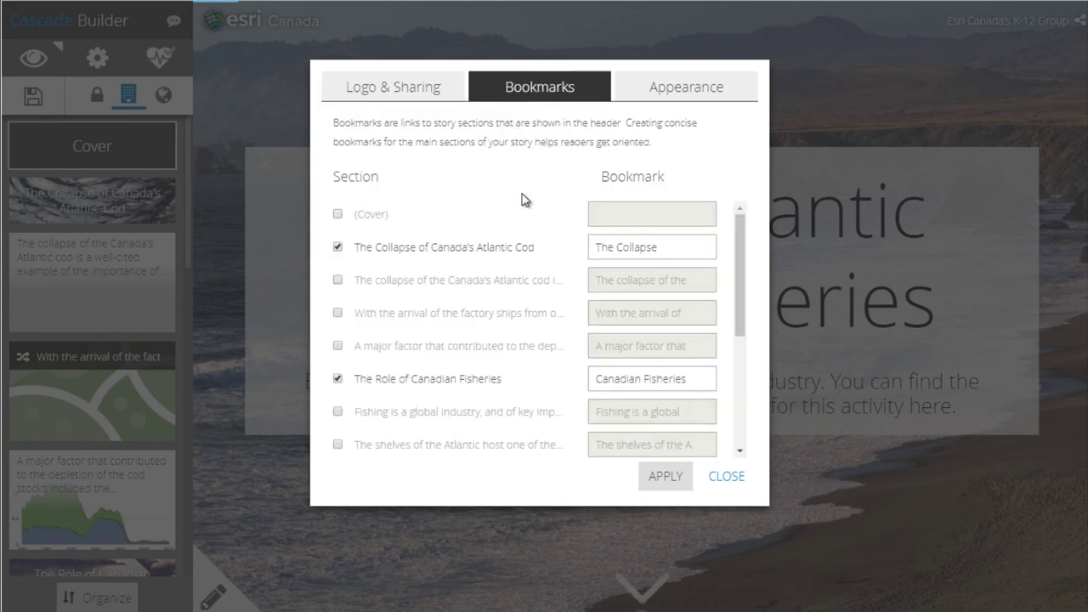
pyautogui.click(666, 245)
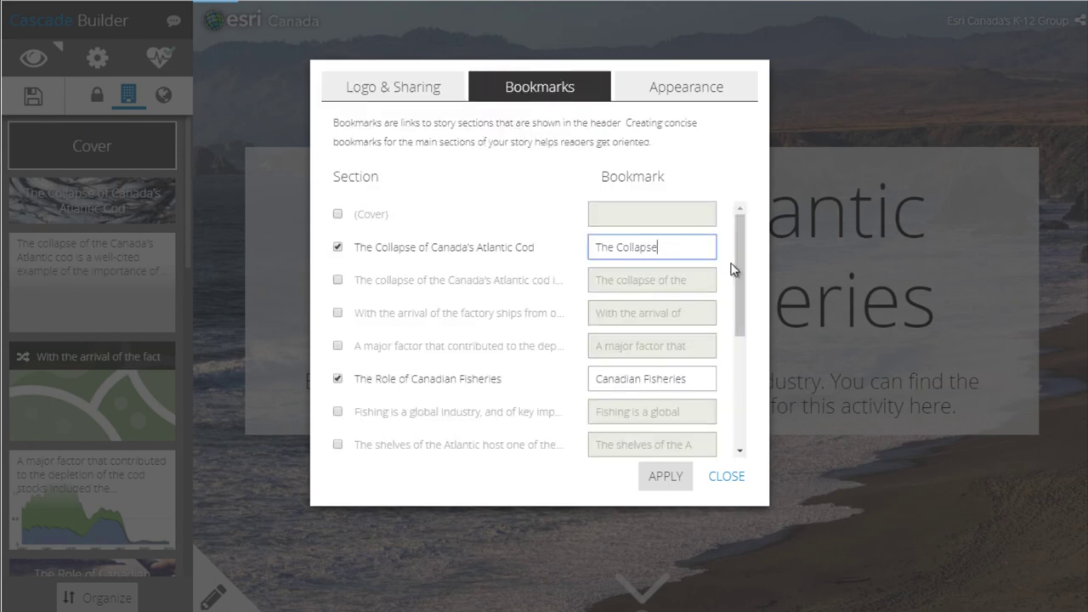
pyautogui.moveTo(737, 265); pyautogui.dragTo(738, 393)
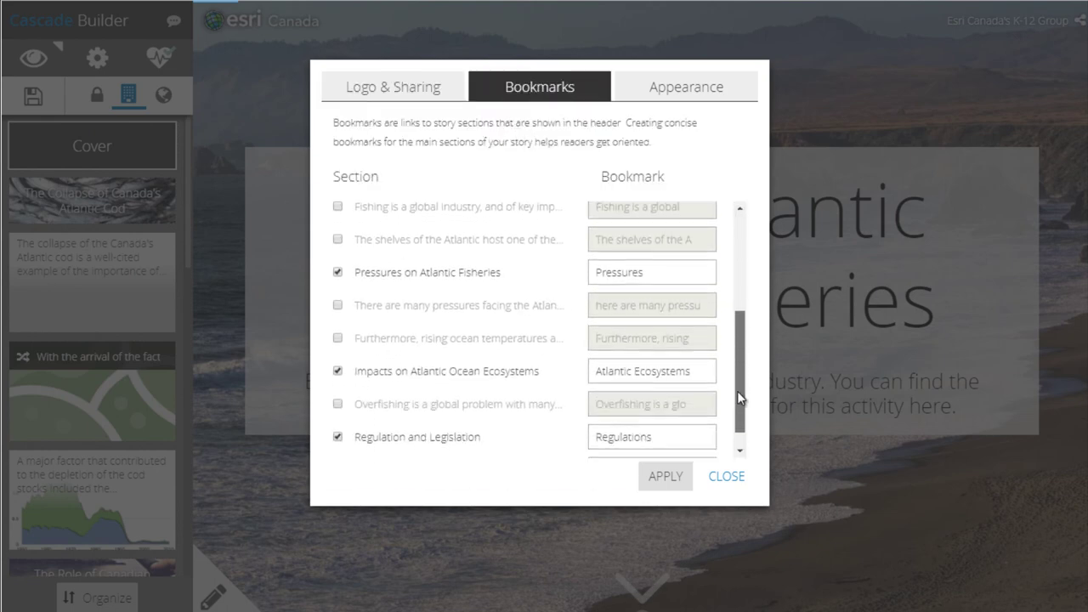
pyautogui.click(665, 477)
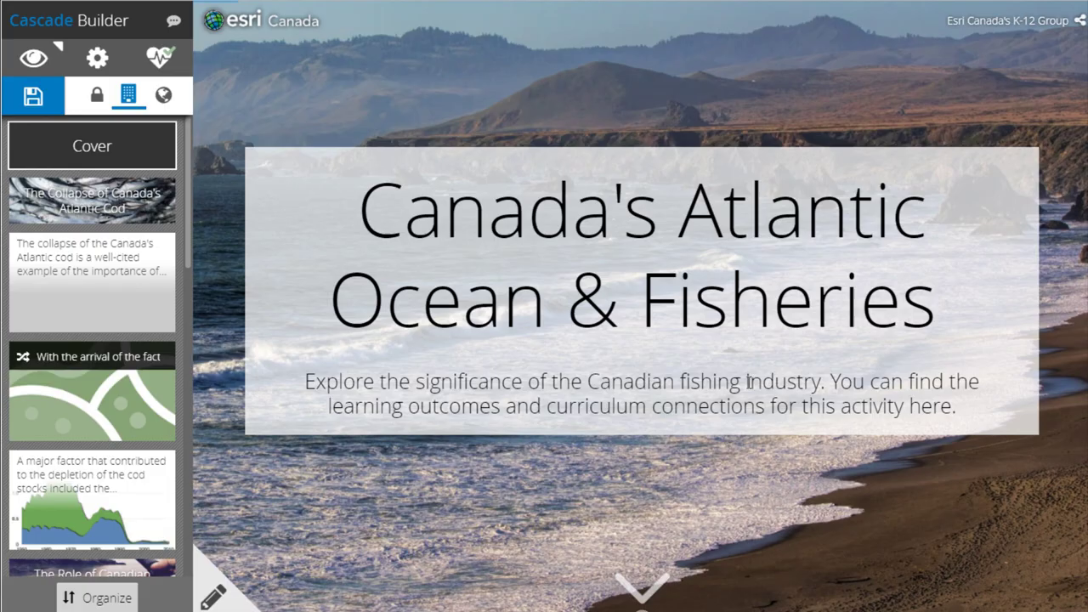
# Step: Save the story and check what the Organization and Public sharing levels require
pyautogui.click(42, 99)
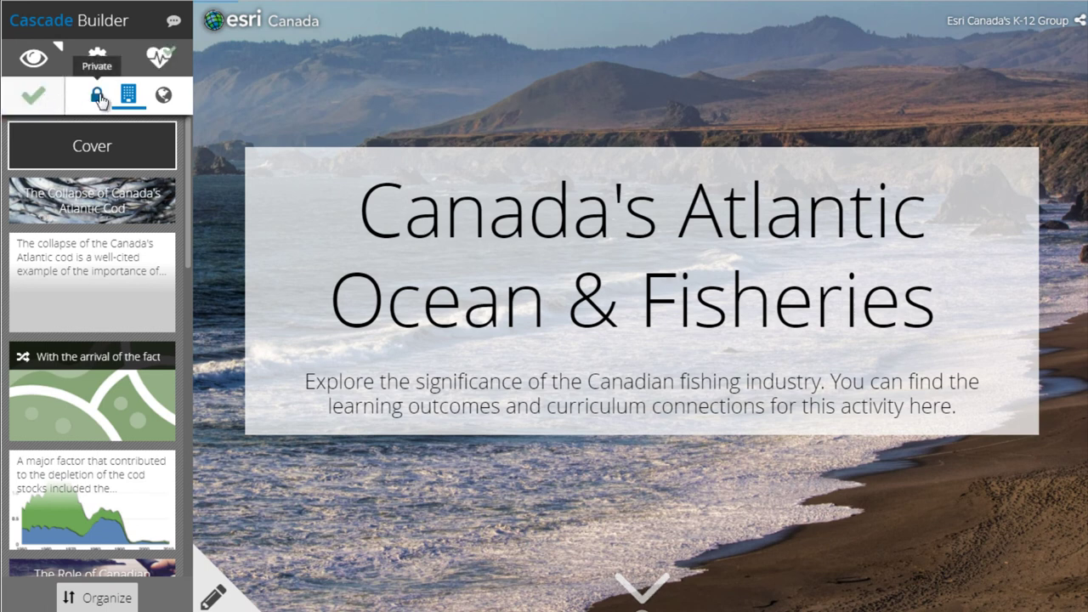
pyautogui.moveTo(130, 99)
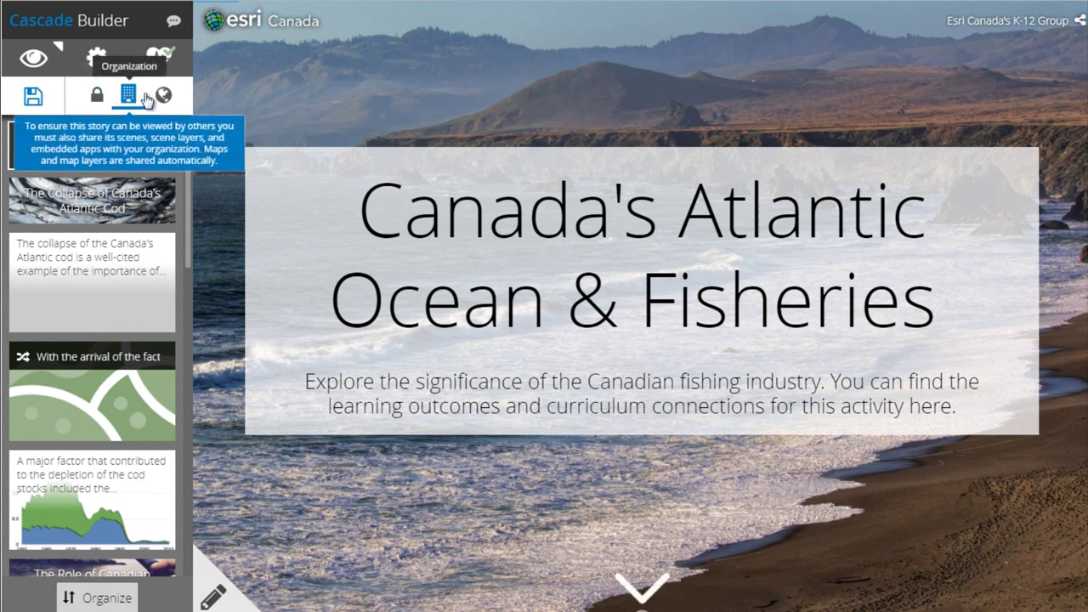
pyautogui.moveTo(167, 99)
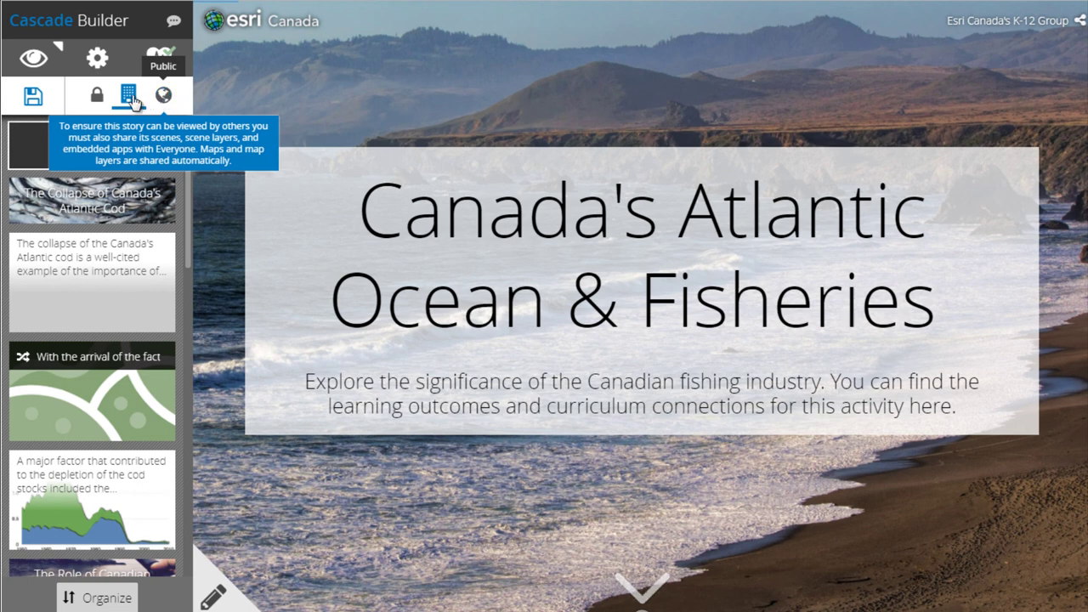
# Step: Preview the story as readers see it, from the cover through the Canadian Fisheries map, and open its sharing options
pyautogui.click(35, 59)
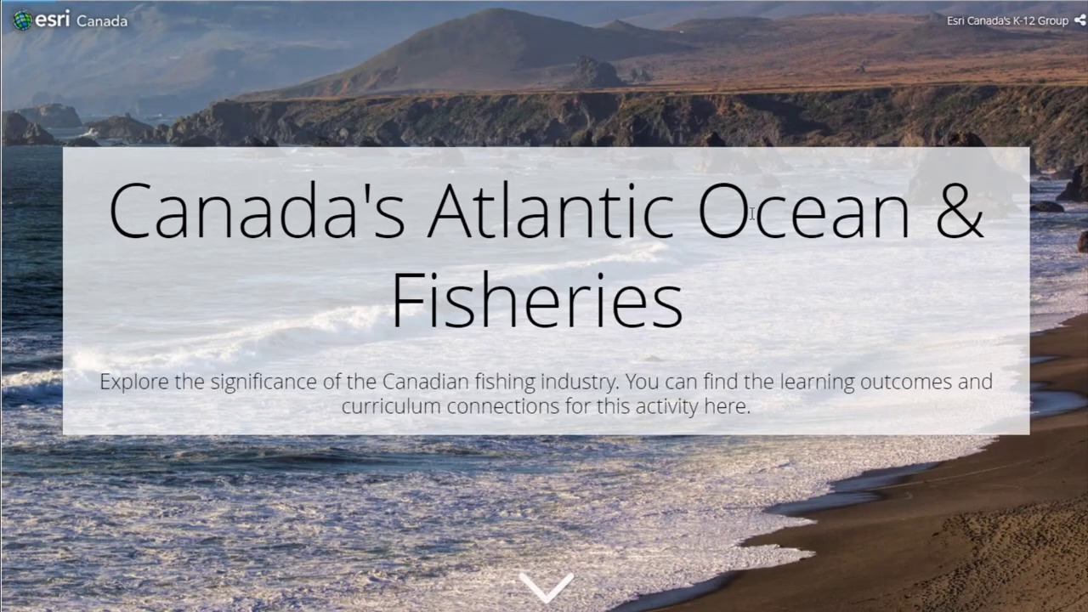
pyautogui.scroll(-5, 882, 417)
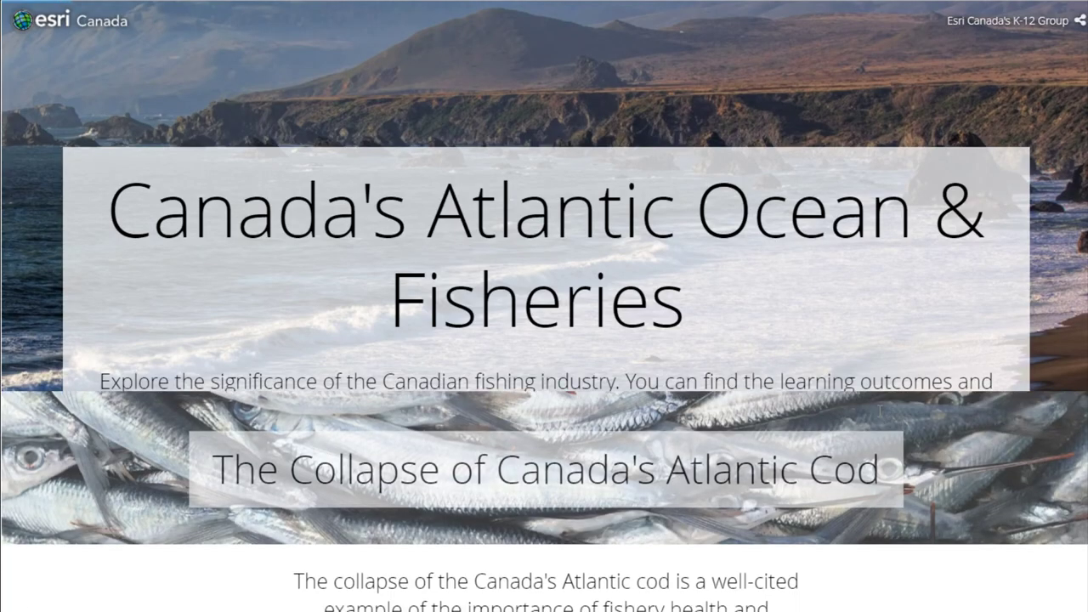
pyautogui.scroll(-5, 881, 417)
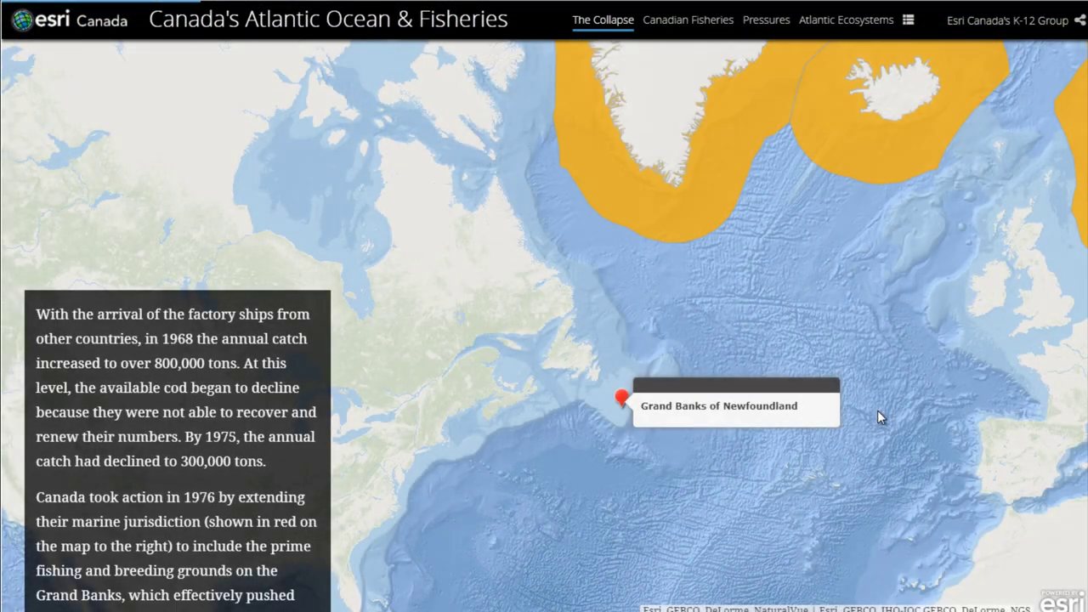
pyautogui.scroll(-5, 882, 417)
pyautogui.scroll(-8, 880, 416)
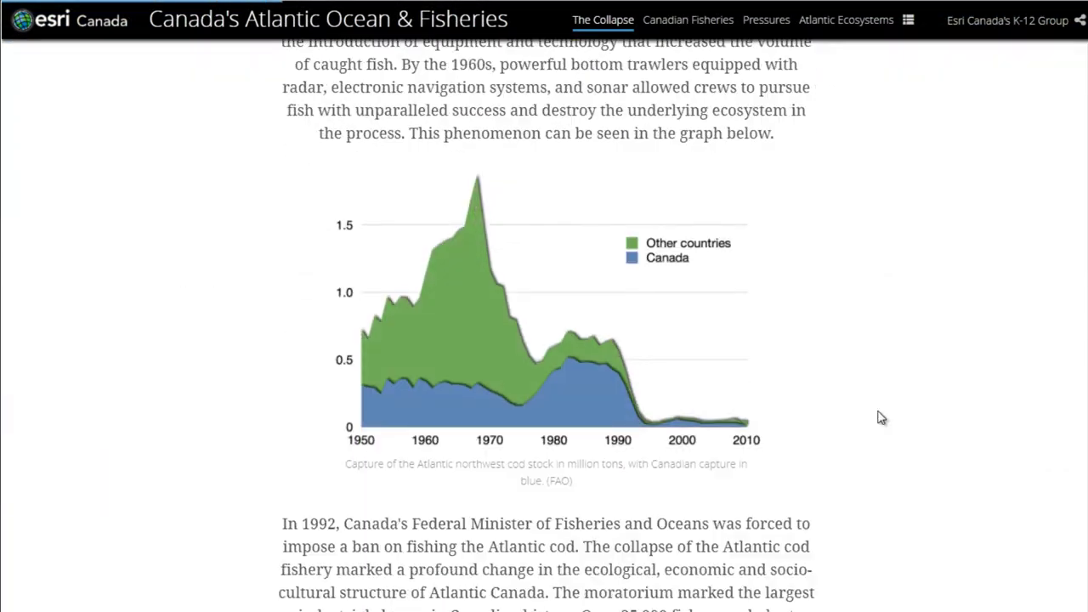
pyautogui.scroll(-7, 880, 417)
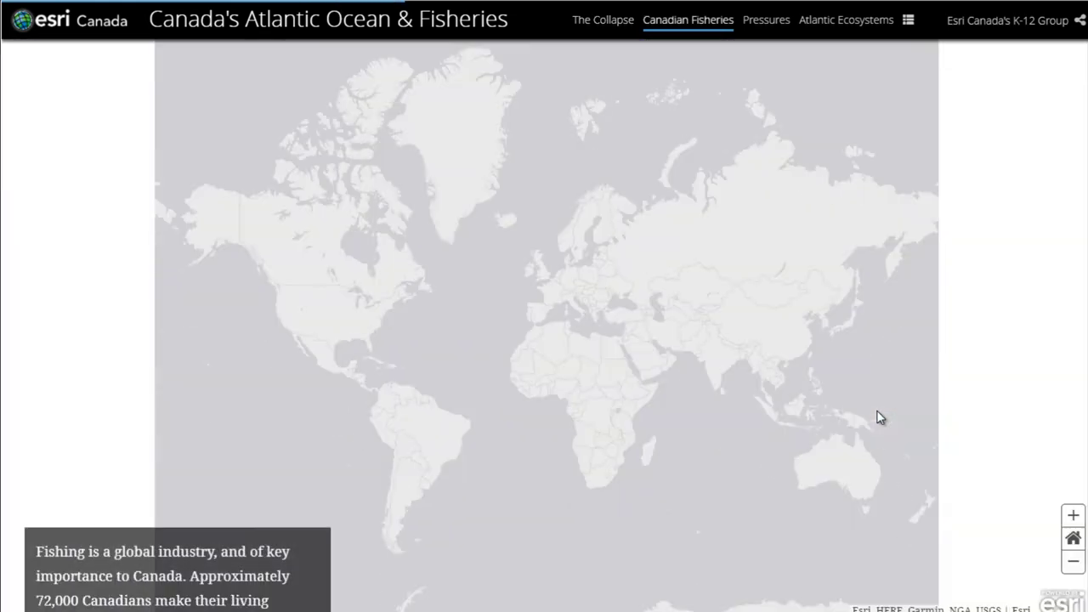
pyautogui.scroll(-3, 880, 417)
pyautogui.click(1079, 18)
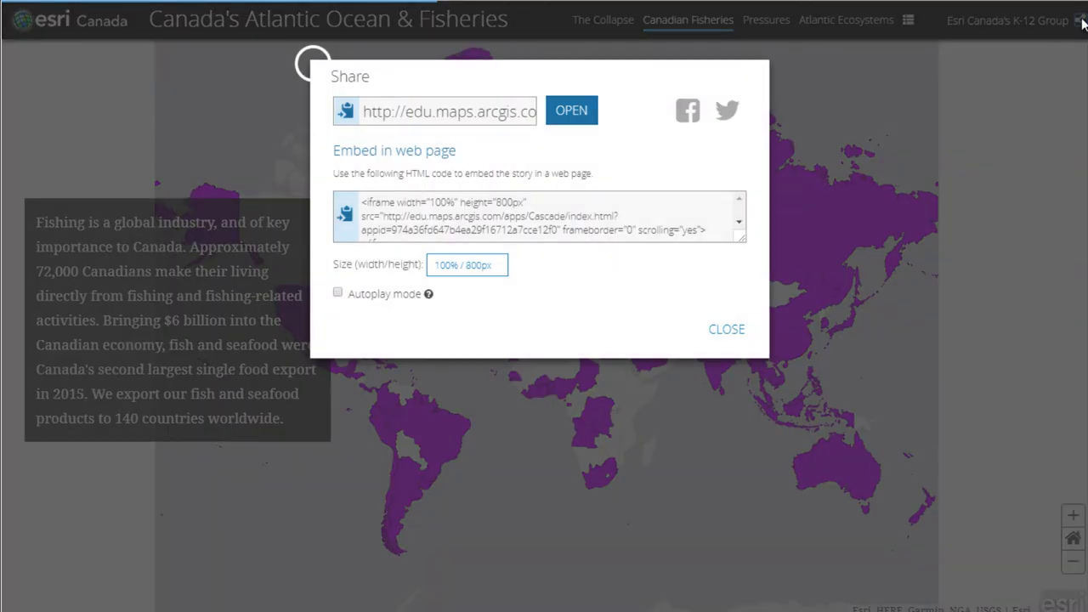